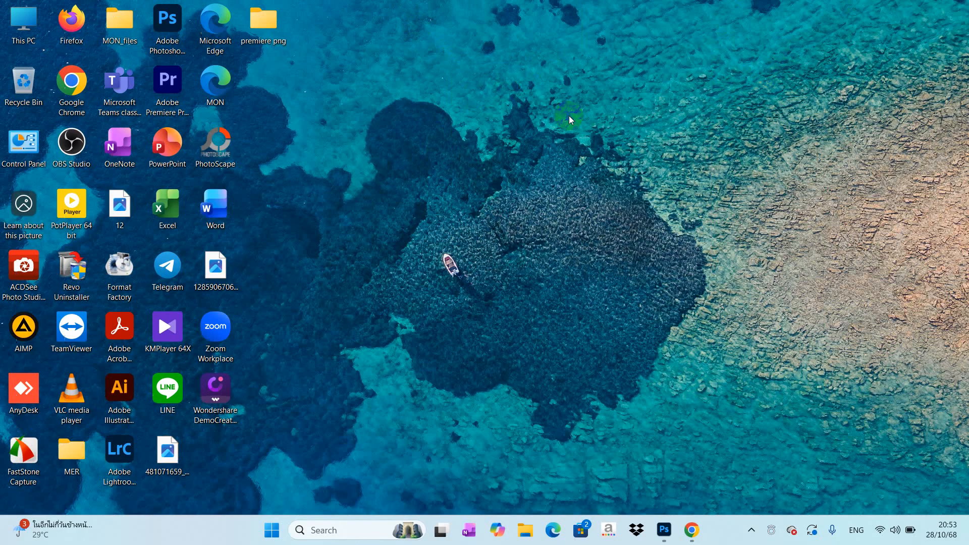
Refresh the desktop, launch Adobe Premiere Pro and open the recent project Buddha
right_click(580, 83)
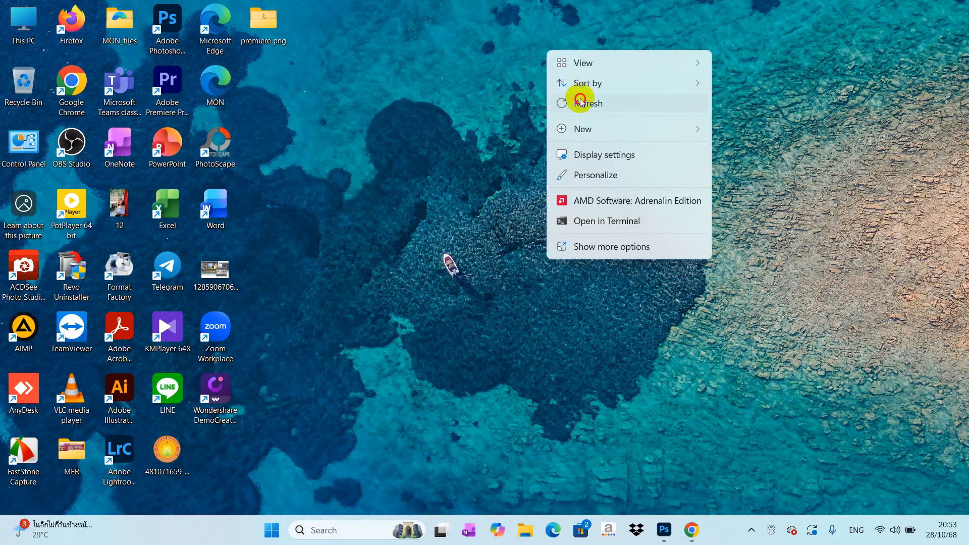
click(574, 97)
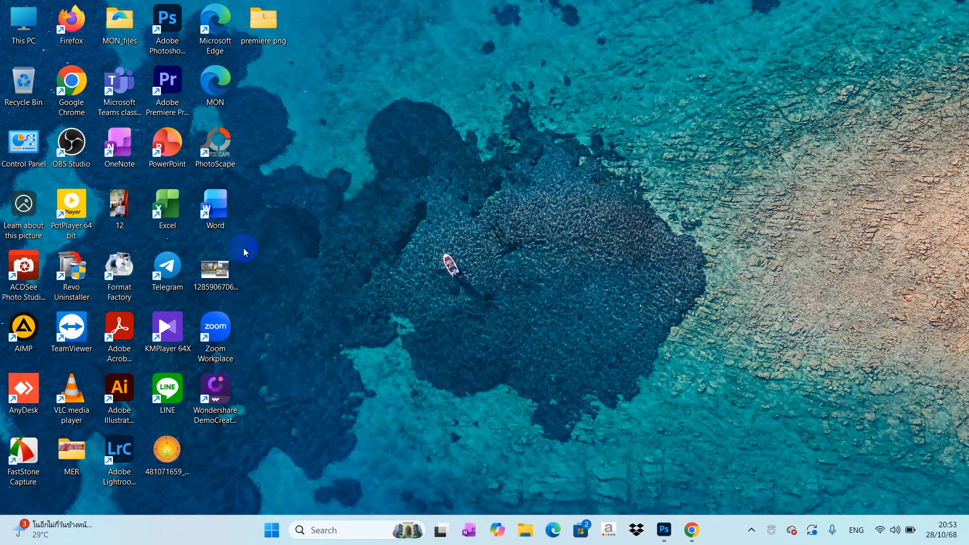
double_click(176, 90)
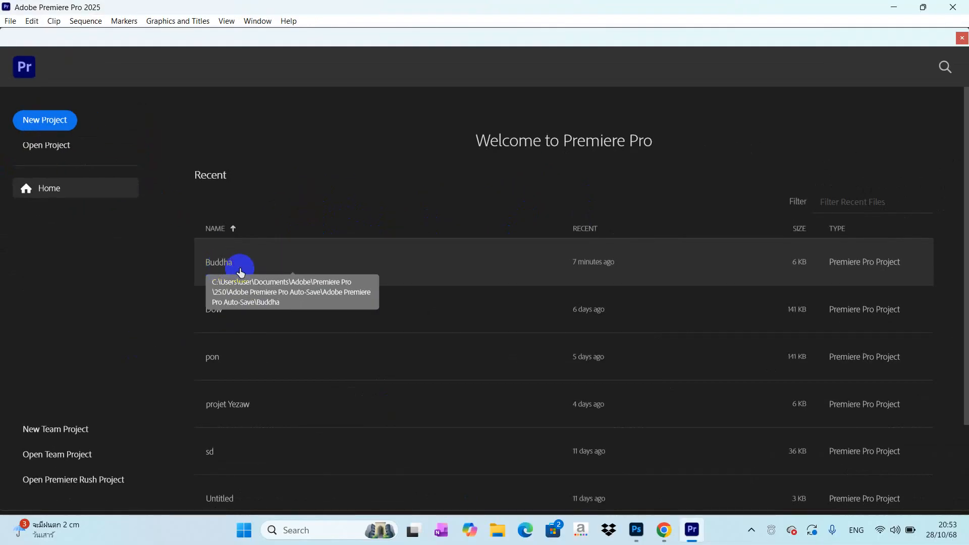
click(241, 271)
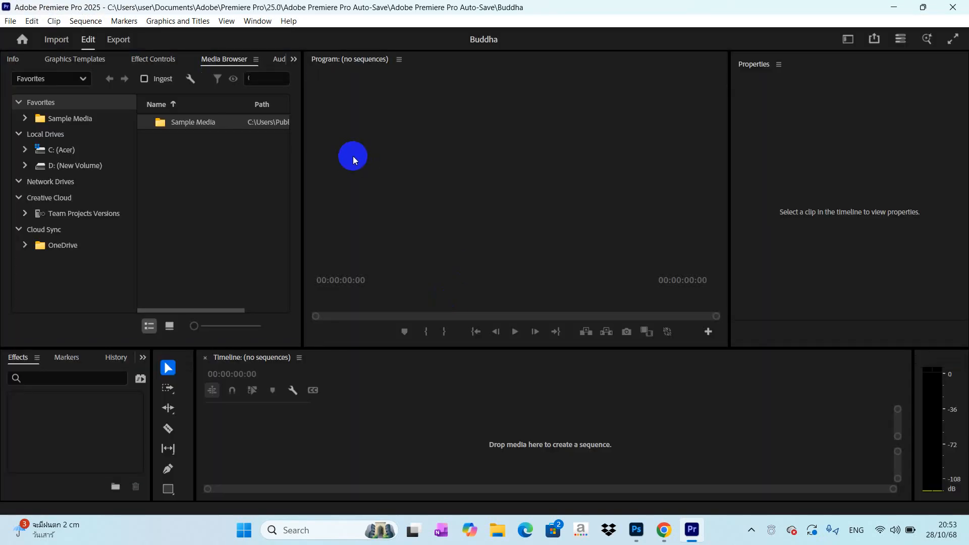
scroll(43, 59, up, 4)
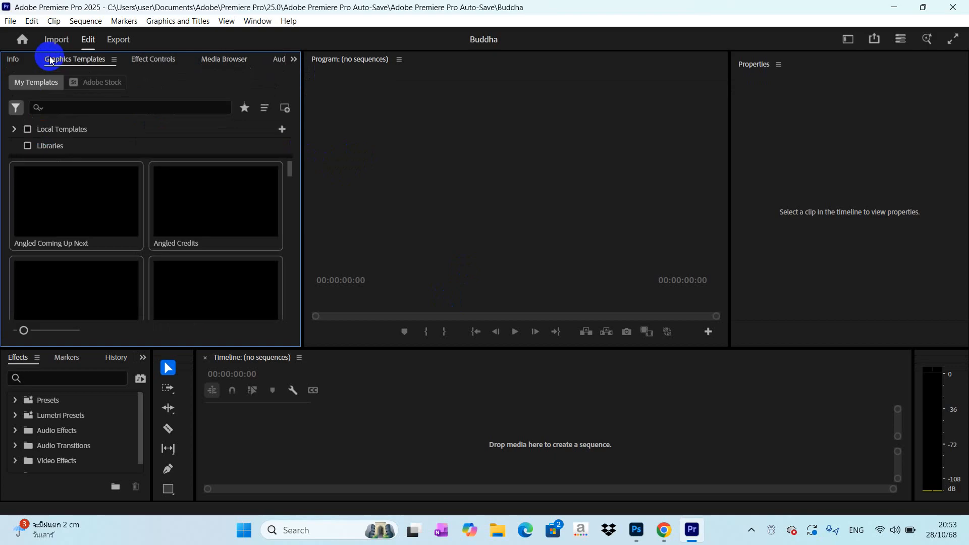
scroll(9, 69, up, 1)
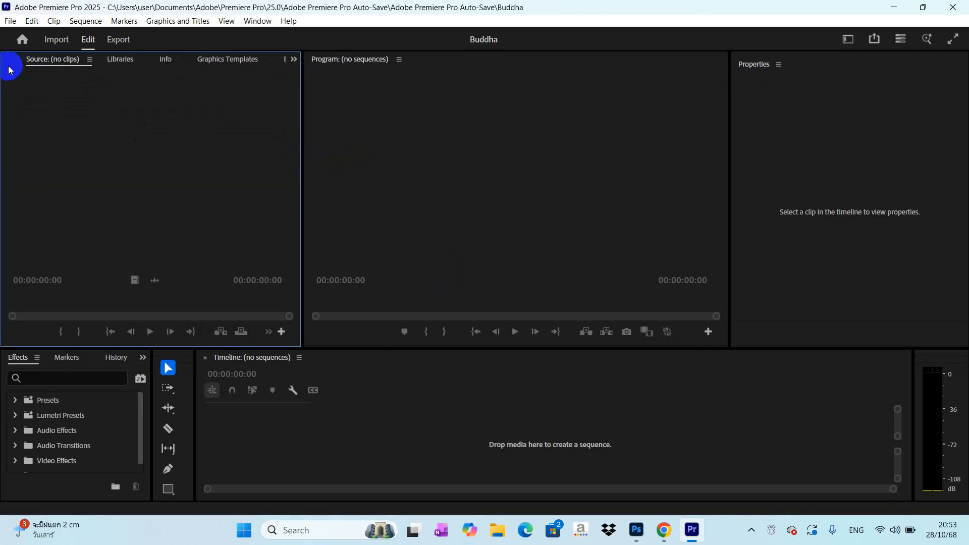
click(11, 64)
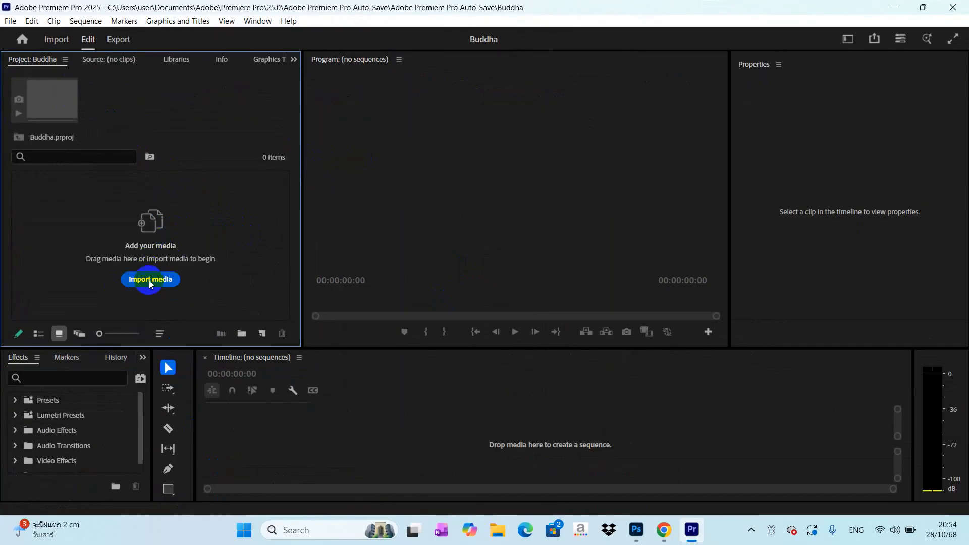
click(150, 281)
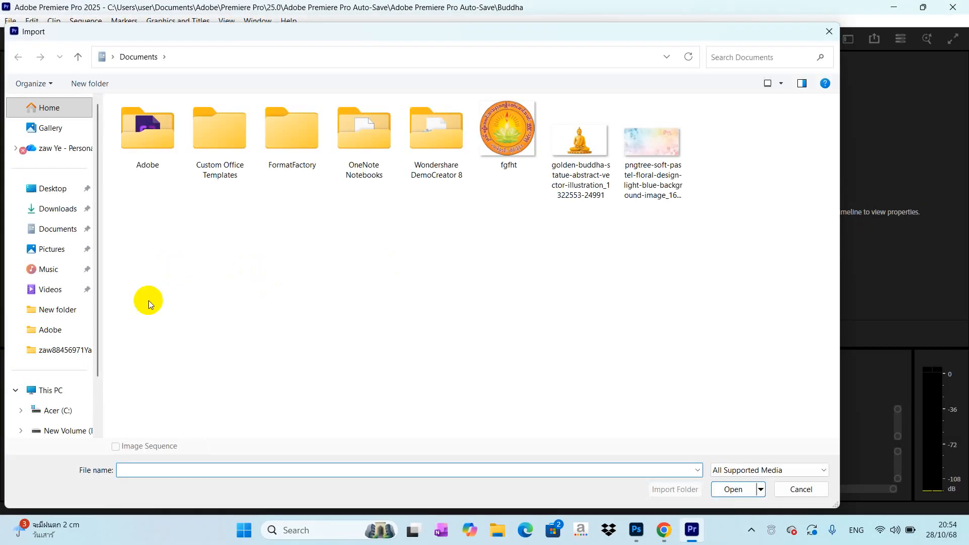
click(44, 291)
click(362, 131)
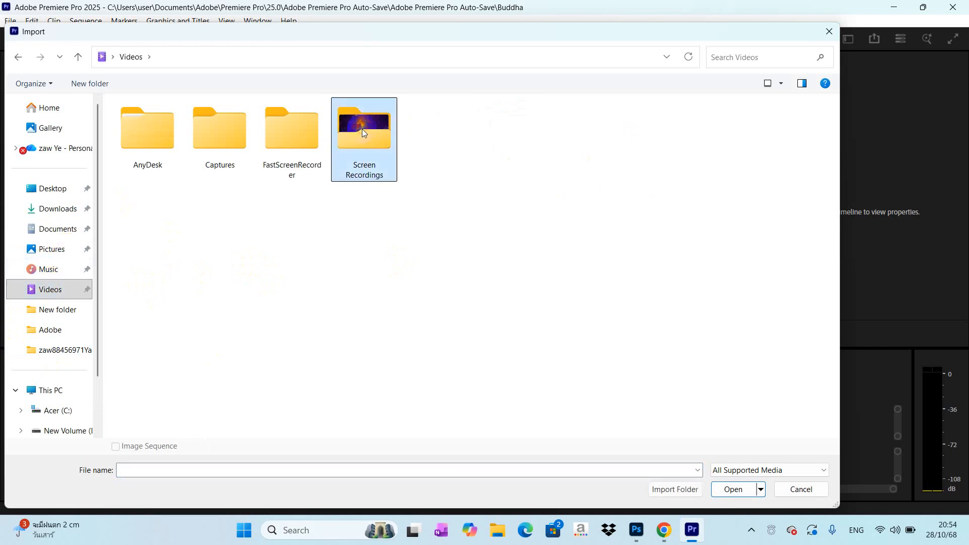
double_click(362, 132)
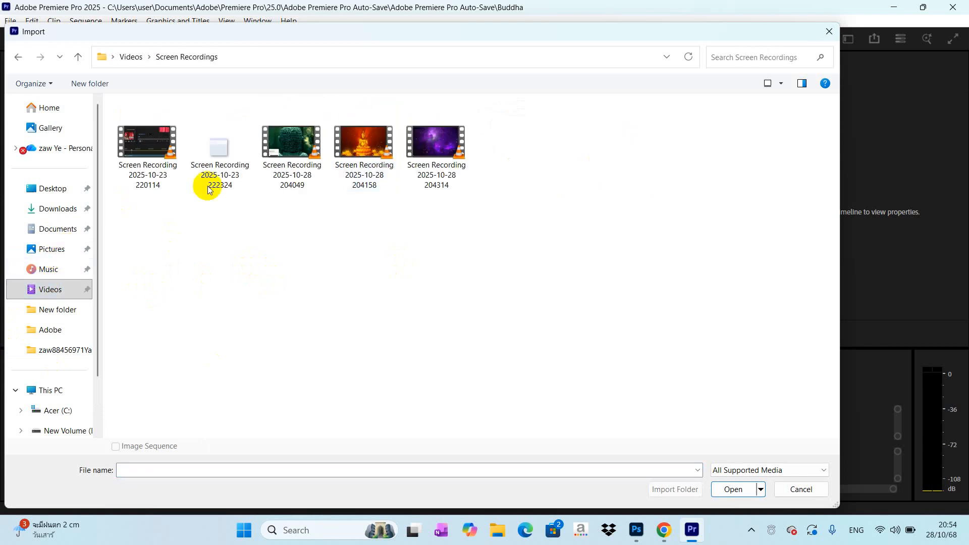
click(414, 144)
click(730, 492)
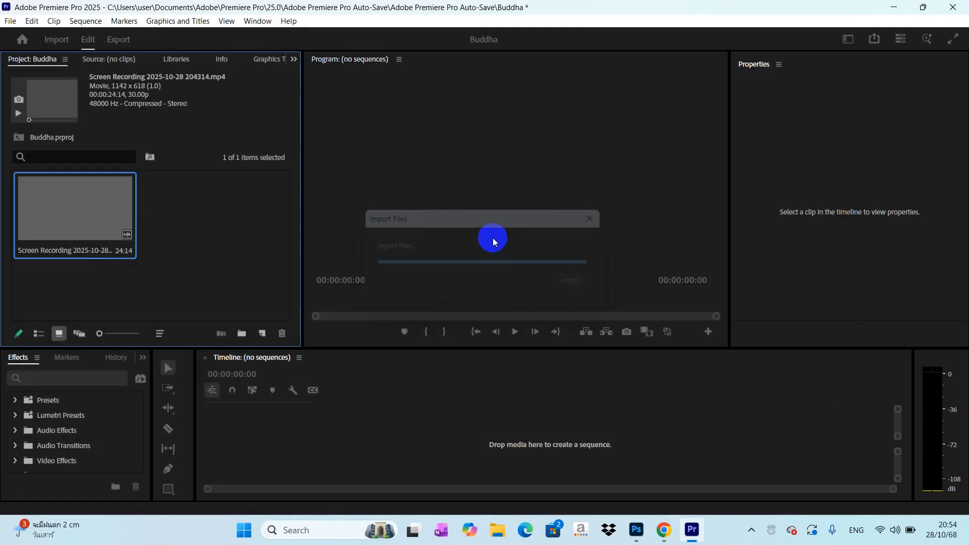
Place the imported nebula clip on the empty timeline as a new sequence and delete its audio part from A1
drag(18, 236, 304, 429)
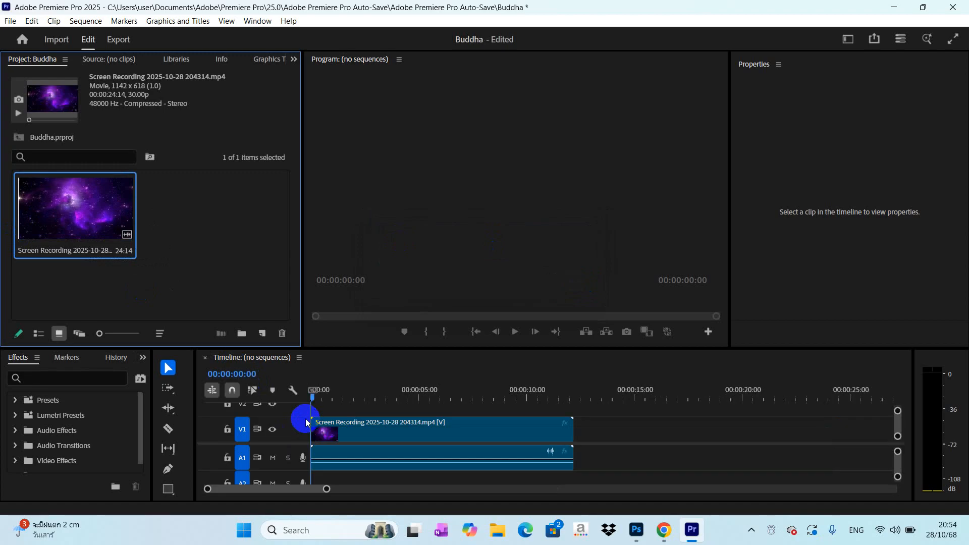
click(422, 303)
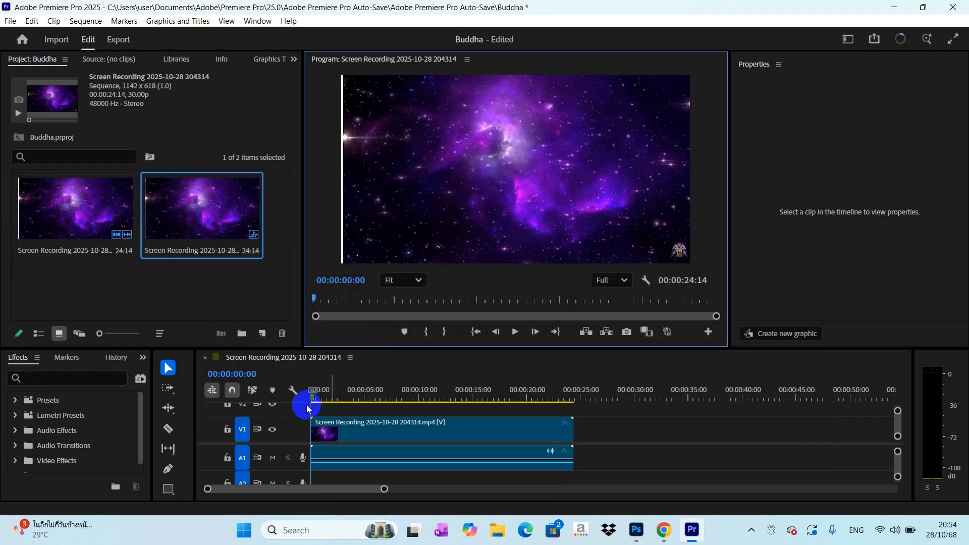
click(375, 455)
right_click(375, 455)
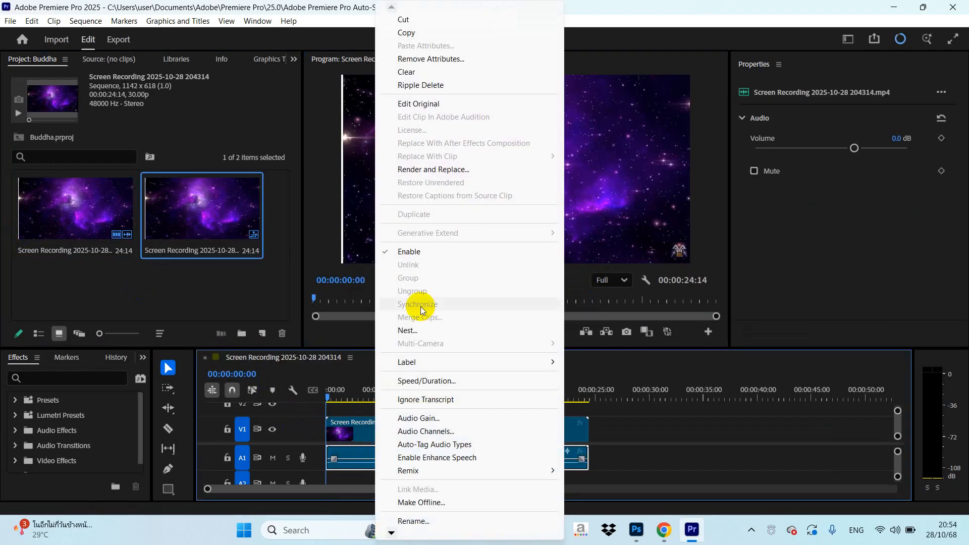
click(343, 458)
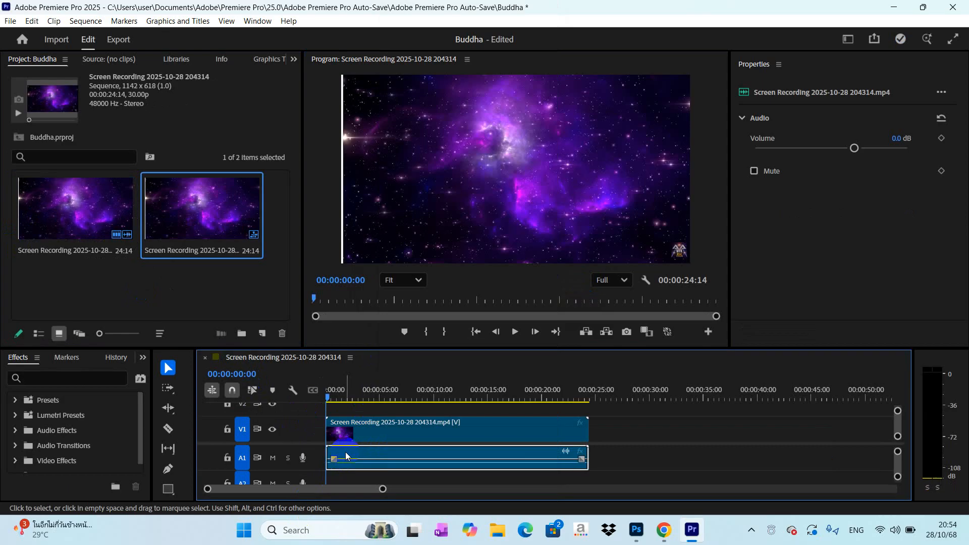
key(Delete)
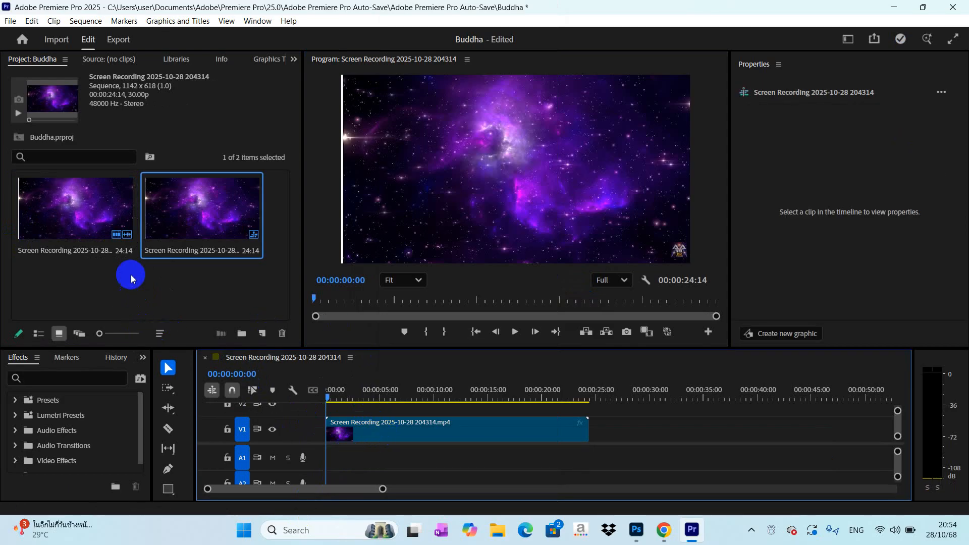
Enlarge the nebula clip on V1 to a uniform scale of about 110.8 so it overfills the frame
click(193, 60)
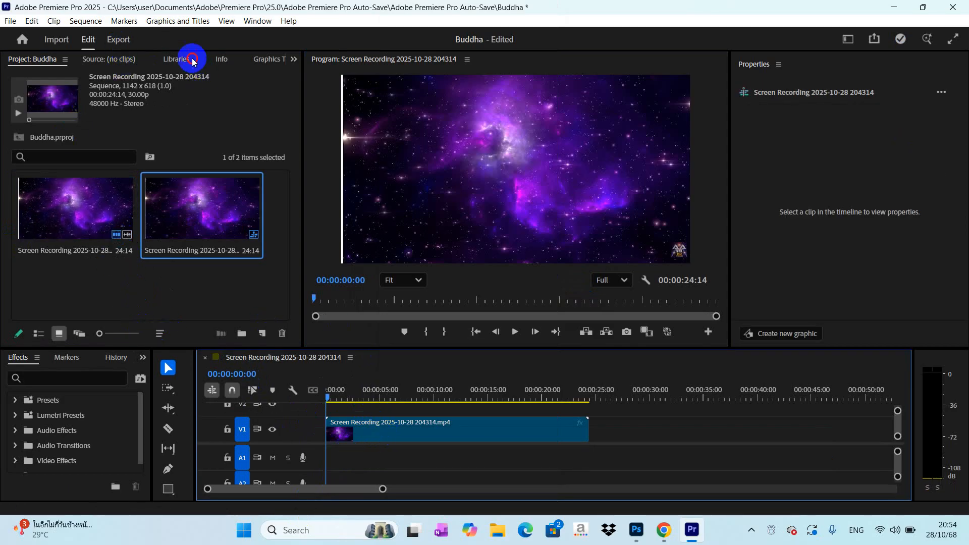
click(220, 59)
click(266, 59)
click(277, 61)
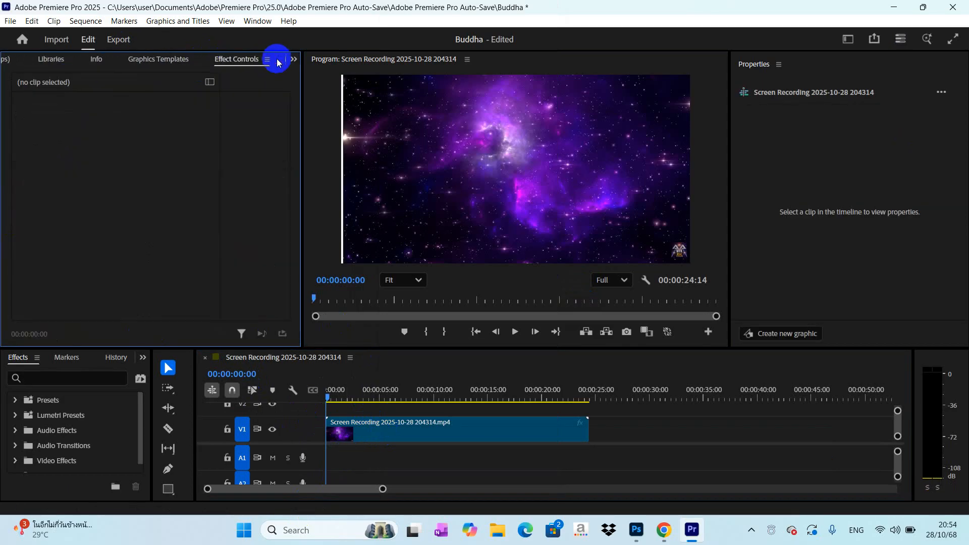
click(159, 123)
click(396, 430)
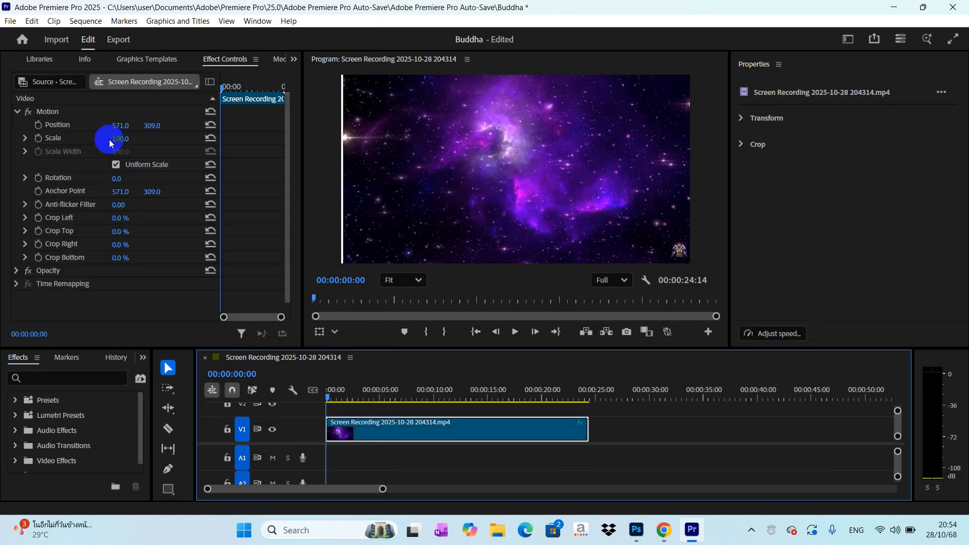
click(75, 111)
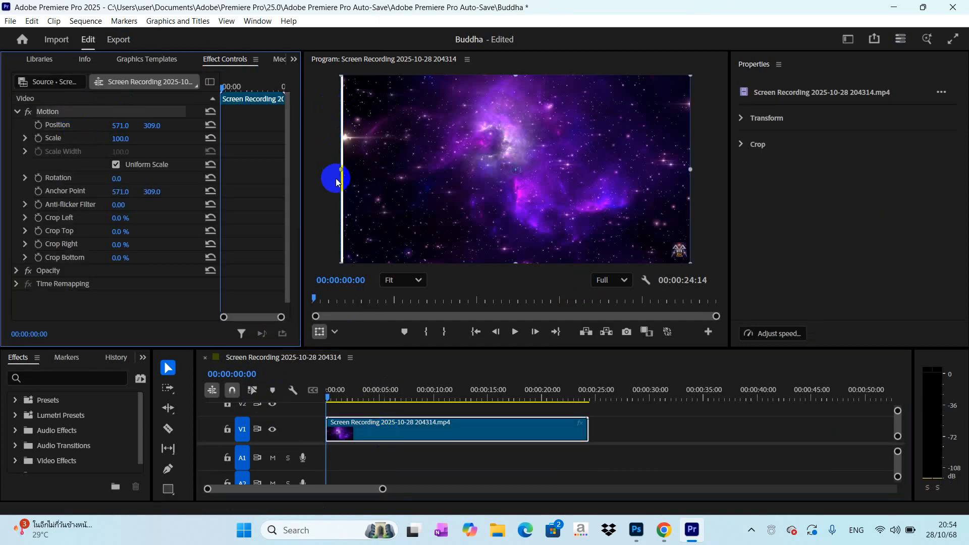
drag(339, 170, 320, 191)
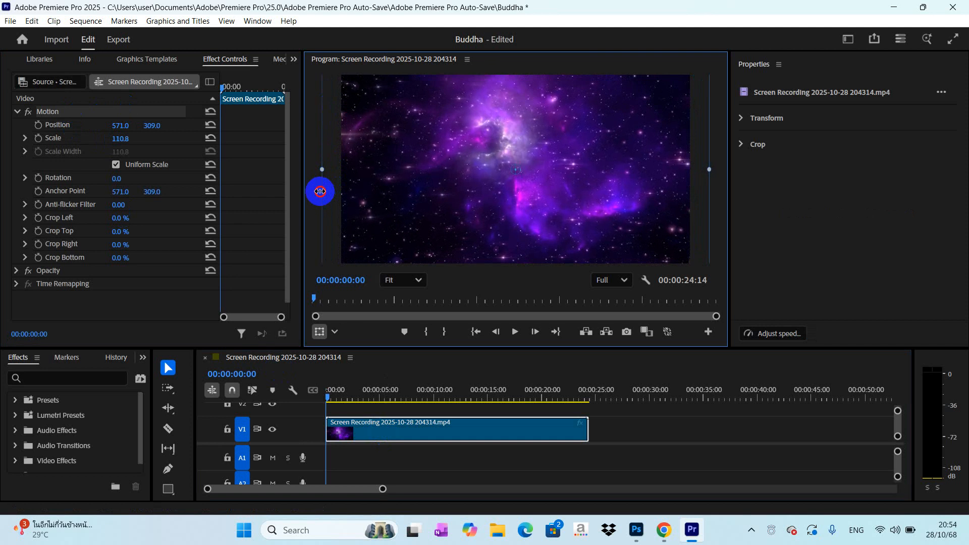
Crop the nebula clip slightly at its lower-left corner, about 1.0 % left and 0.6 % bottom
click(336, 332)
click(336, 332)
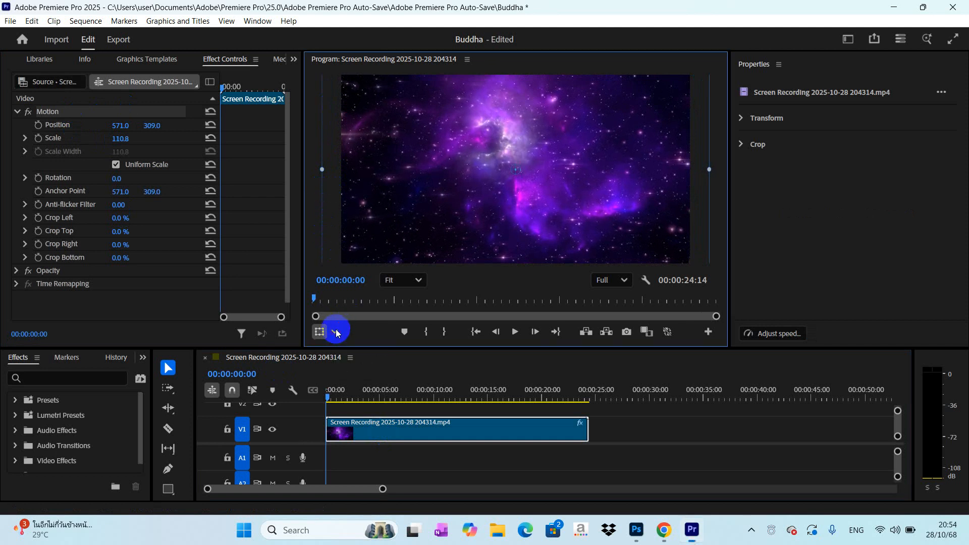
click(337, 331)
click(357, 373)
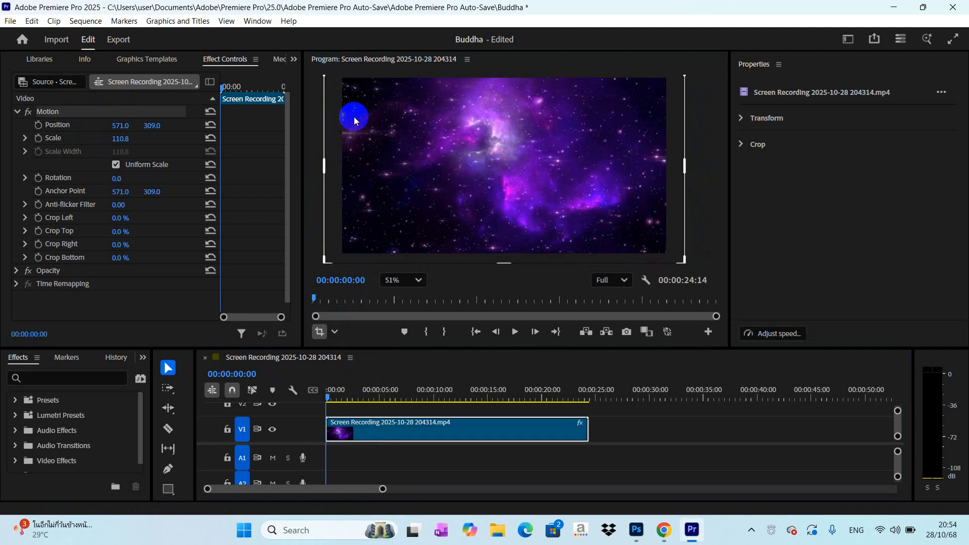
drag(329, 250, 332, 249)
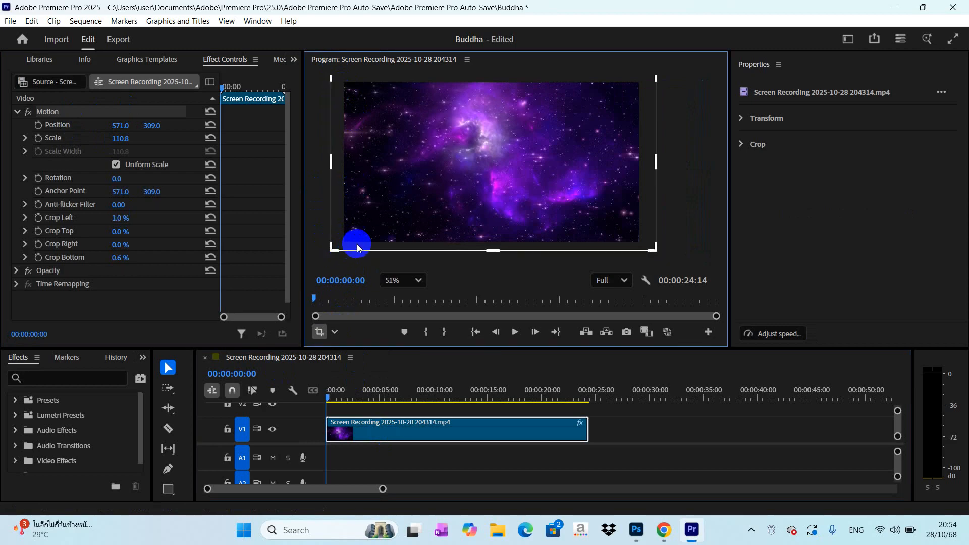
Preview the sequence with the program monitor zoom set to Fit, and return the playhead to the start
key(space)
click(340, 432)
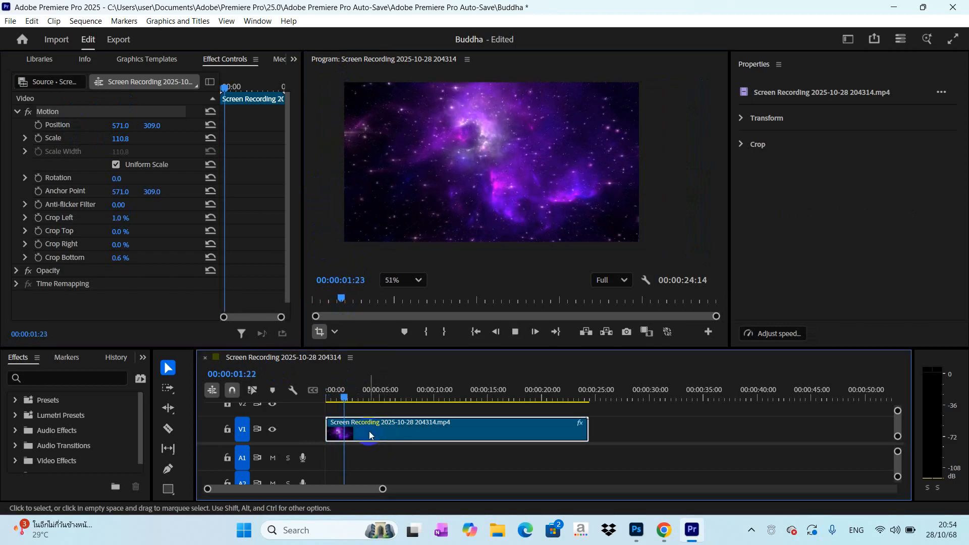
click(411, 279)
click(401, 306)
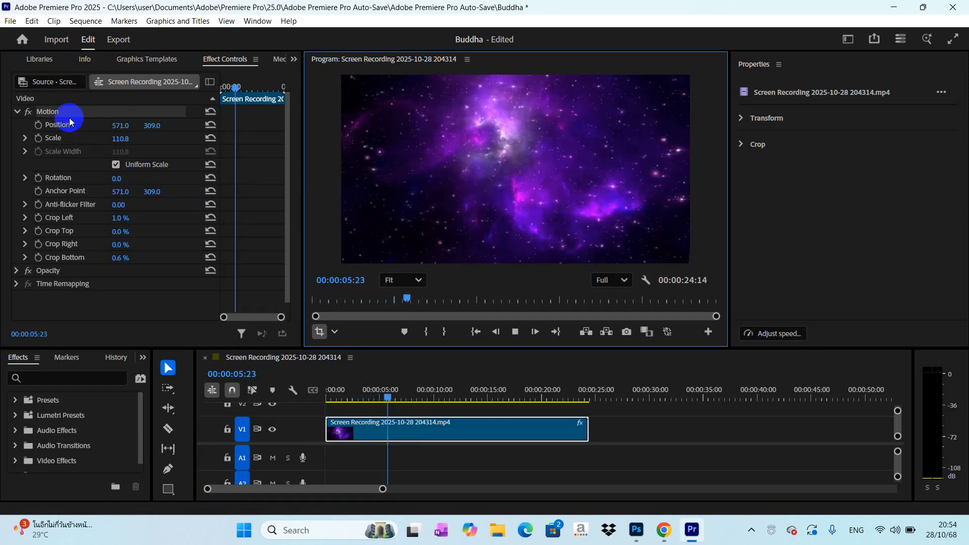
key(space)
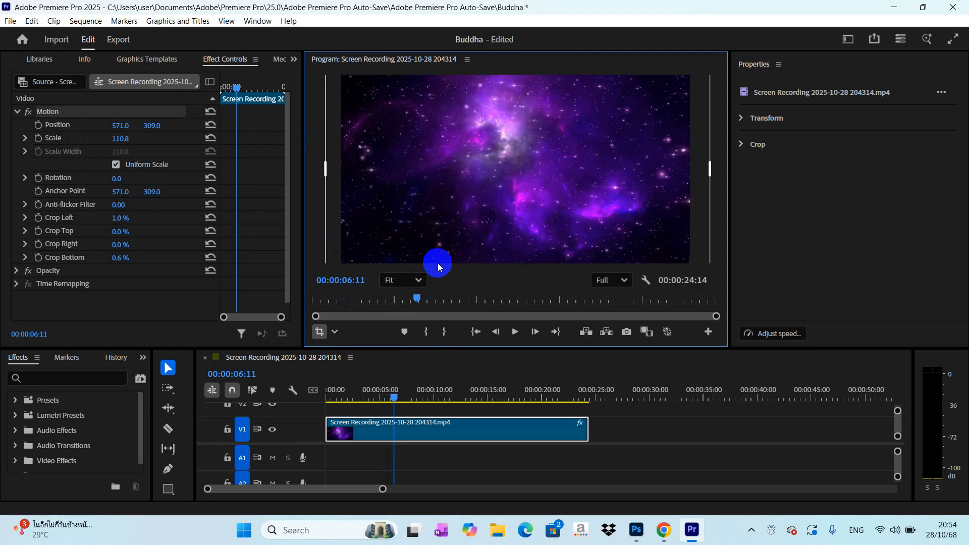
drag(370, 404, 257, 391)
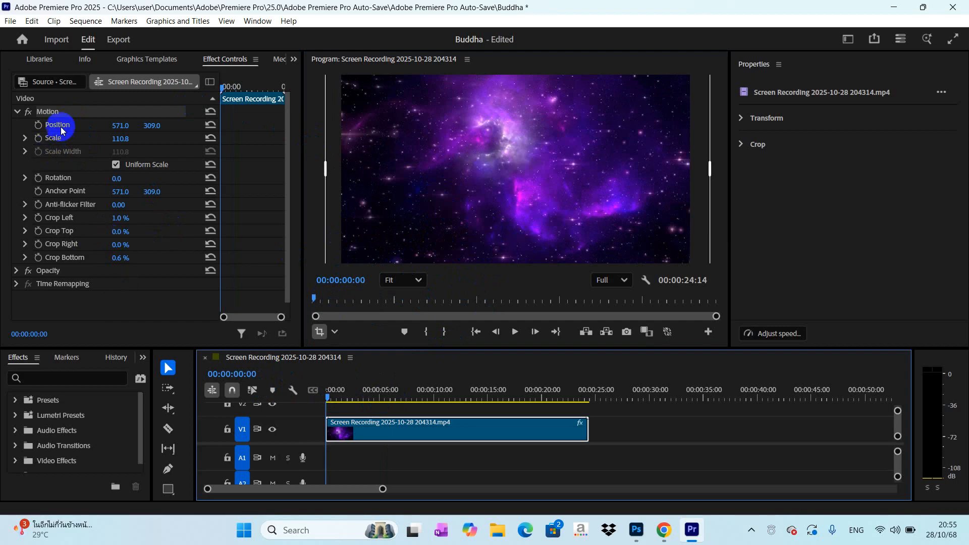
click(39, 59)
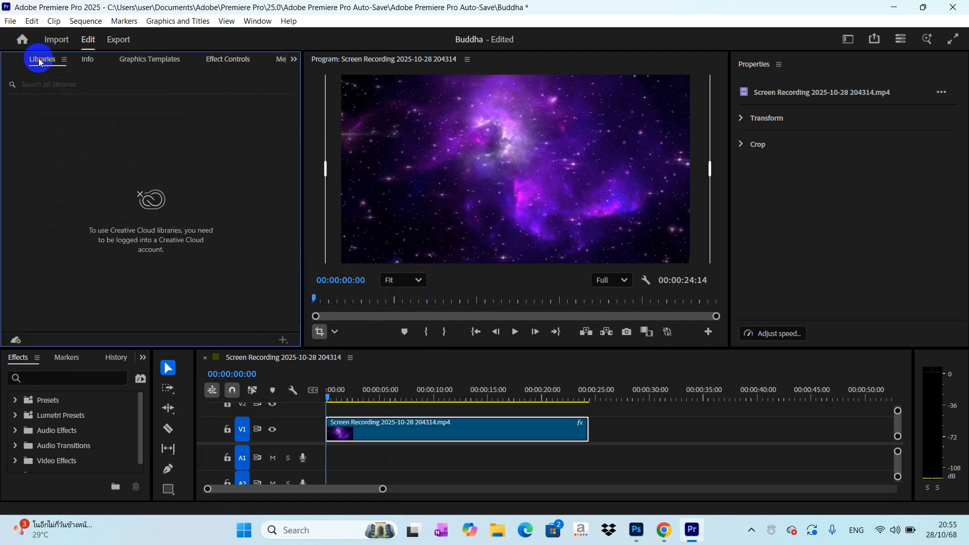
click(176, 63)
click(235, 59)
click(277, 59)
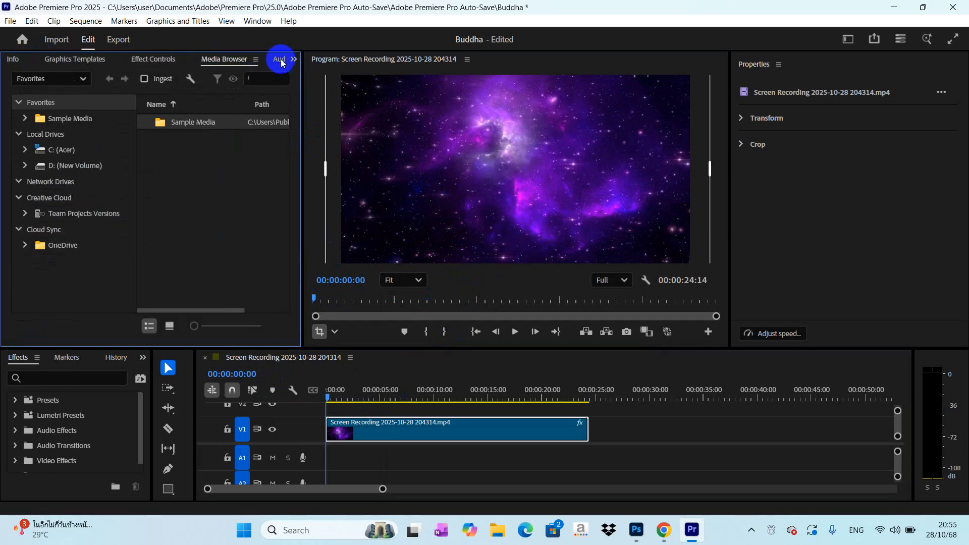
click(279, 59)
right_click(280, 59)
click(275, 59)
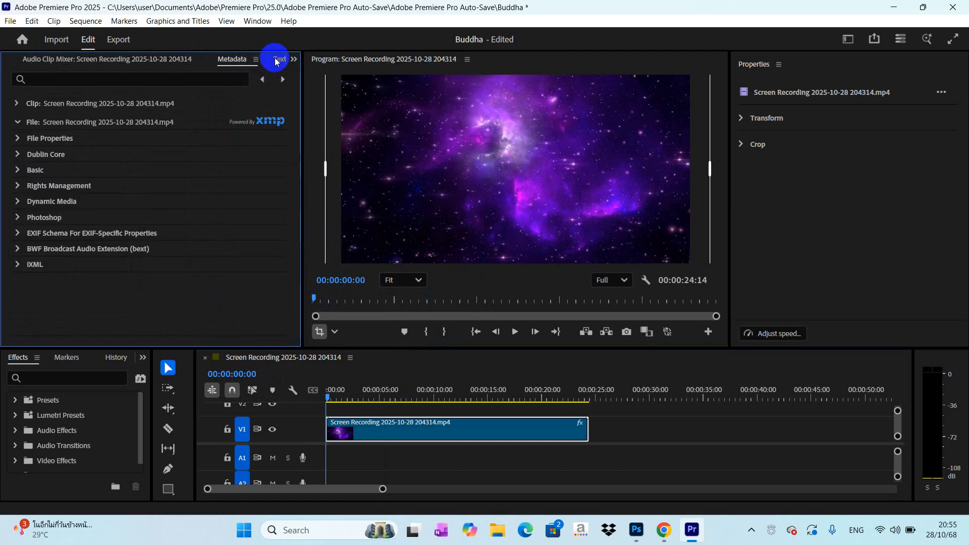
click(278, 59)
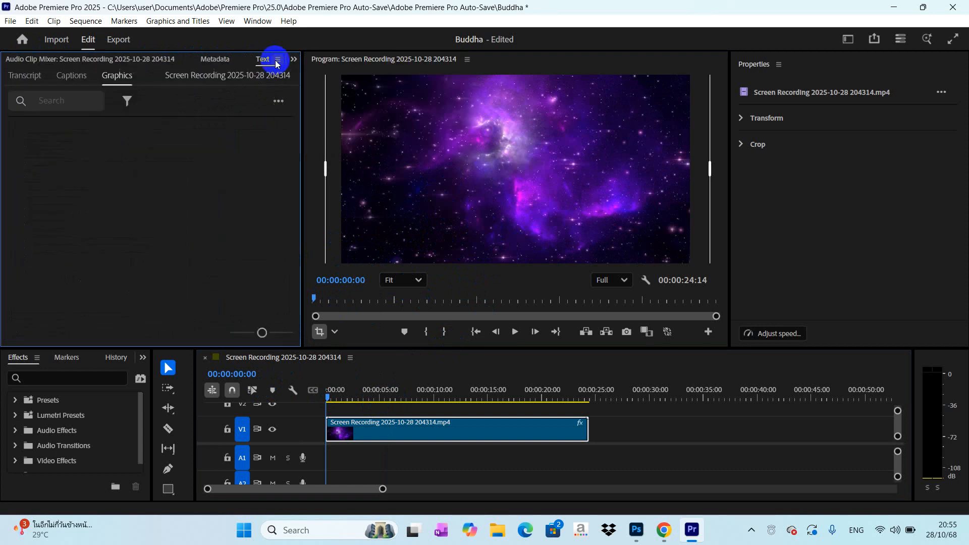
click(126, 62)
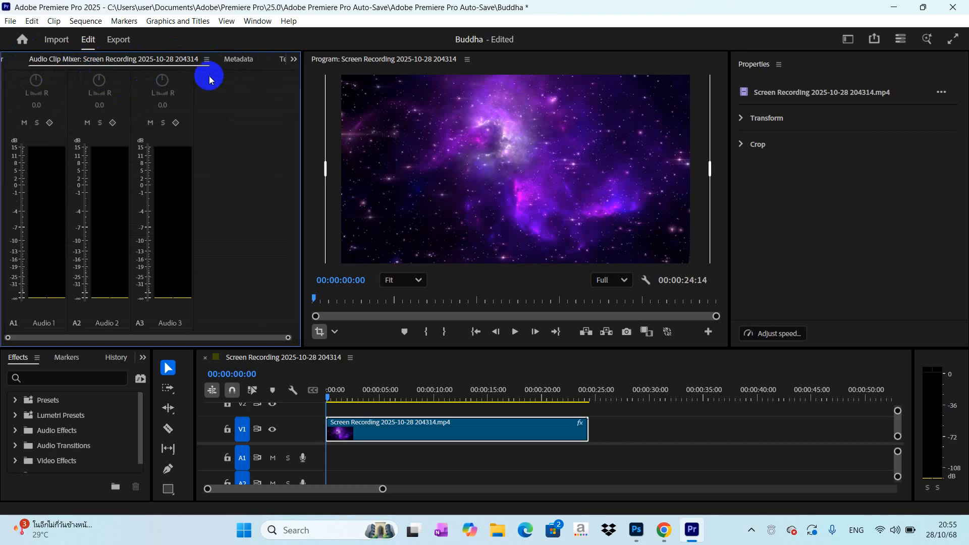
click(233, 65)
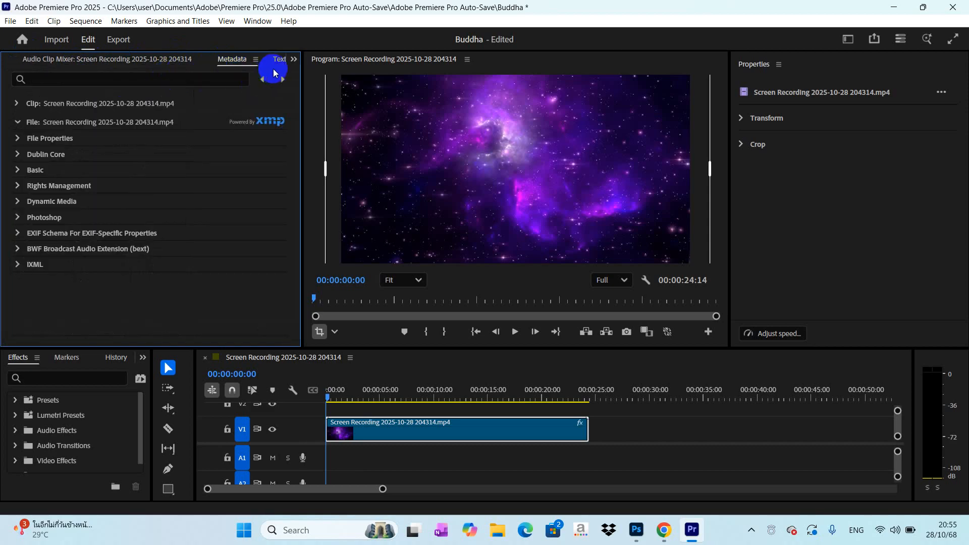
click(279, 59)
scroll(294, 57, up, 5)
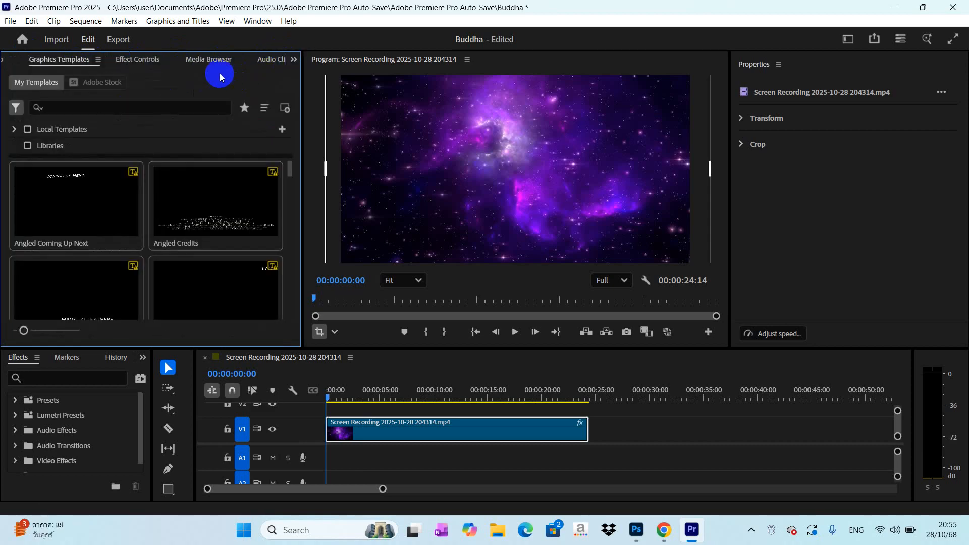
click(126, 60)
click(200, 59)
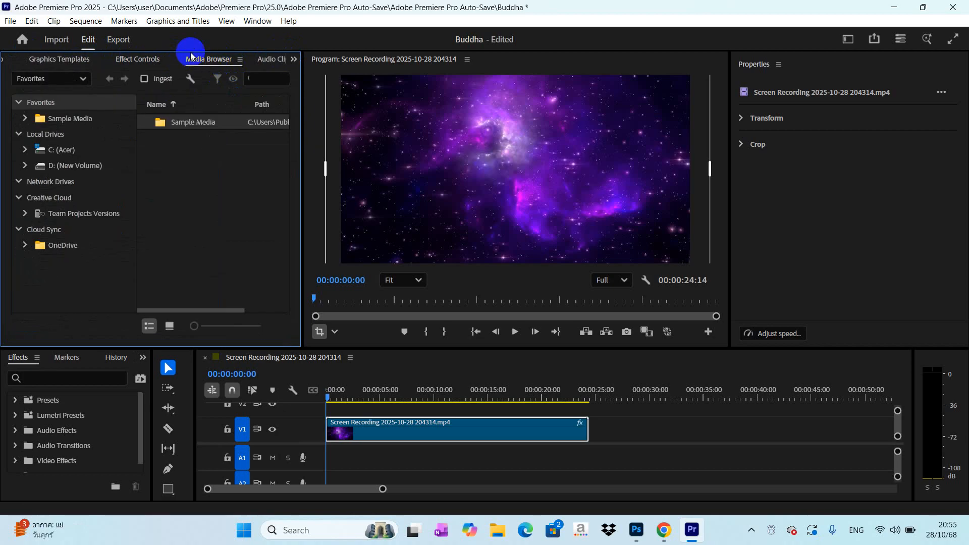
click(277, 61)
scroll(278, 59, down, 2)
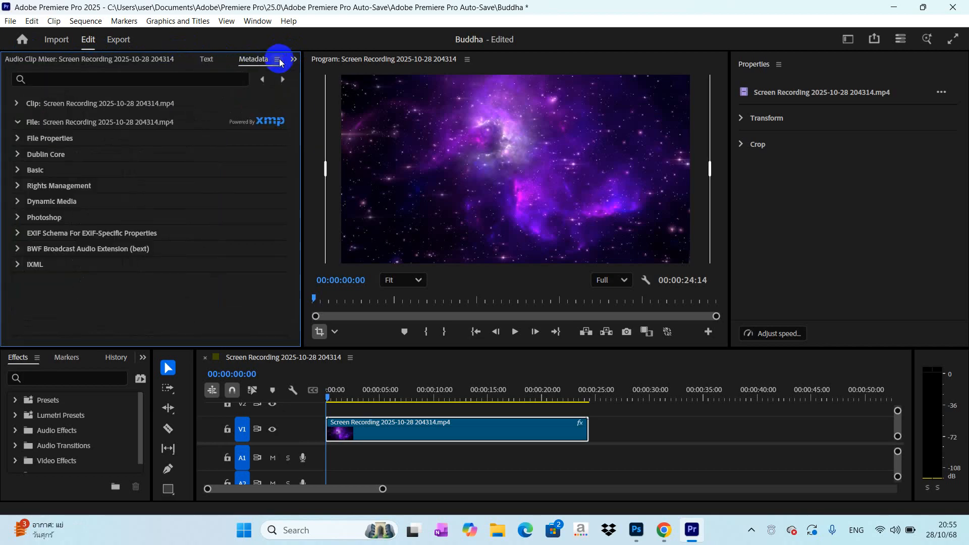
Import the golden Buddha PNG and the layered files Untitled-2 and Untitled3 from the desktop's premiere png folder, merging all layers
click(291, 60)
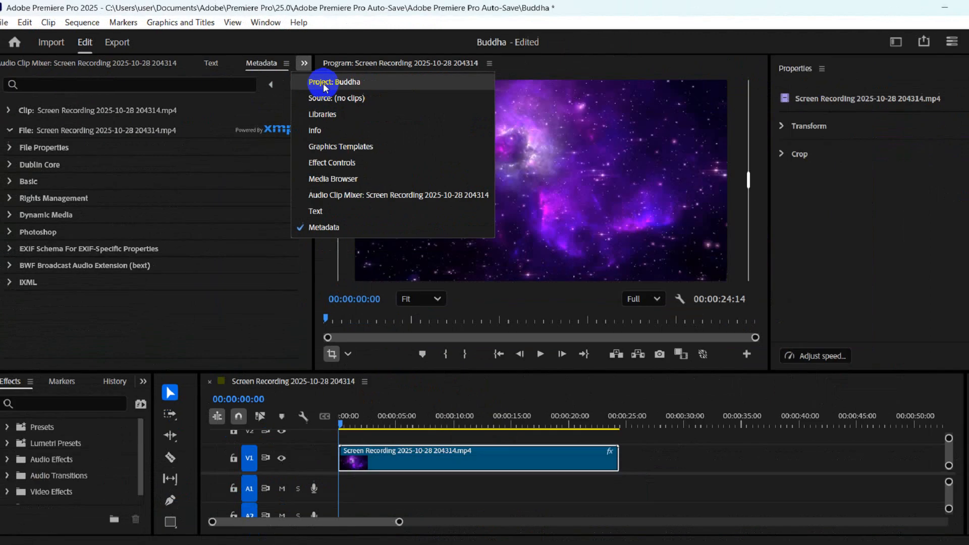
click(310, 78)
double_click(178, 275)
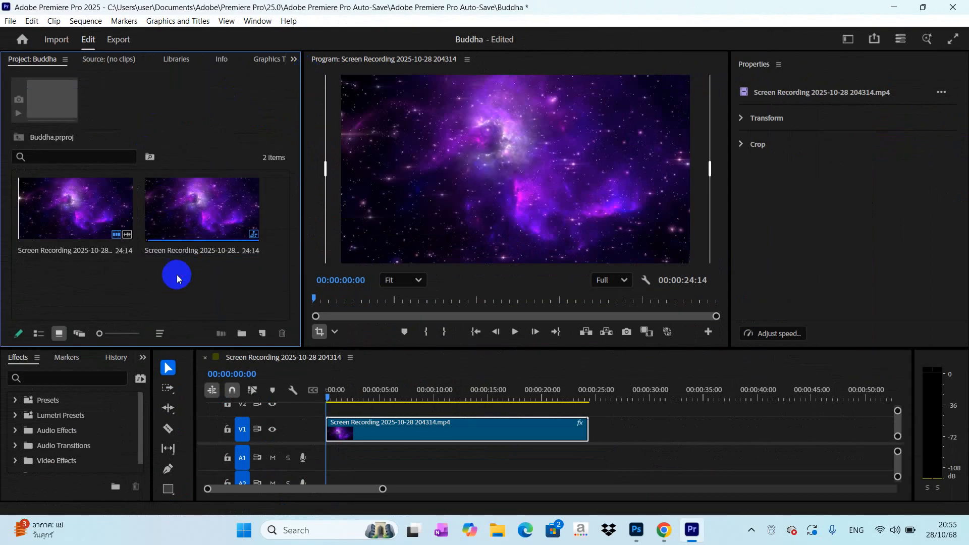
click(49, 189)
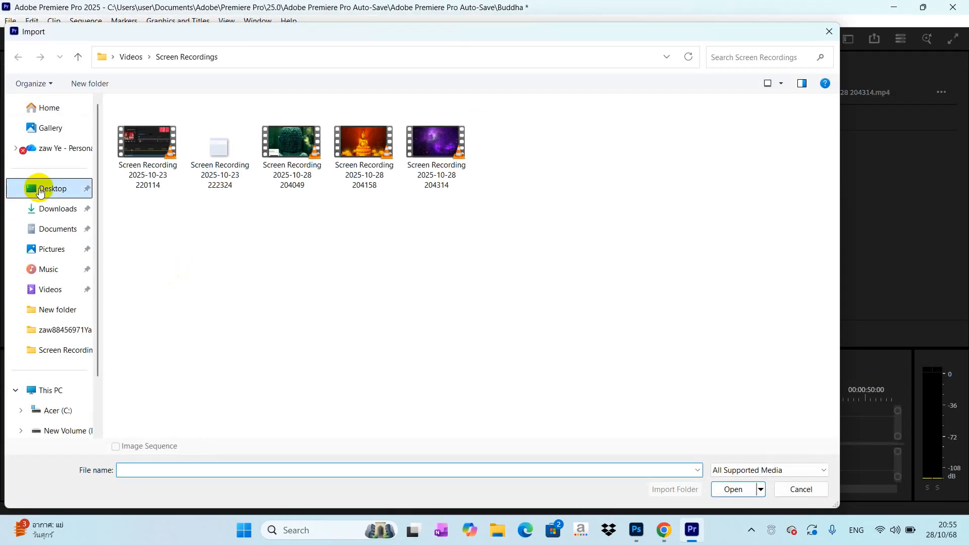
double_click(283, 144)
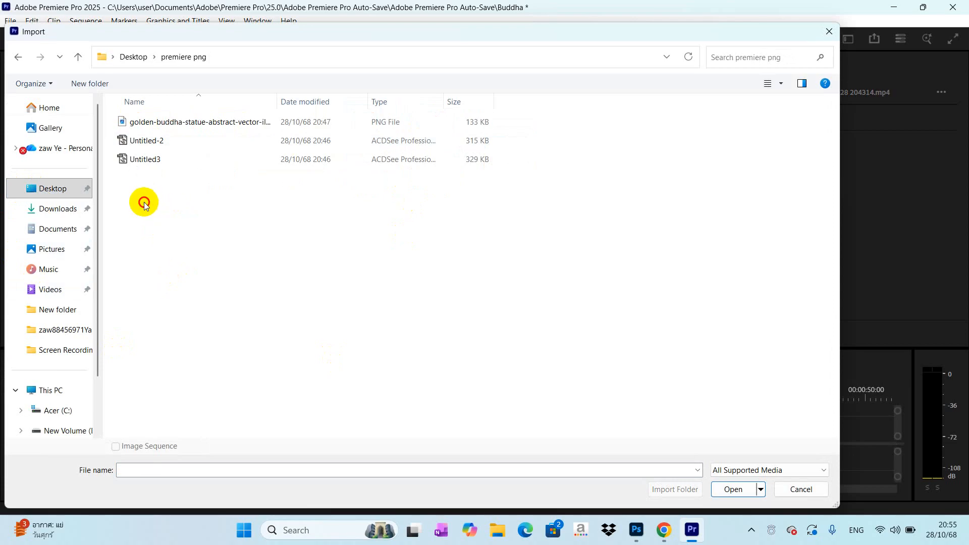
drag(144, 202, 178, 129)
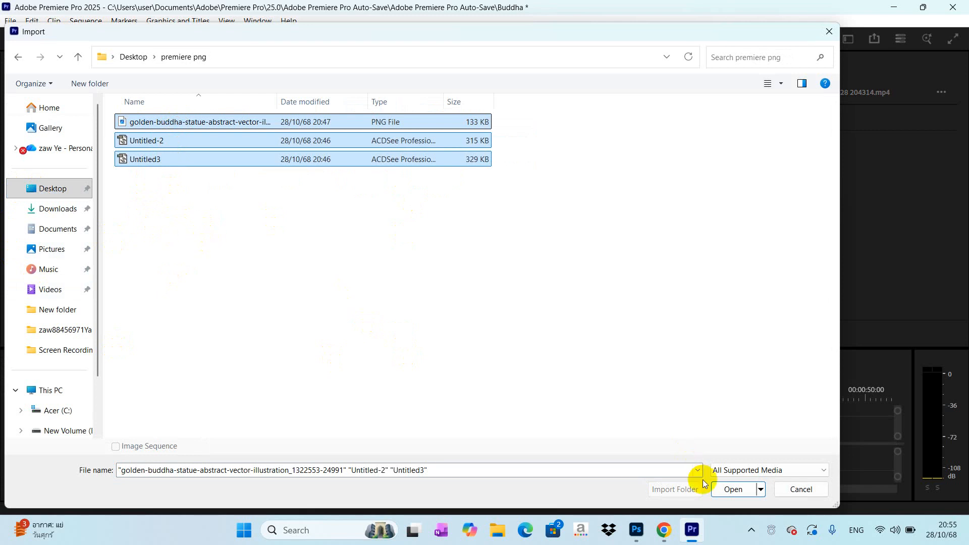
click(733, 489)
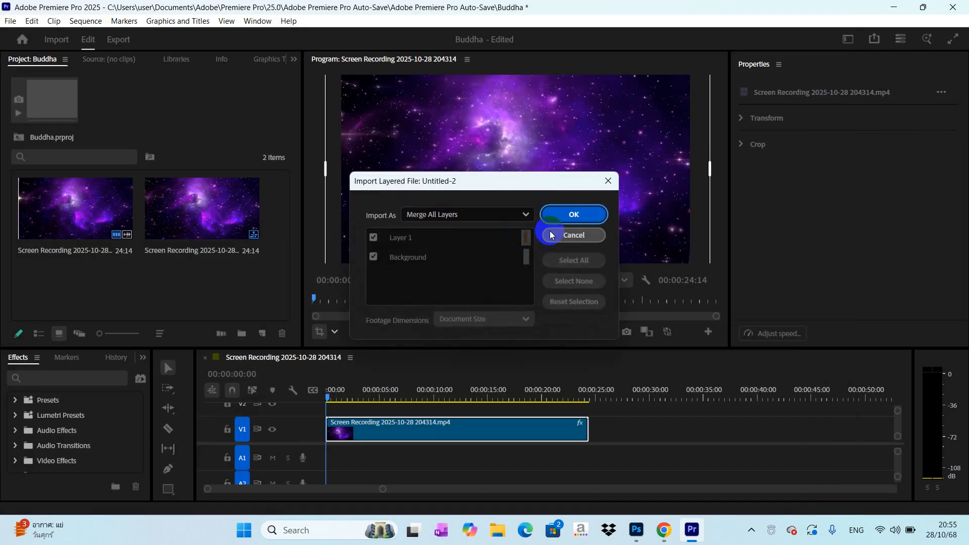
click(550, 235)
click(468, 213)
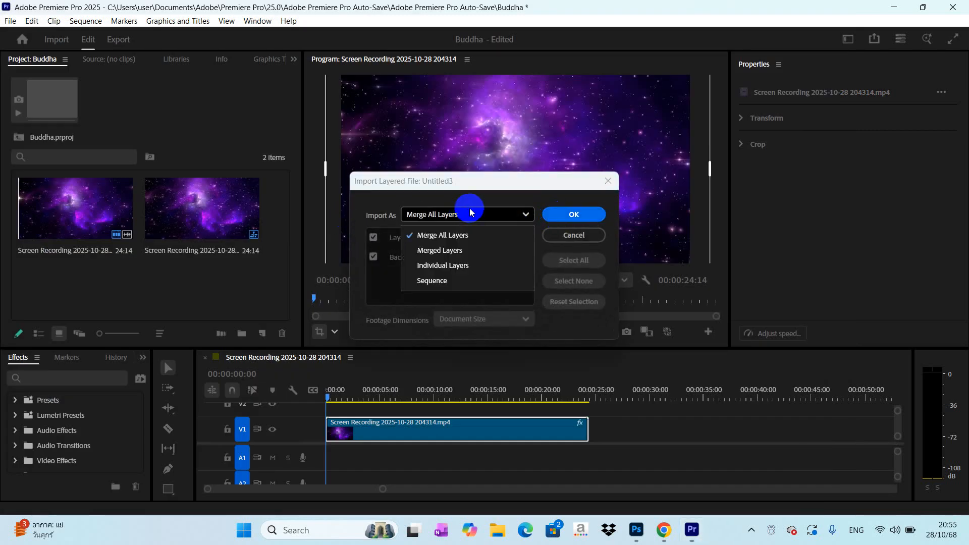
click(474, 212)
click(573, 215)
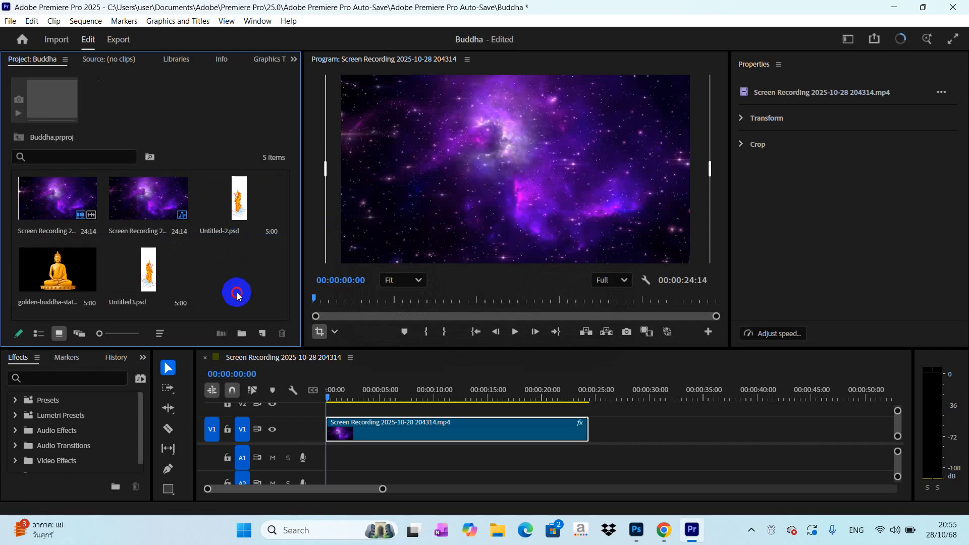
Place Untitled-2.psd on V2 at the start of the sequence, above the nebula clip
drag(239, 202, 349, 406)
click(483, 190)
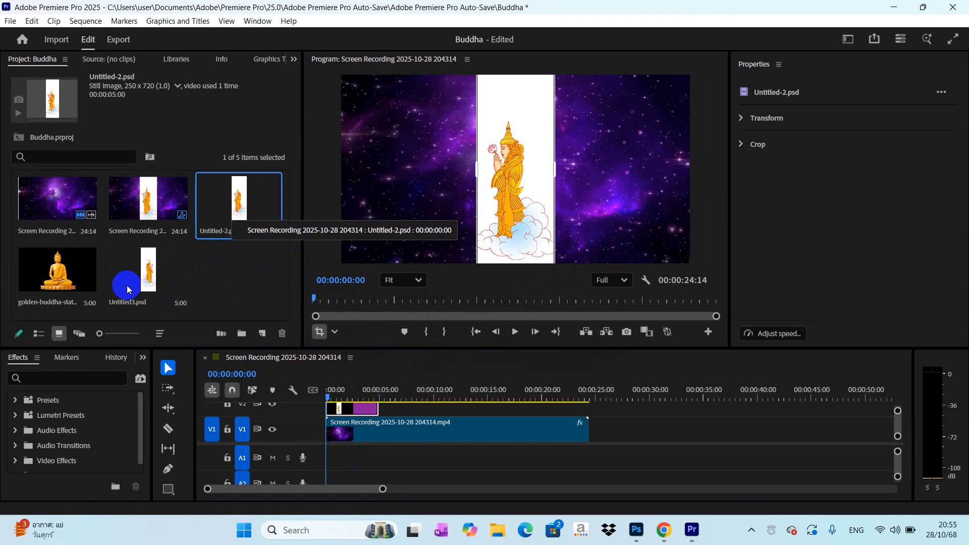
Delete Untitled3.psd and Untitled-2.psd from the project, including the Untitled-2 clip used in the sequence
drag(127, 289, 233, 218)
key(Delete)
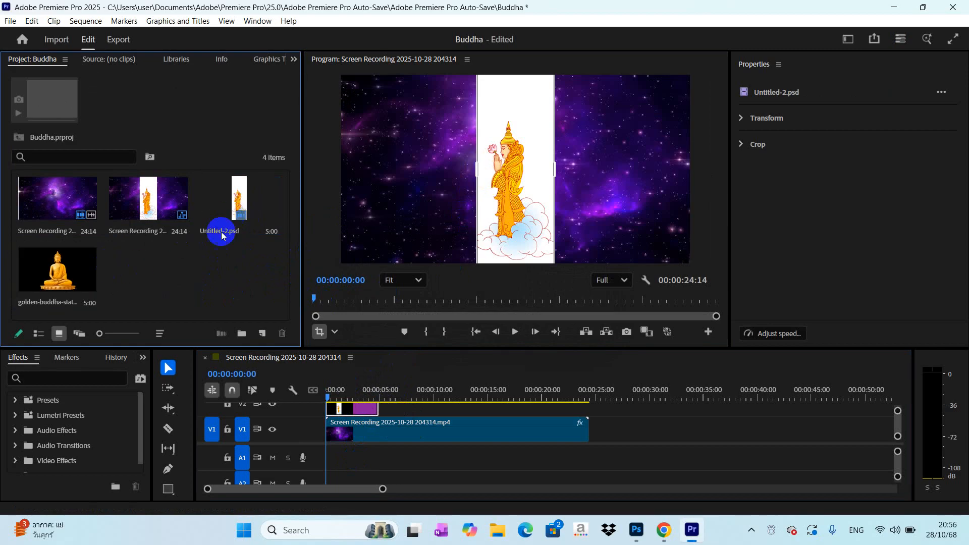
click(222, 232)
key(Delete)
click(558, 311)
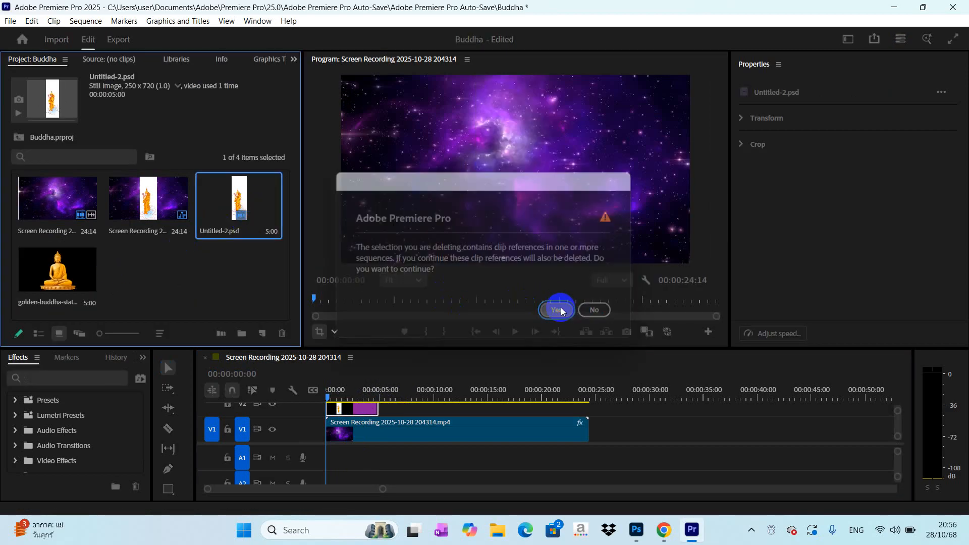
Switch to Photoshop and close the open golden Buddha statue image
click(691, 530)
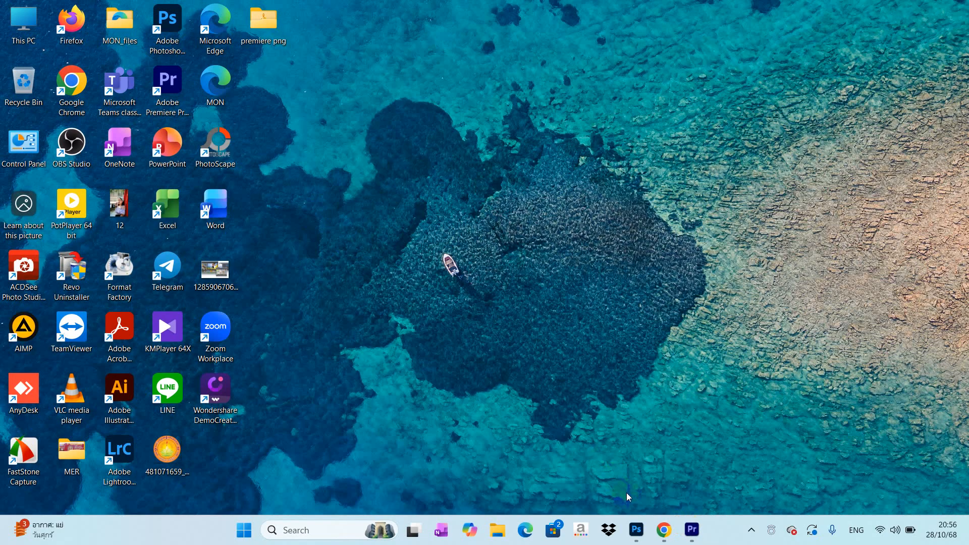
click(636, 530)
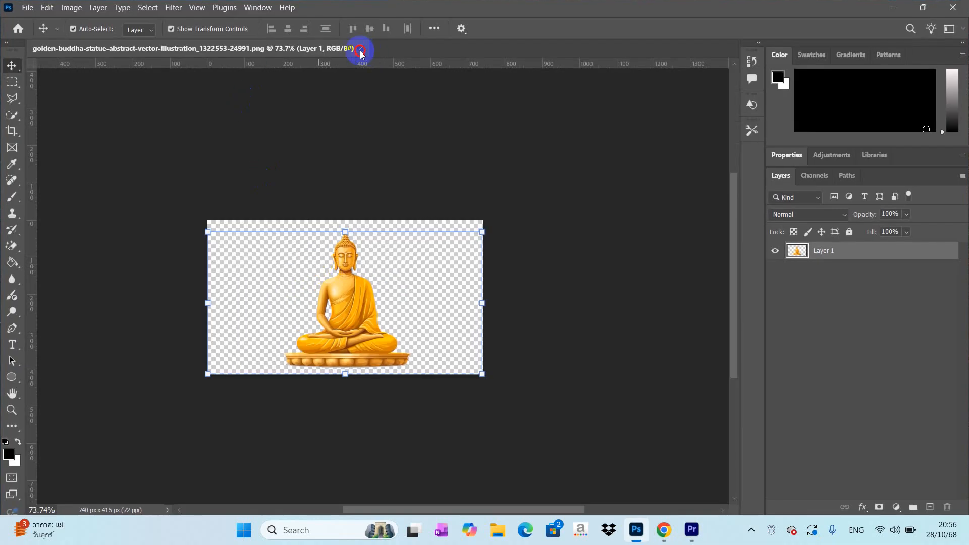
click(361, 49)
Open the layered files Untitled-2 and Untitled3 from the desktop's premiere png folder
click(30, 17)
click(36, 30)
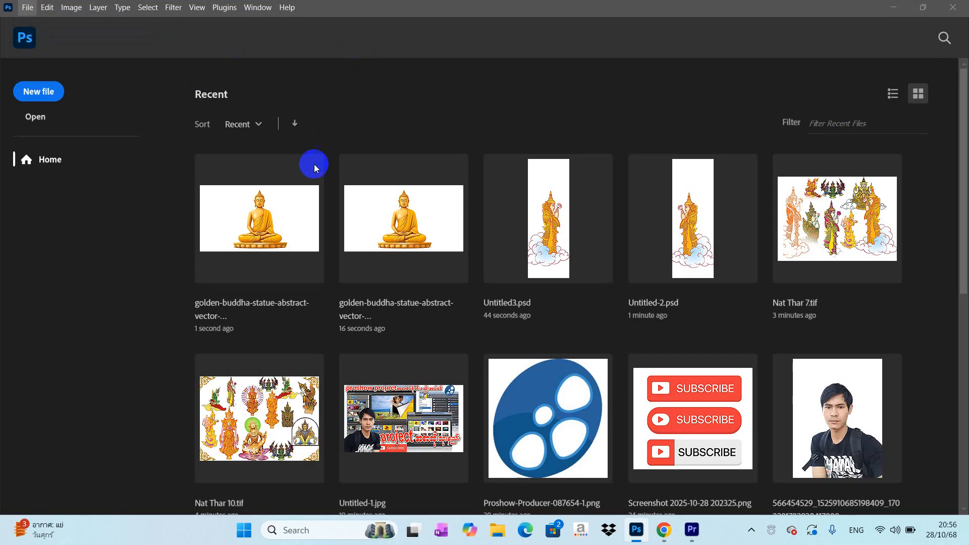
drag(140, 162, 154, 111)
click(624, 420)
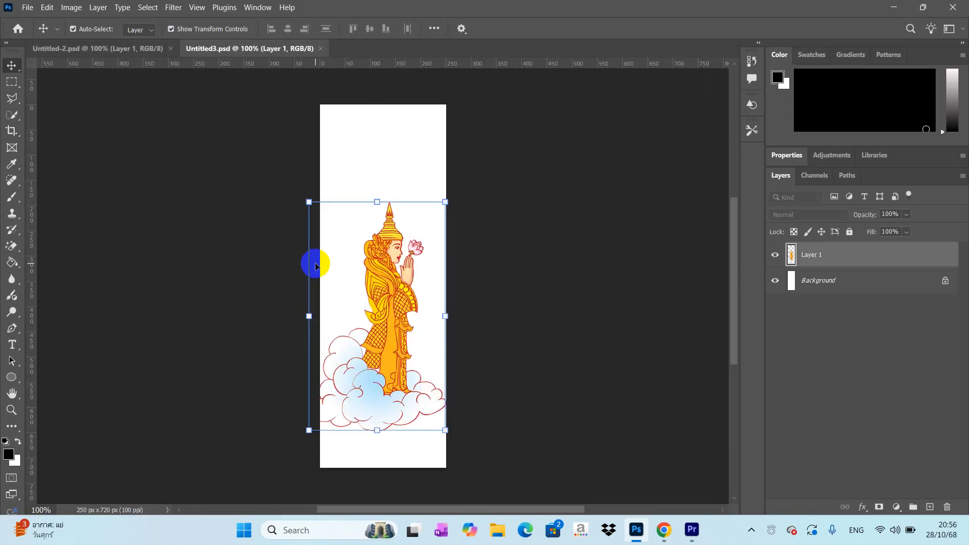
click(27, 8)
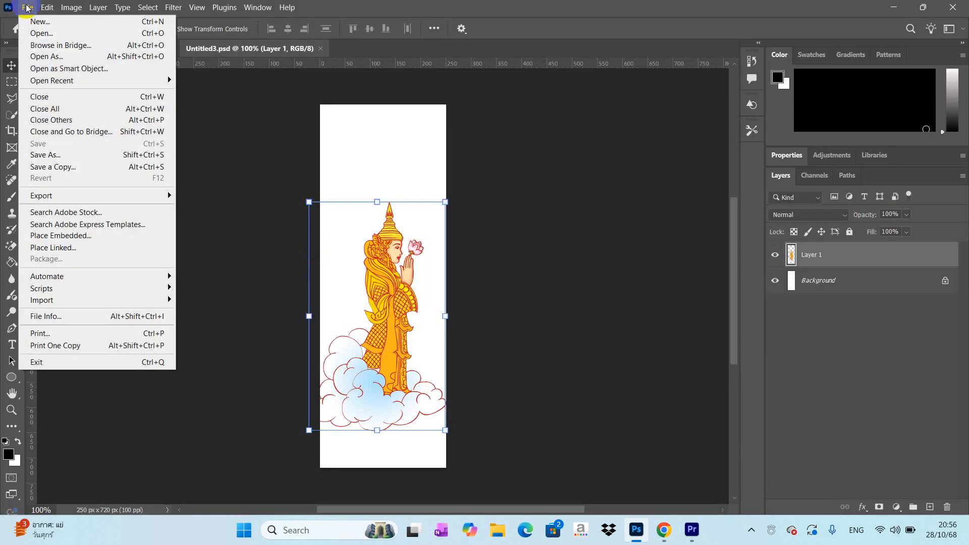
click(302, 216)
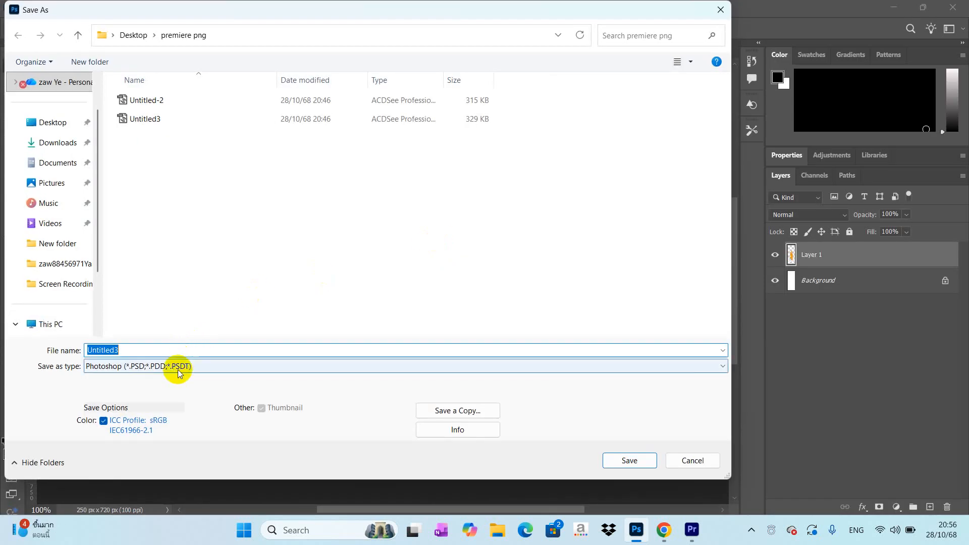
click(179, 365)
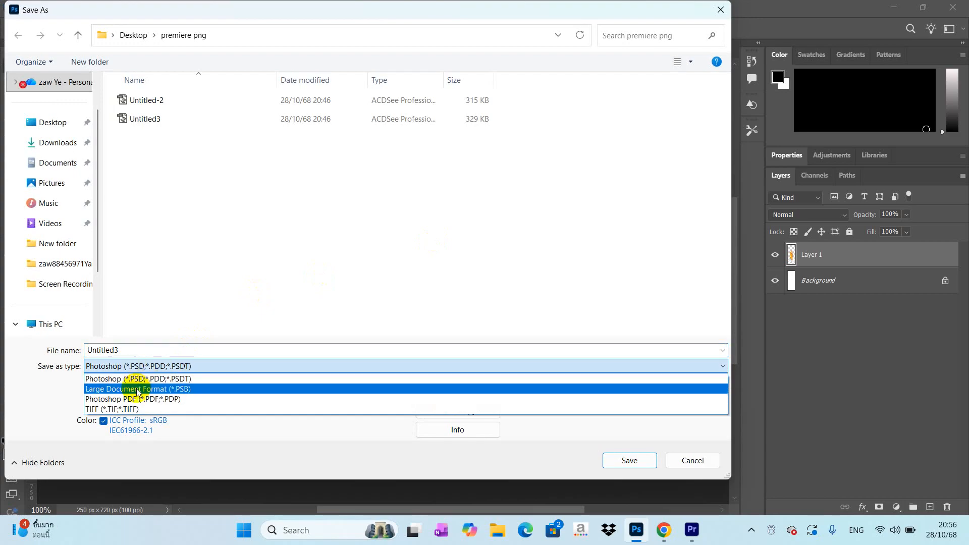
click(178, 311)
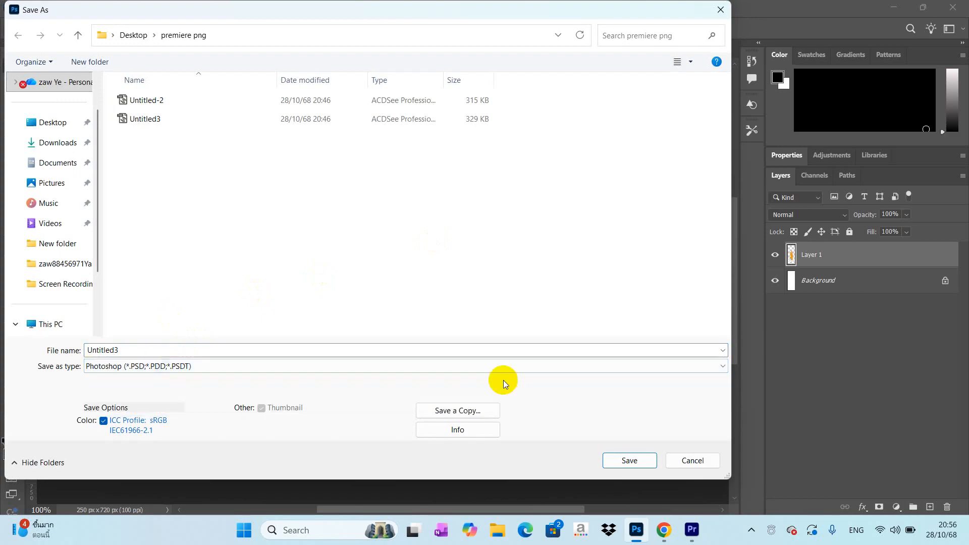
click(323, 364)
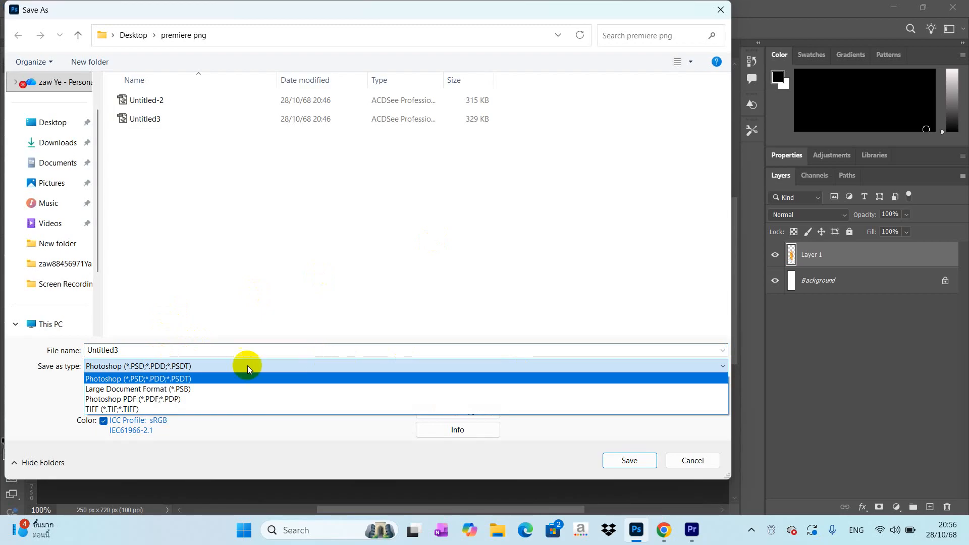
click(171, 367)
click(652, 464)
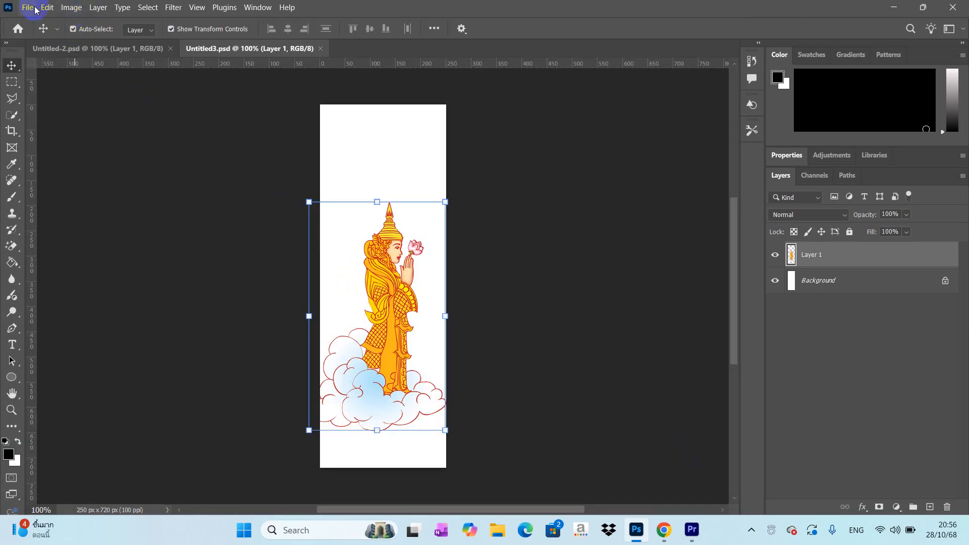
Save a copy of Untitled3.psd as the PNG "Untitled3 copy" with large file size and interlacing, and close Untitled3.psd
click(34, 8)
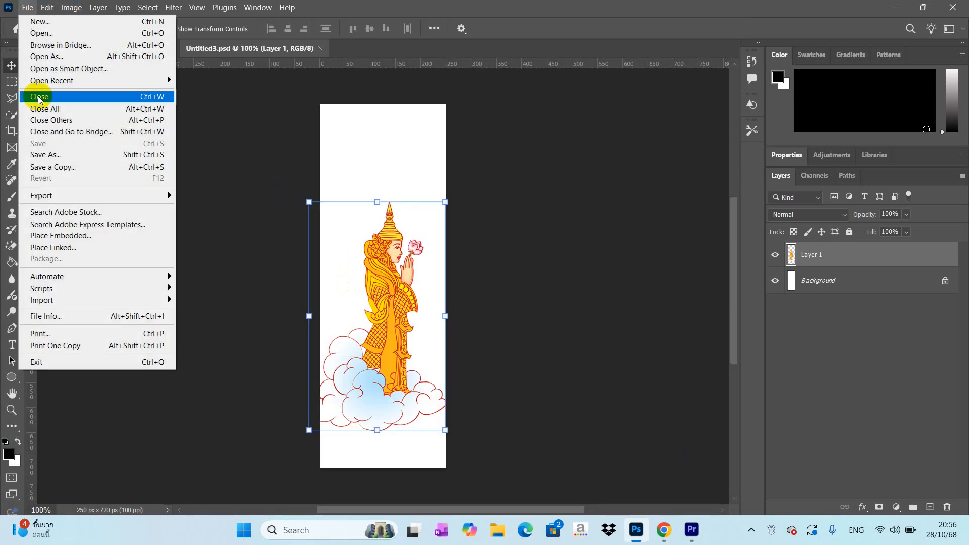
click(53, 156)
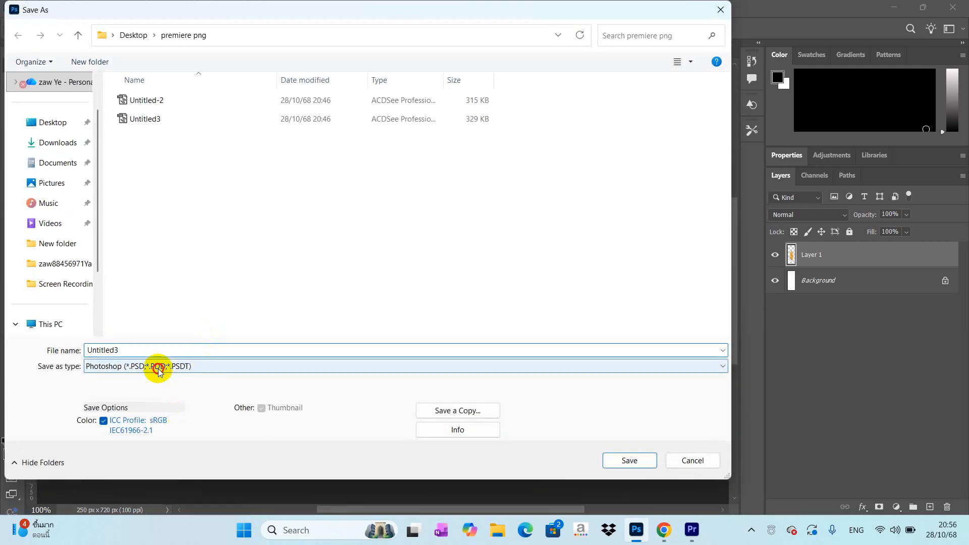
click(159, 366)
click(163, 370)
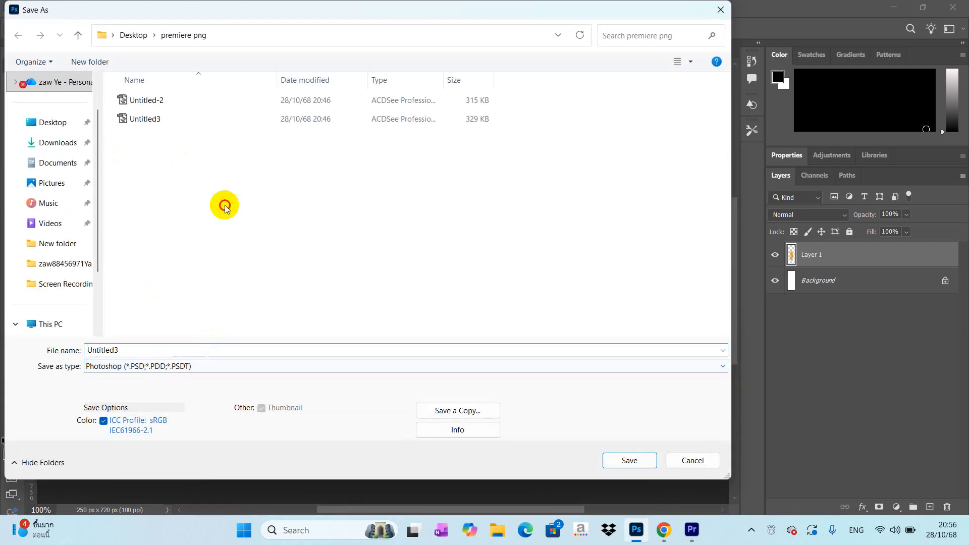
click(443, 410)
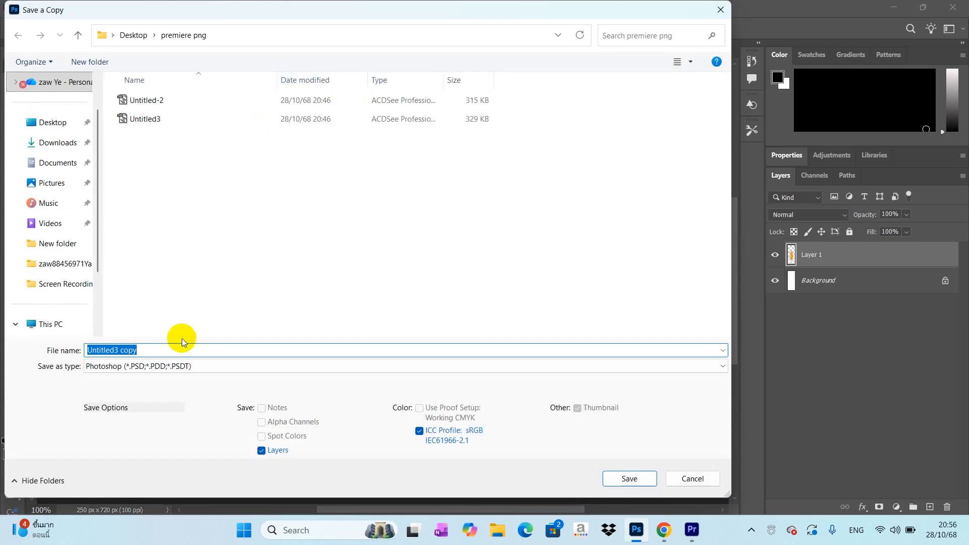
click(173, 366)
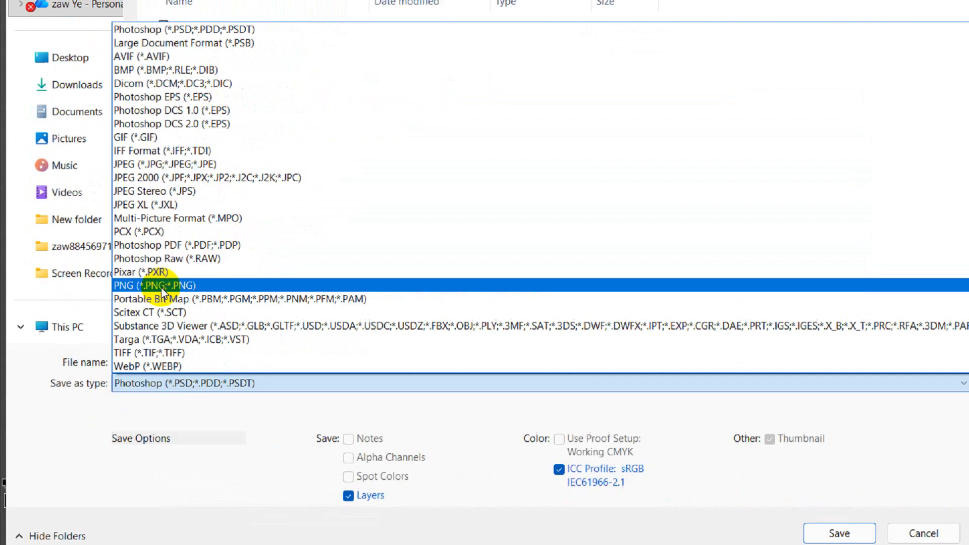
click(122, 293)
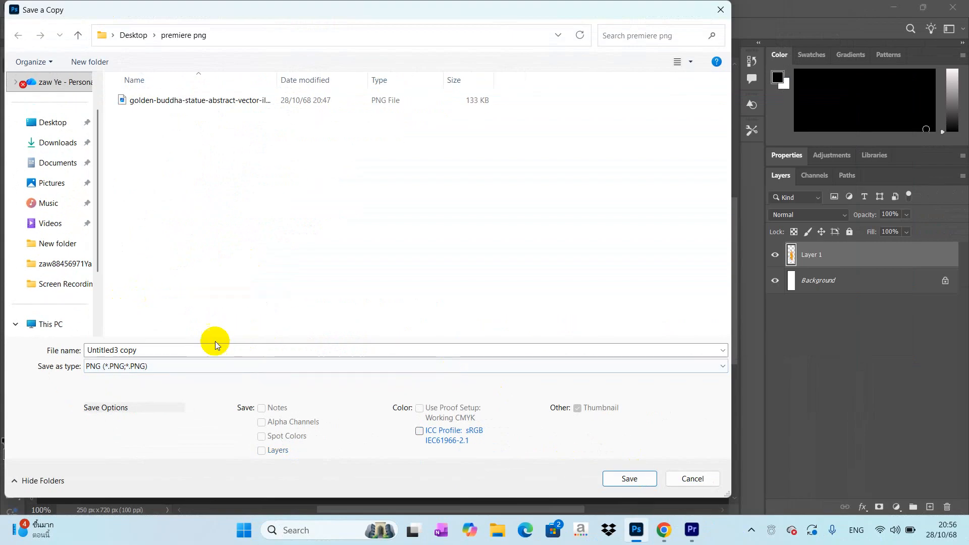
click(629, 479)
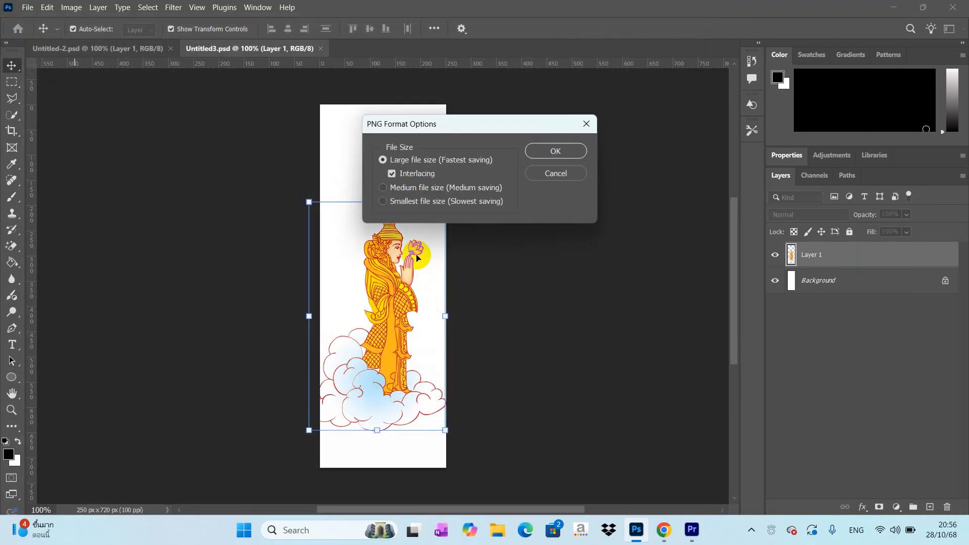
click(534, 157)
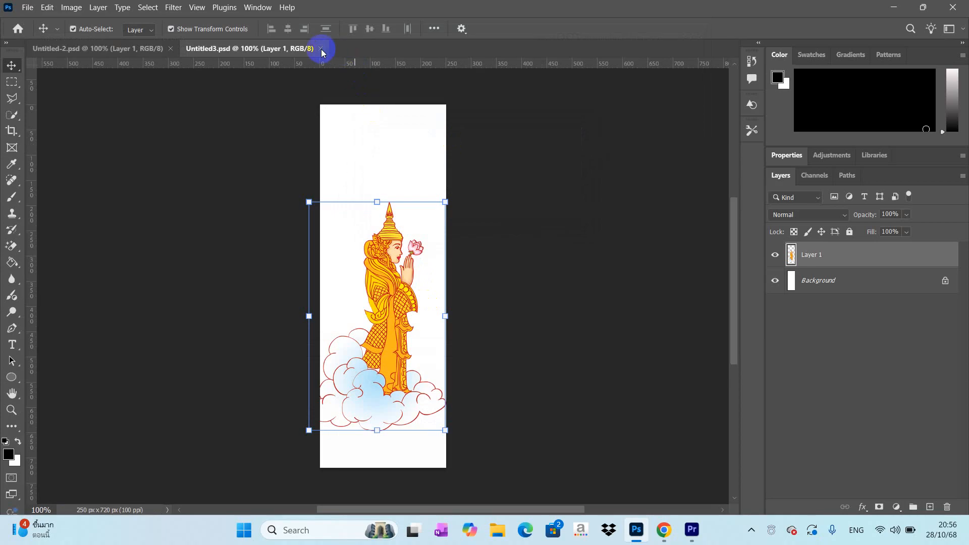
click(320, 49)
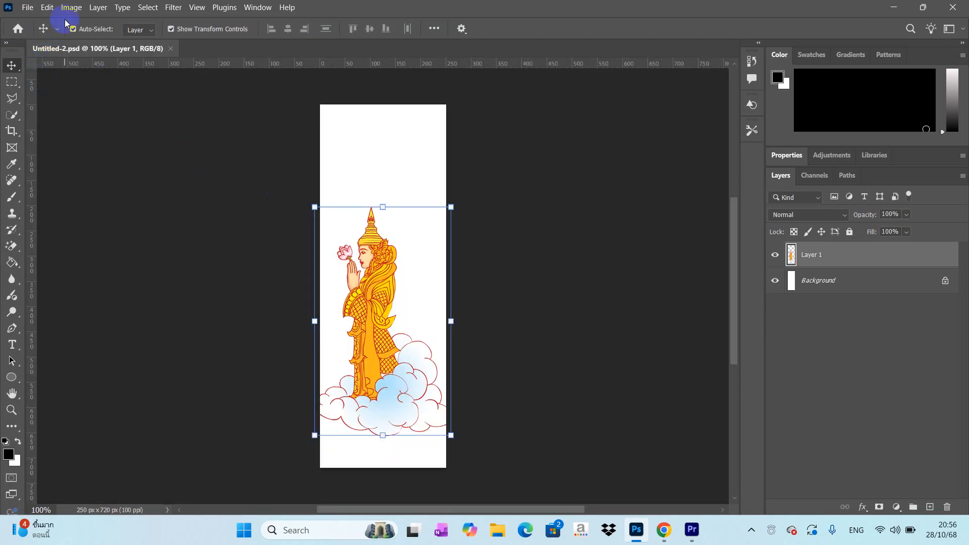
Save a copy of Untitled-2.psd as the PNG "Untitled-2 copy" in the premiere png folder, with large file size and interlacing
click(27, 7)
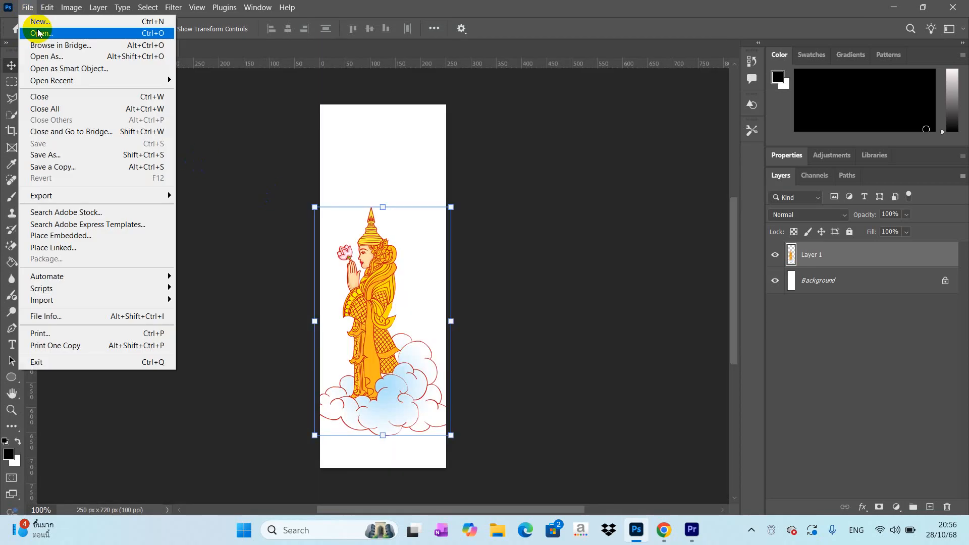
click(64, 155)
click(201, 366)
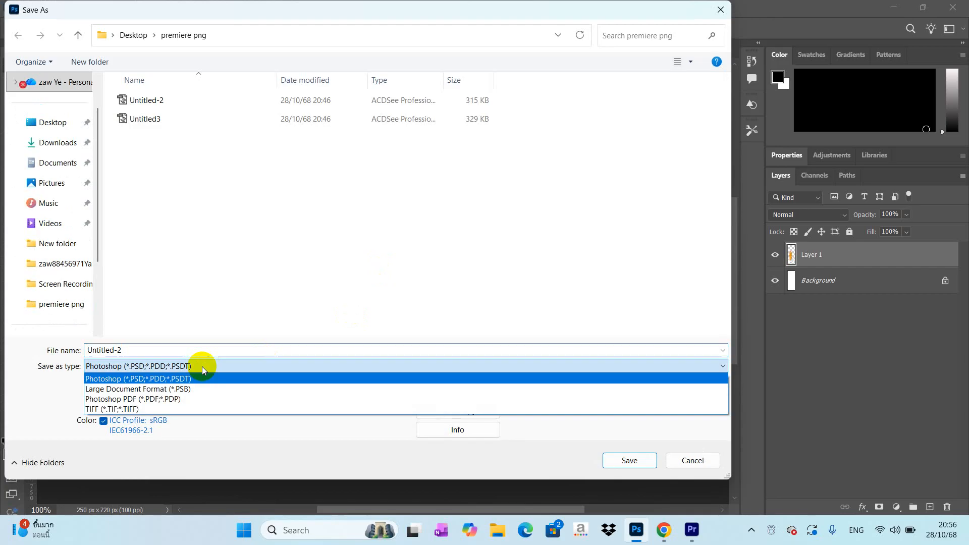
click(202, 366)
click(699, 460)
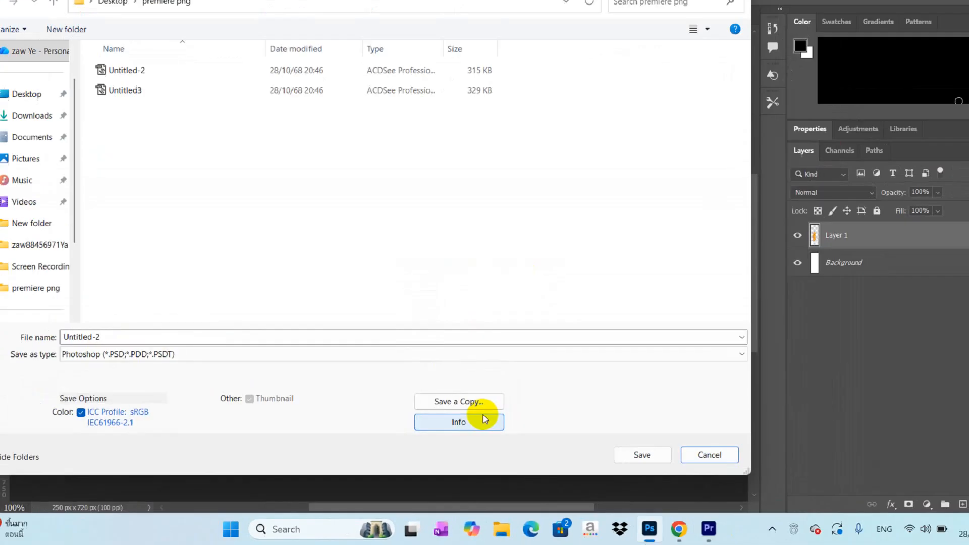
click(480, 413)
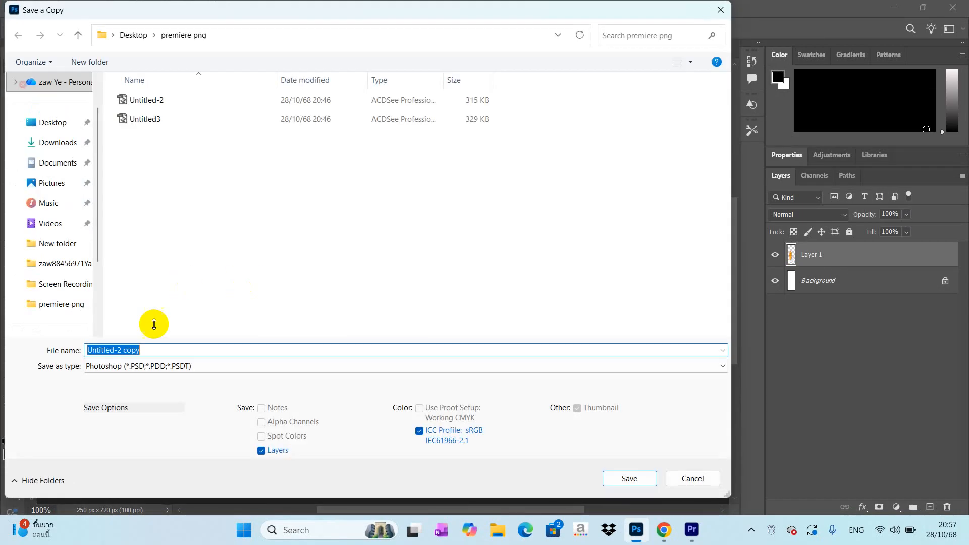
click(141, 367)
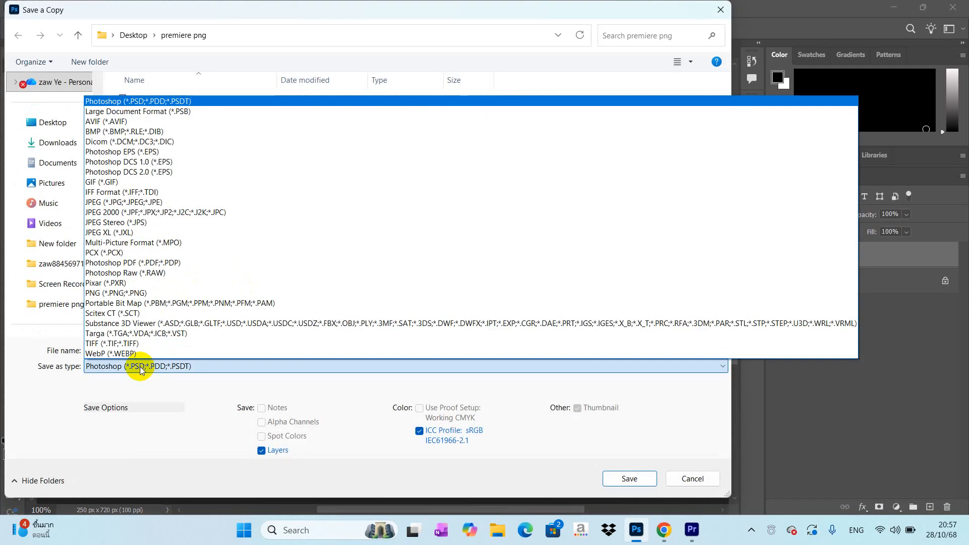
click(118, 292)
click(628, 478)
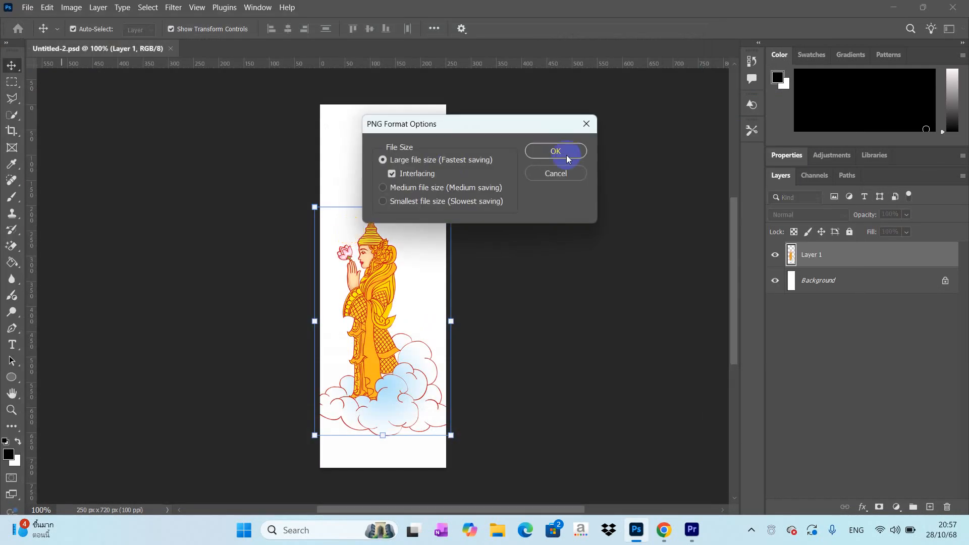
click(556, 151)
Switch to Premiere Pro and import the PNG files Untitled-2 copy and Untitled3 copy into the project
click(691, 529)
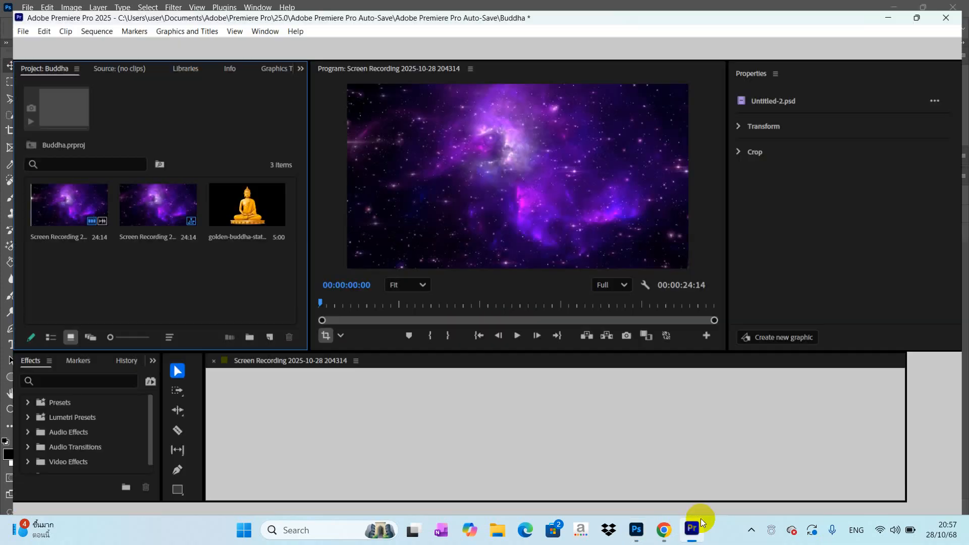
double_click(190, 291)
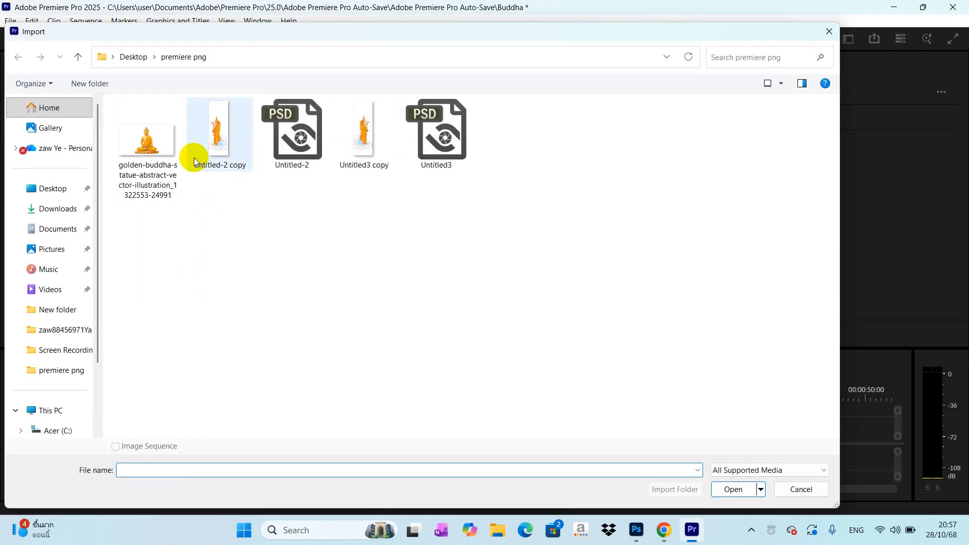
click(156, 152)
click(211, 150)
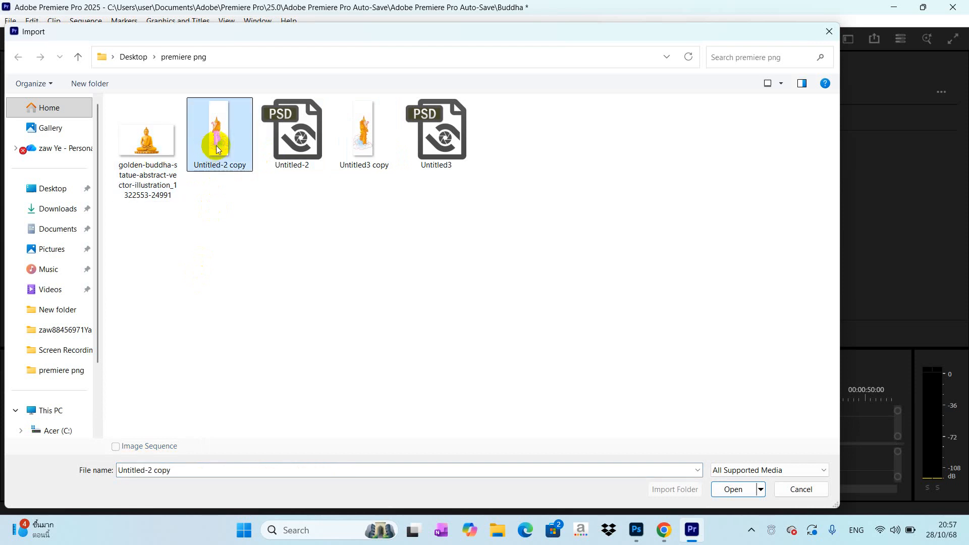
ctrl+click(363, 134)
click(733, 490)
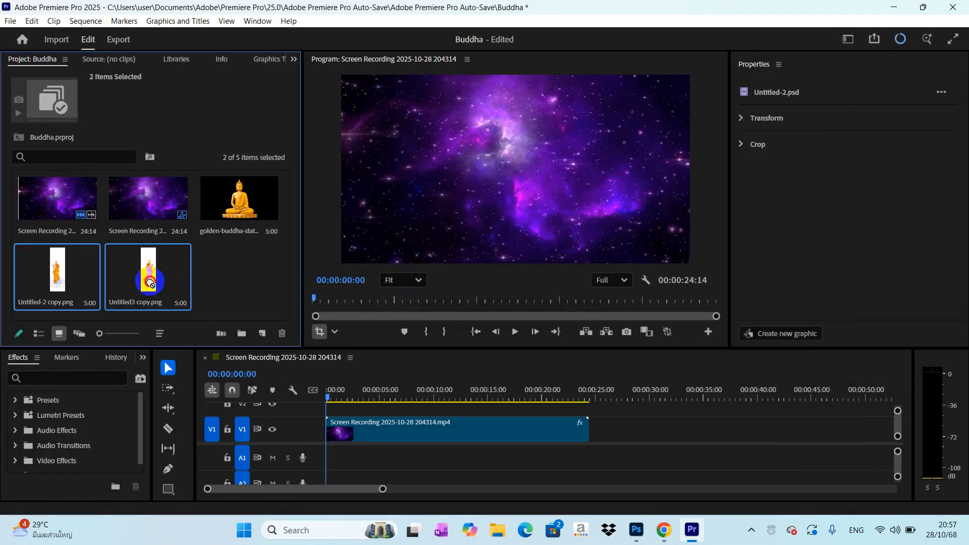
Place both imported PNG copies on V2 at the start of the sequence above the nebula clip, and delete the placed clips
drag(150, 283, 330, 408)
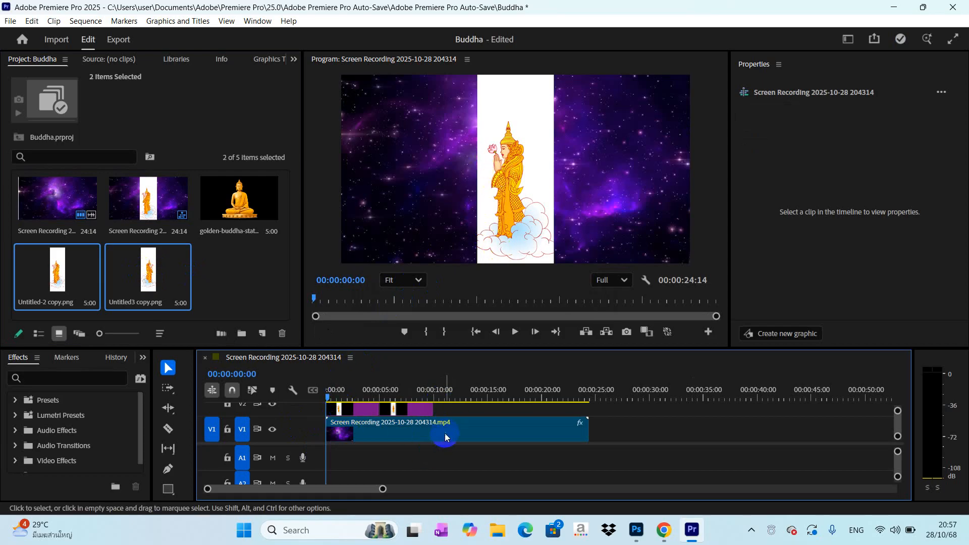
drag(418, 409, 367, 407)
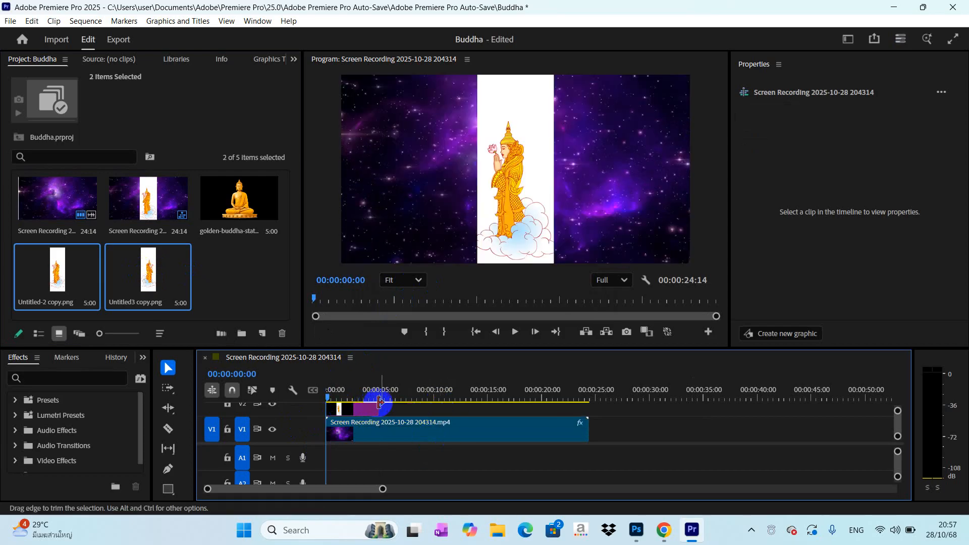
key(Delete)
click(517, 460)
Switch to Photoshop, apply the Magic Eraser to the blank area above the Untitled-2 figure on Layer 1, and hide the Background layer
click(637, 529)
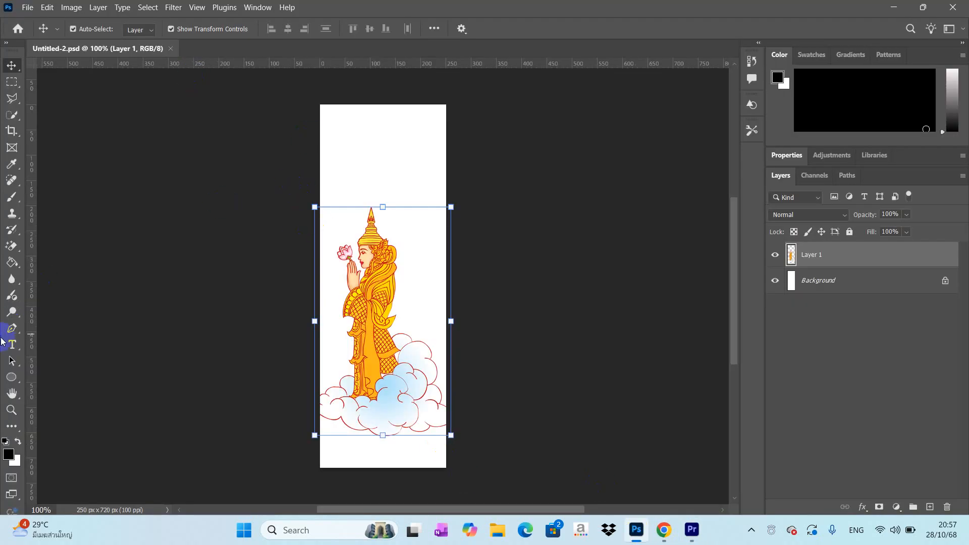
click(13, 246)
click(351, 174)
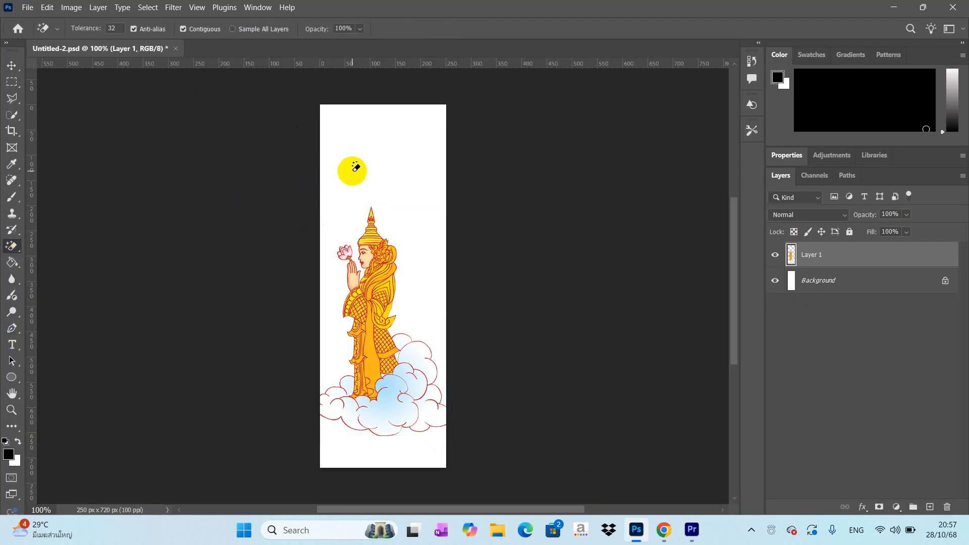
click(776, 281)
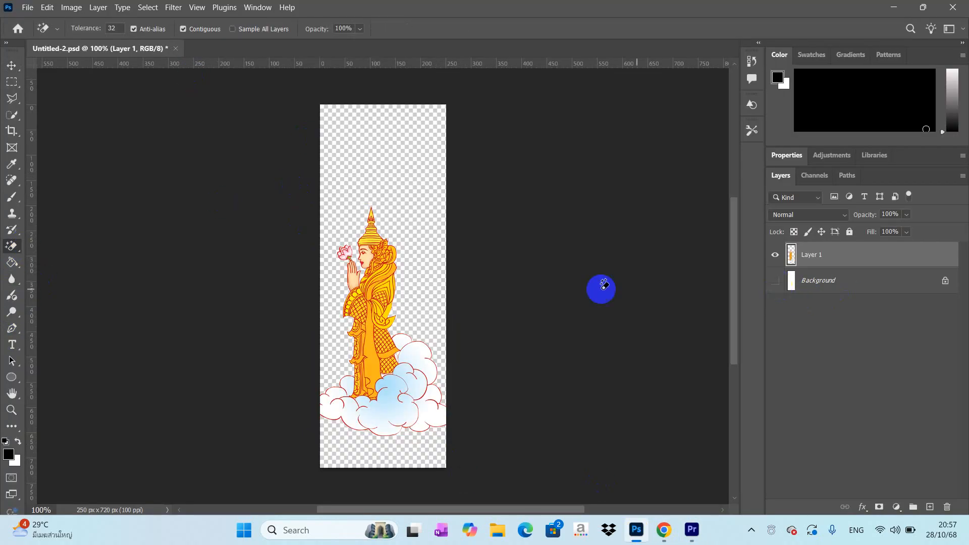
click(11, 65)
click(222, 94)
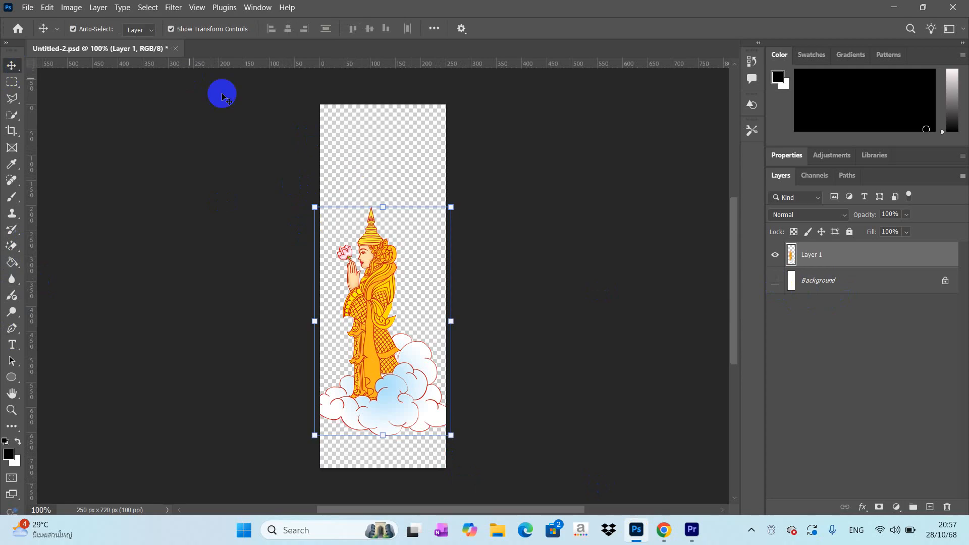
Save a copy of the background-free Untitled-2 figure as the PNG "gf hy" with large file size and interlacing
click(24, 8)
click(235, 211)
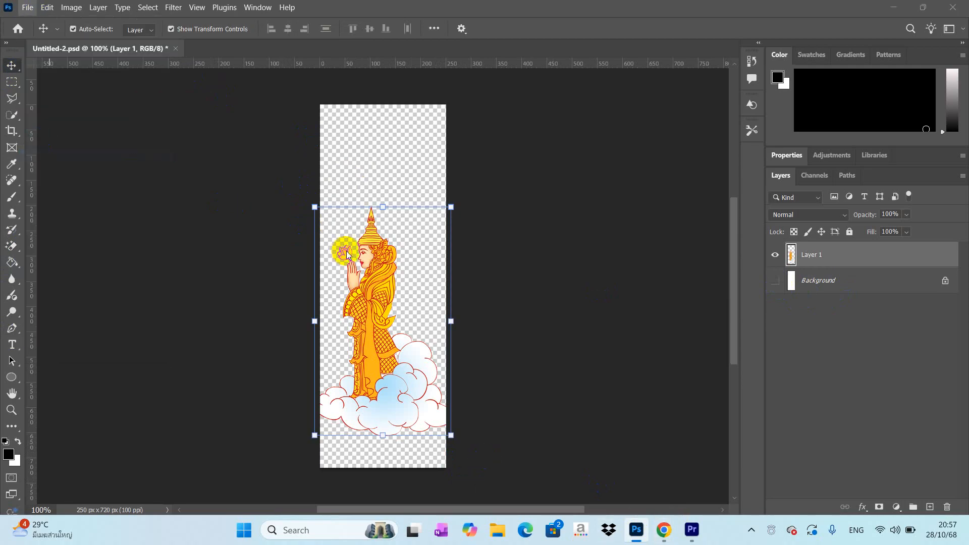
key(ctrl+shift+s)
text(gf hy)
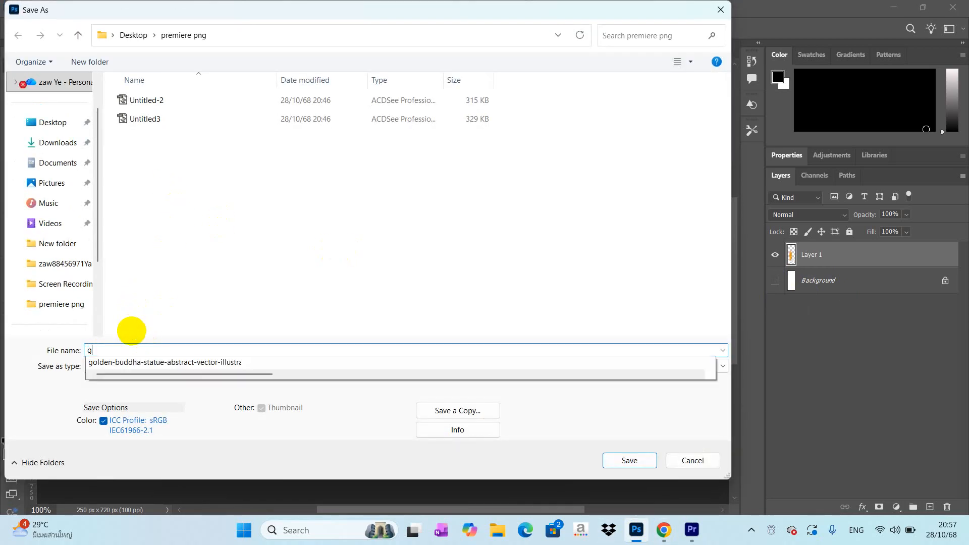
click(457, 410)
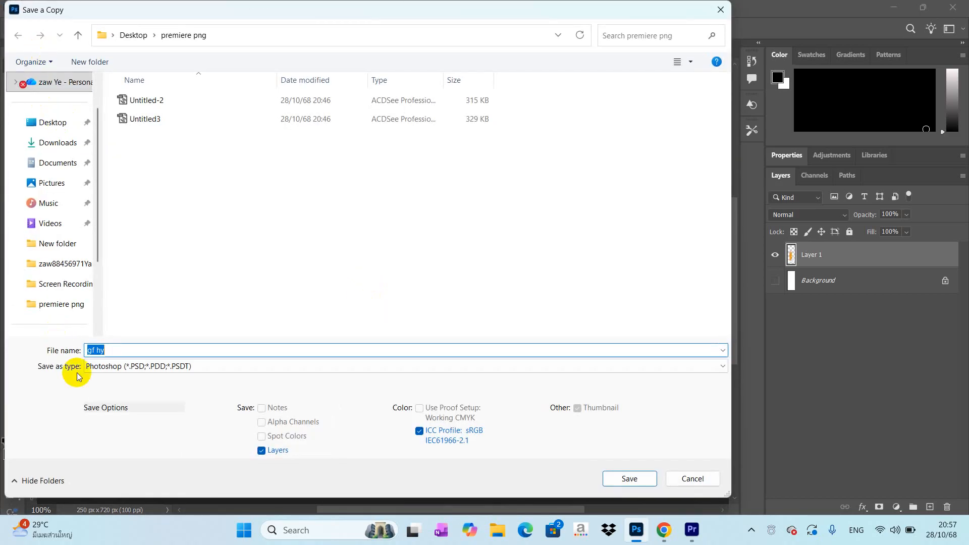
click(129, 366)
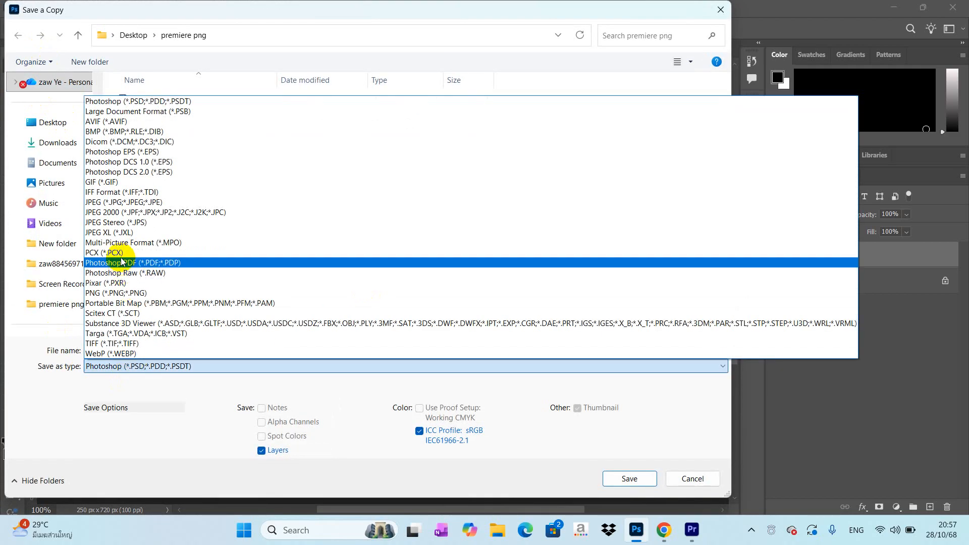
click(120, 294)
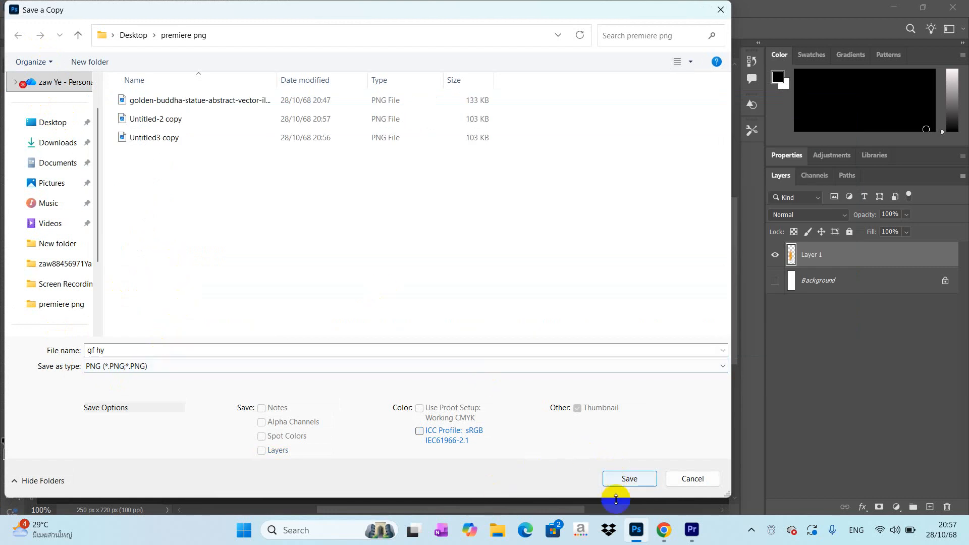
click(617, 484)
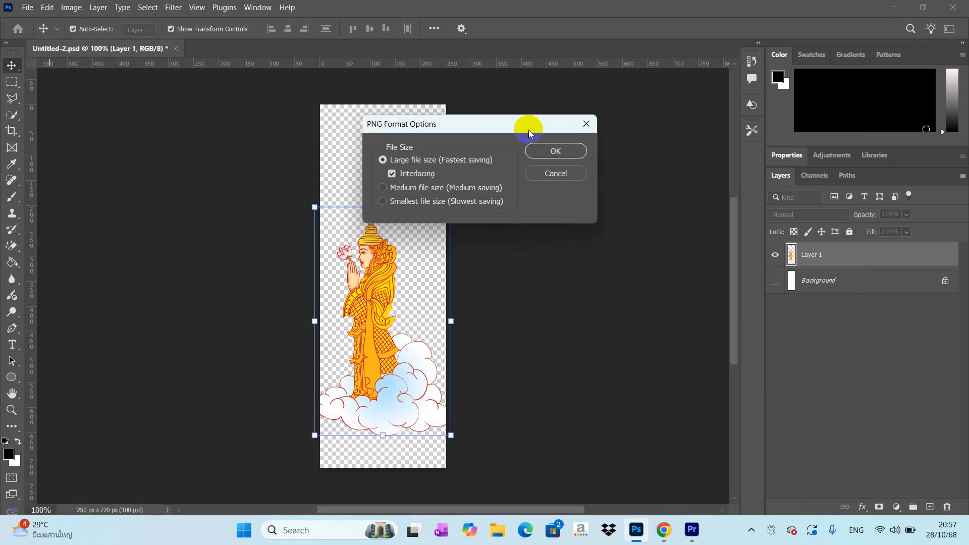
click(545, 152)
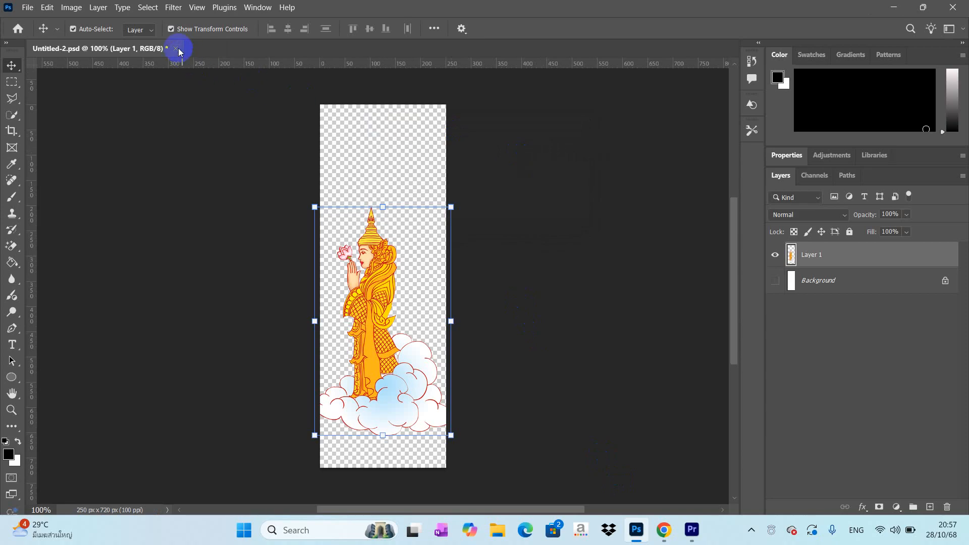
Close the Untitled-2 document and open the PNG Untitled3 copy from the premiere png folder
click(176, 48)
click(477, 209)
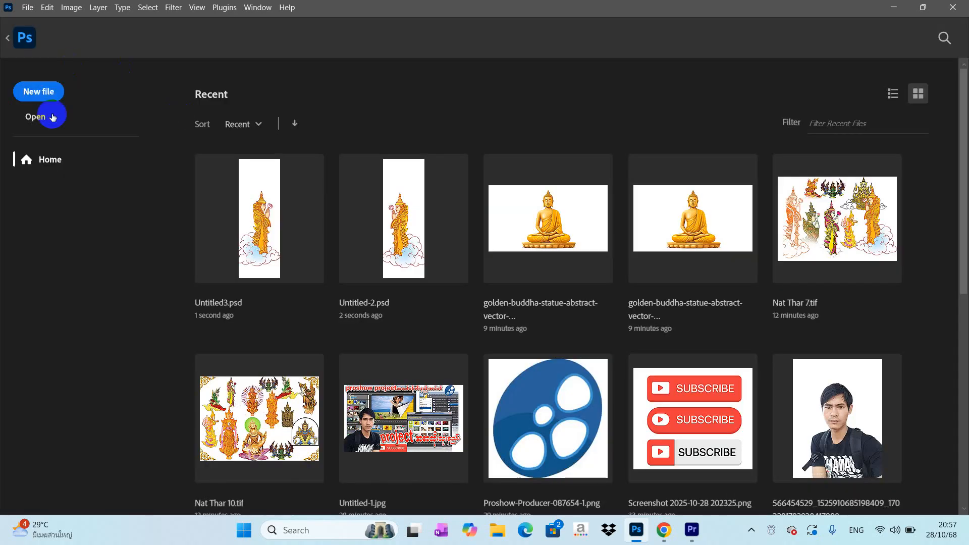
click(35, 124)
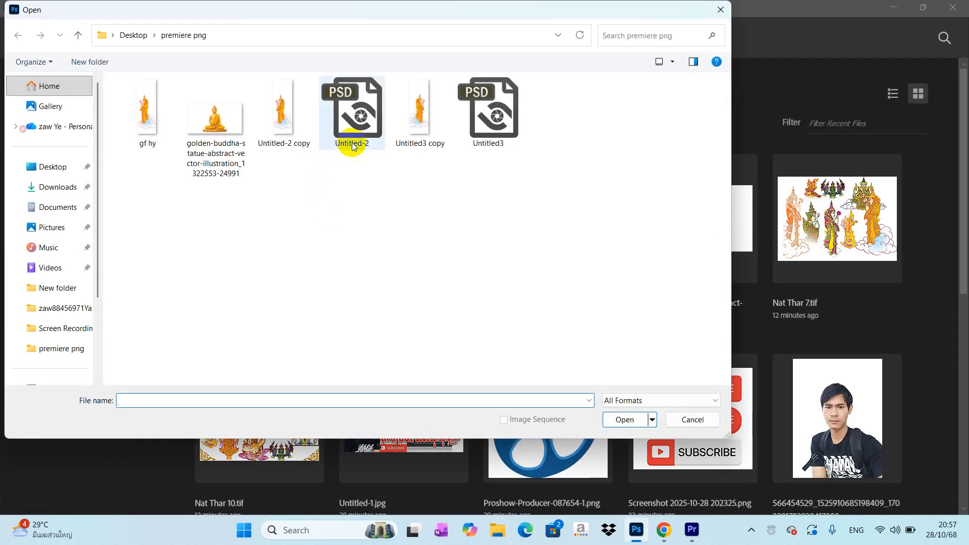
click(353, 123)
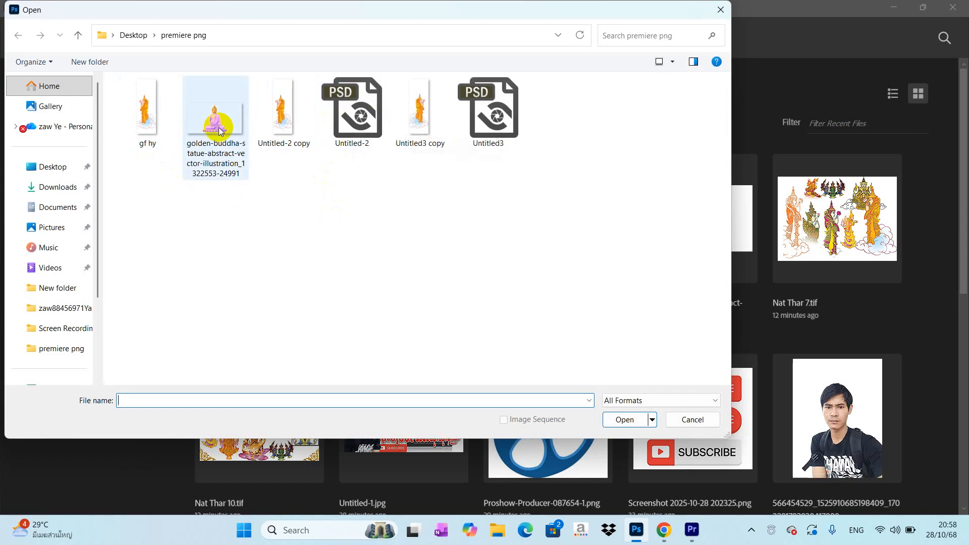
click(430, 122)
click(621, 418)
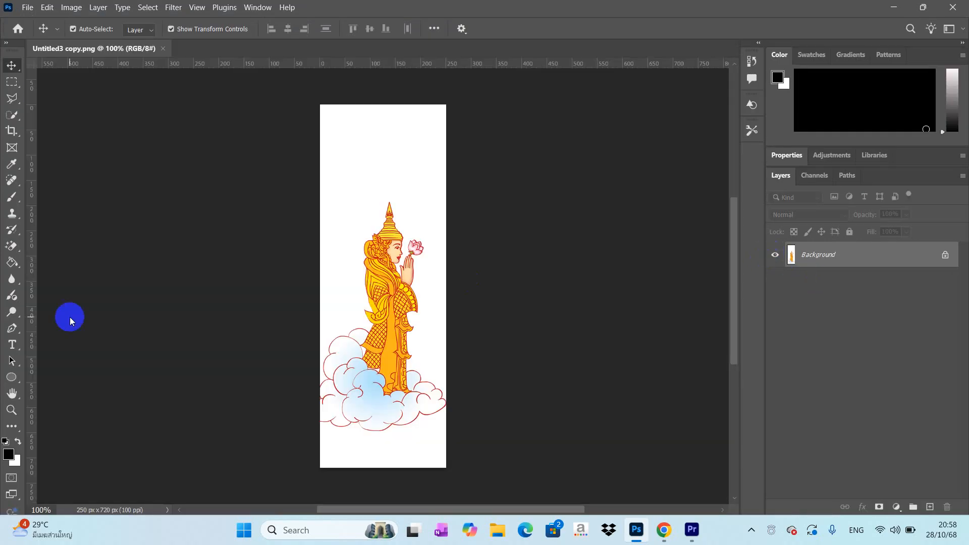
Remove the white background above and below the Untitled3 figure with the Magic Eraser
click(12, 246)
click(336, 171)
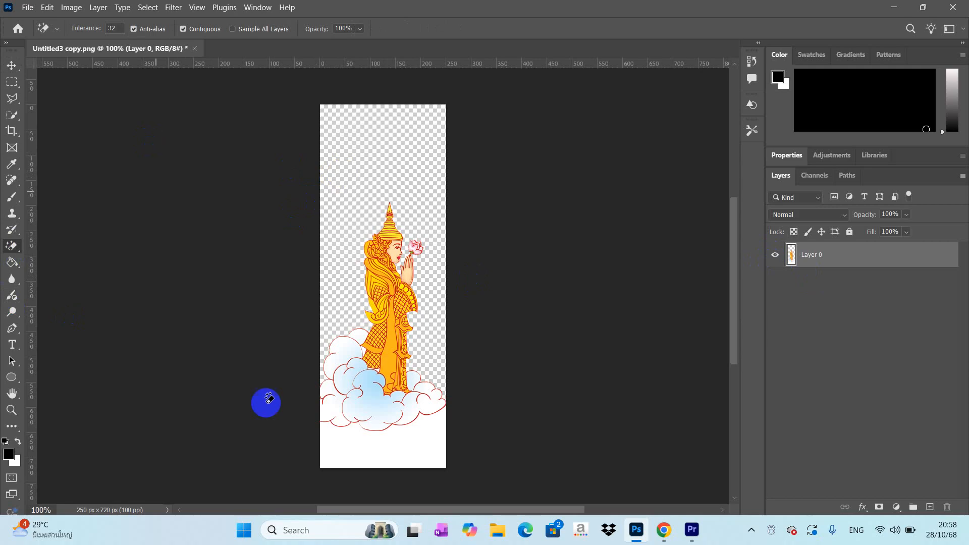
click(358, 443)
click(11, 65)
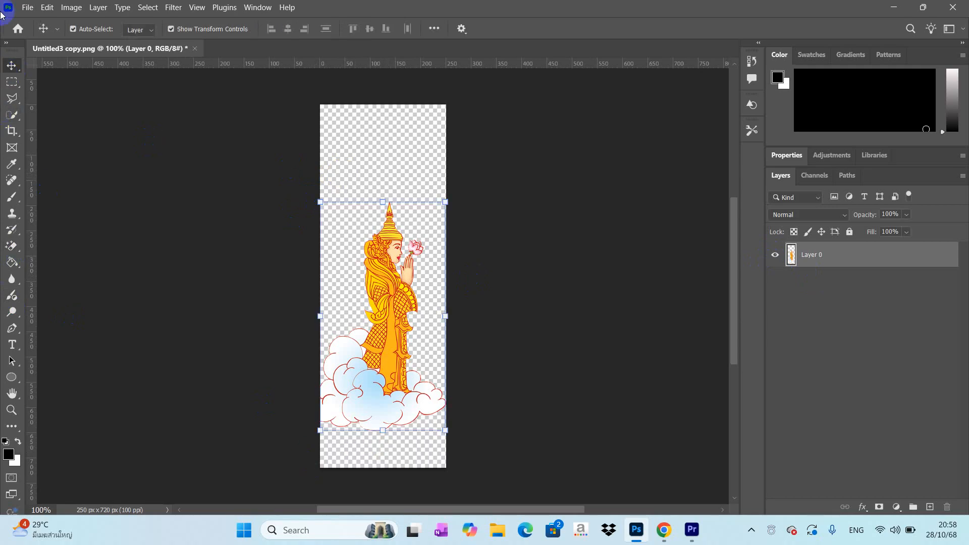
Save the background-free Untitled3 figure as the PNG "l.l.lll" with large file size and interlacing
click(24, 7)
click(65, 155)
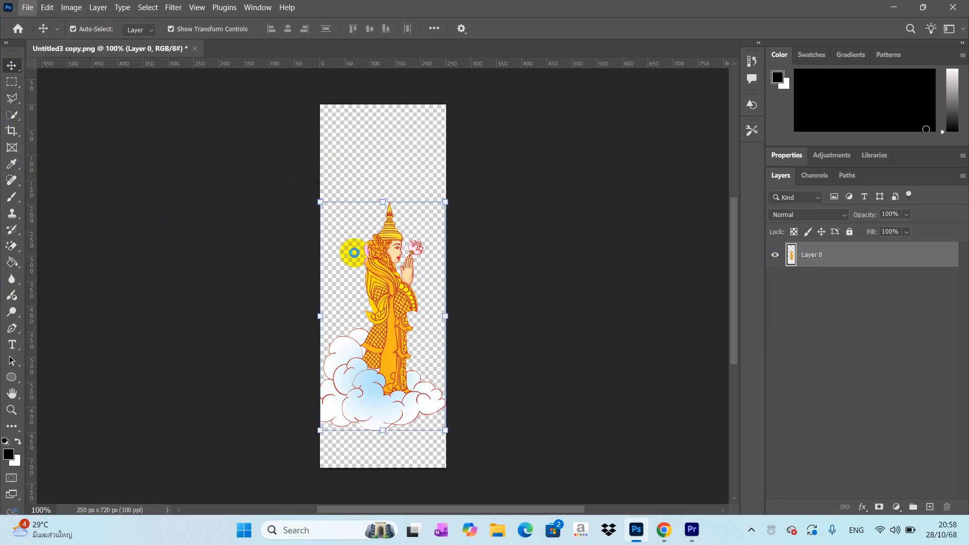
click(154, 367)
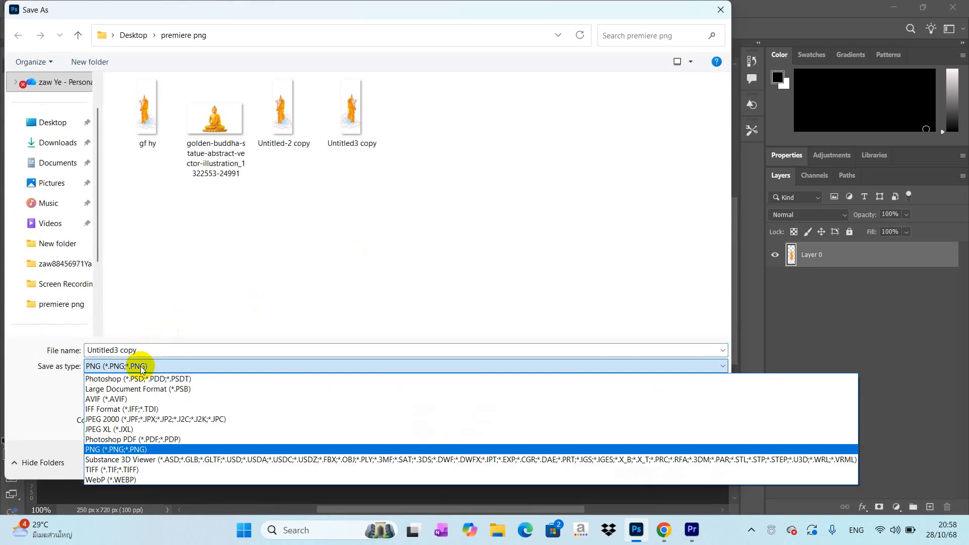
click(151, 348)
click(158, 350)
text(l.l.lll)
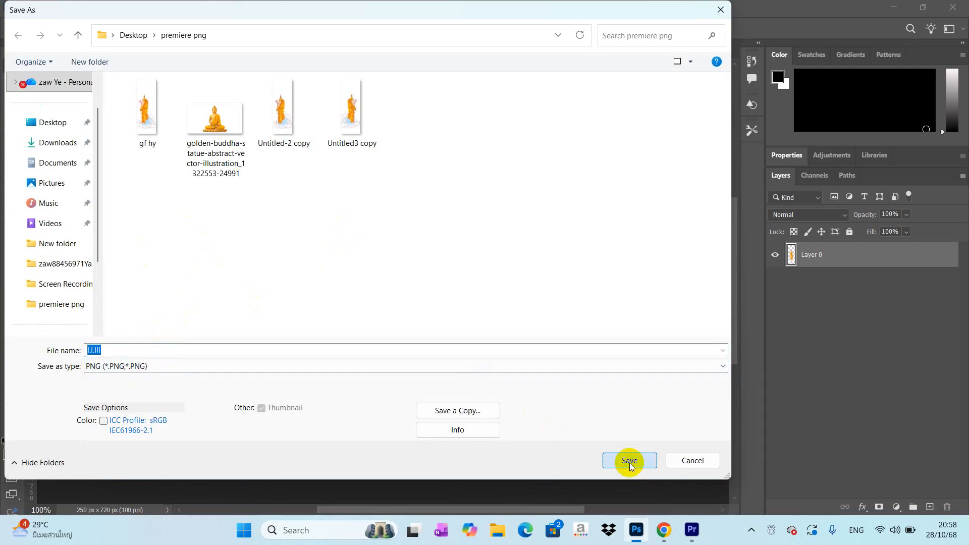
click(629, 461)
click(558, 142)
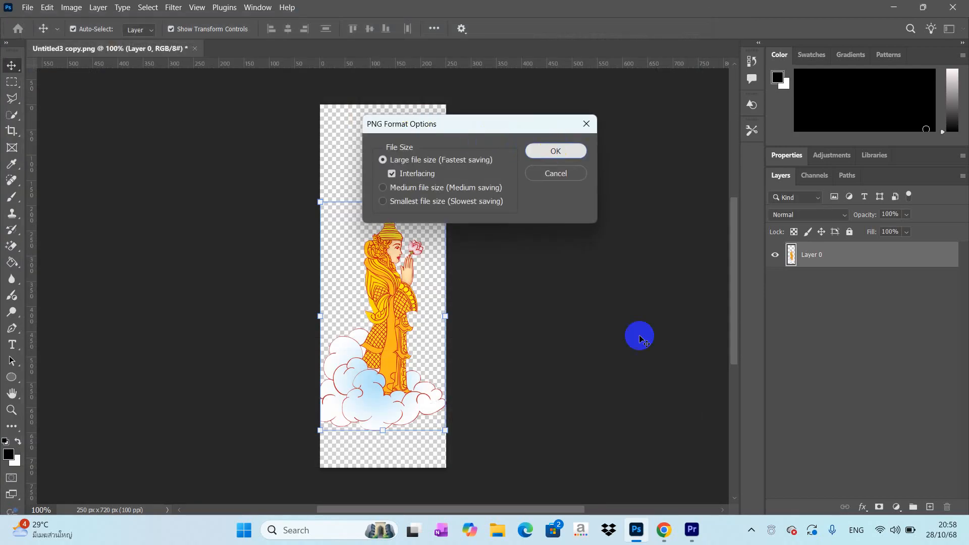
Switch to Premiere Pro and delete Untitled-2 copy.png and Untitled3 copy.png from the project
click(692, 541)
click(126, 272)
ctrl+click(40, 275)
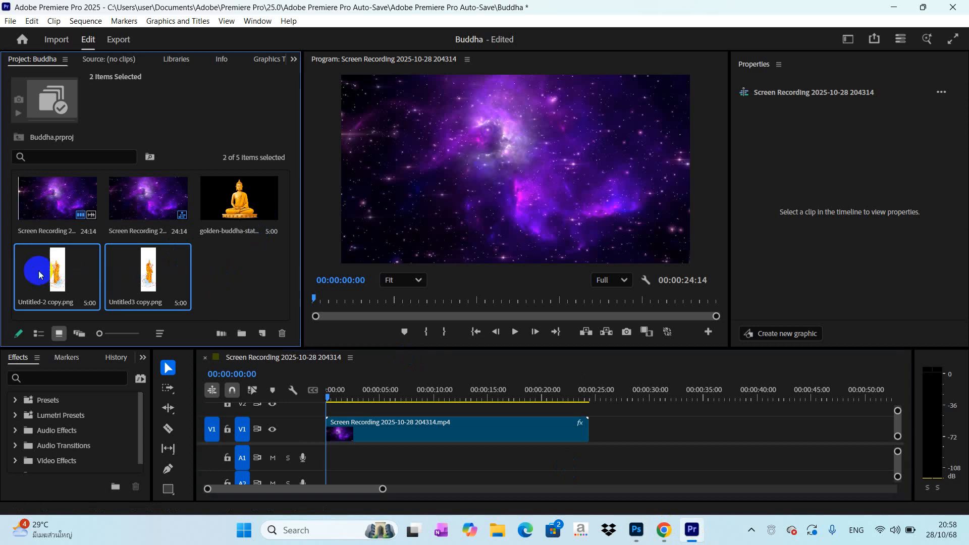
key(Delete)
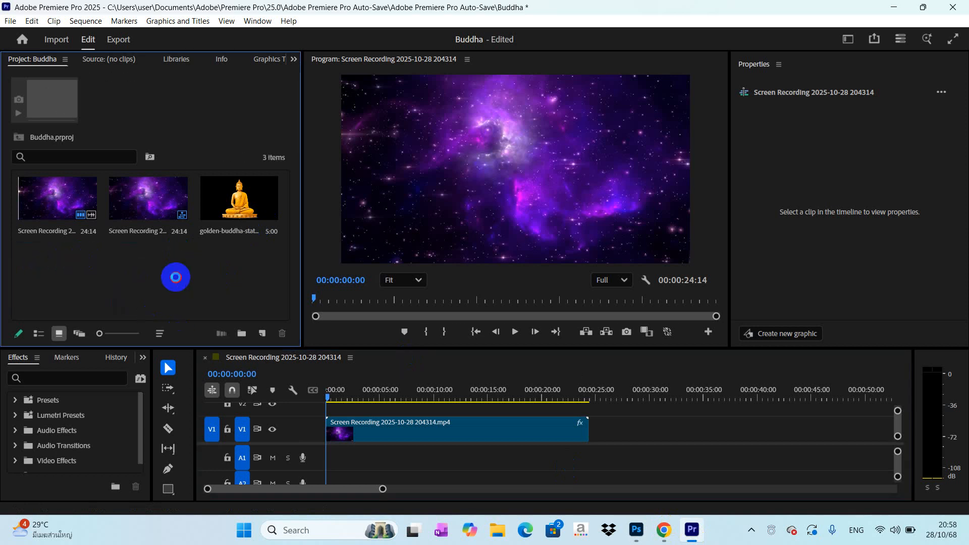
Import the transparent PNG files gf hy and l.l.lll from the premiere png folder into the project
double_click(190, 266)
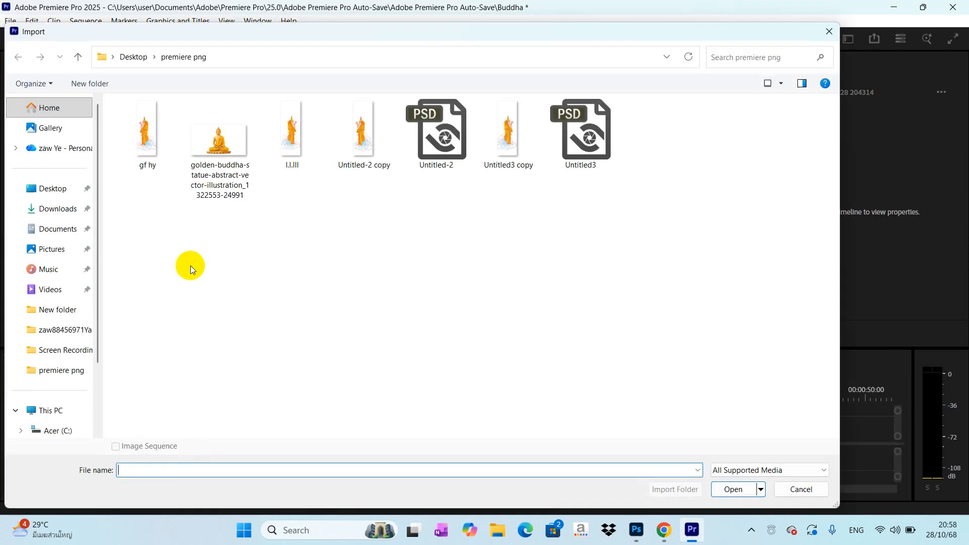
click(277, 140)
ctrl+click(145, 151)
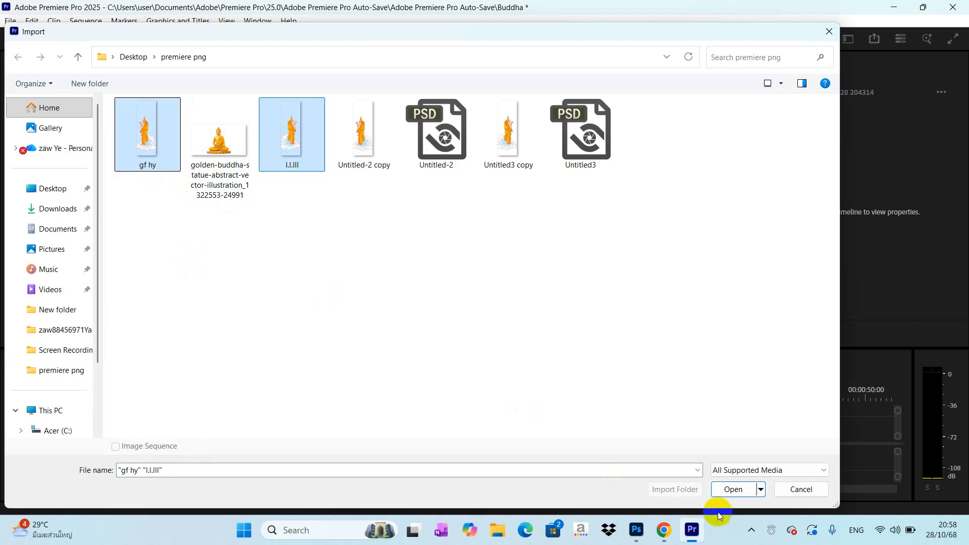
click(720, 487)
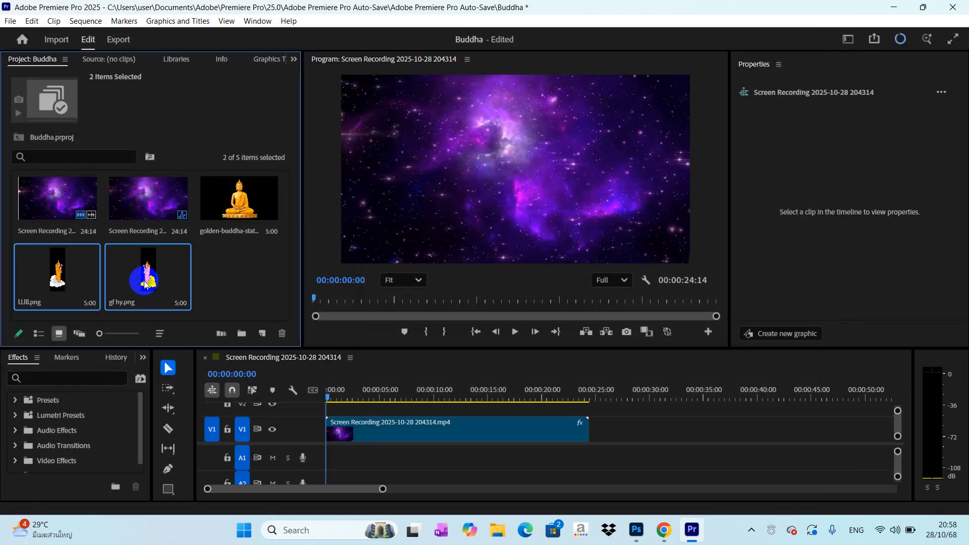
Place the golden Buddha image on V2 above the nebula clip and stretch it from the sequence start to about 17 seconds
drag(136, 273, 878, 430)
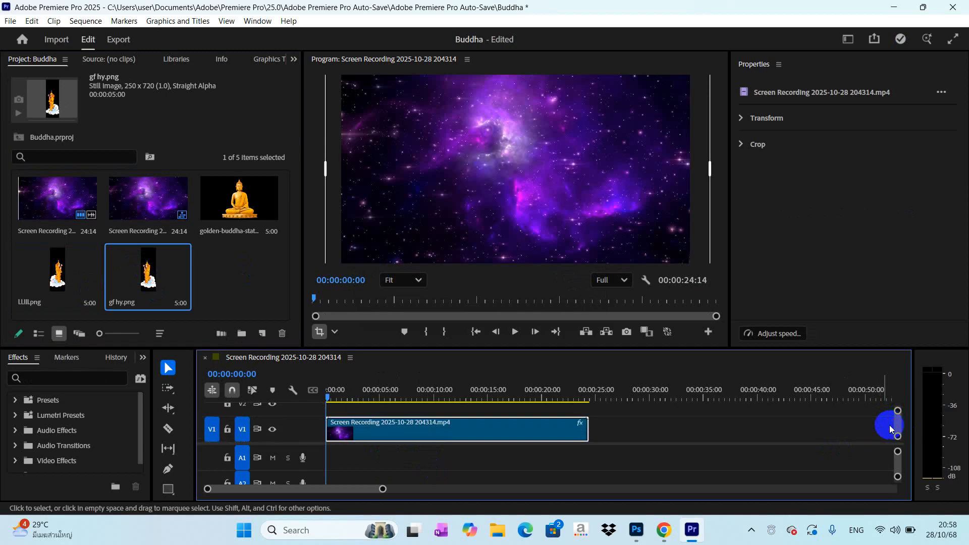
drag(253, 199, 361, 402)
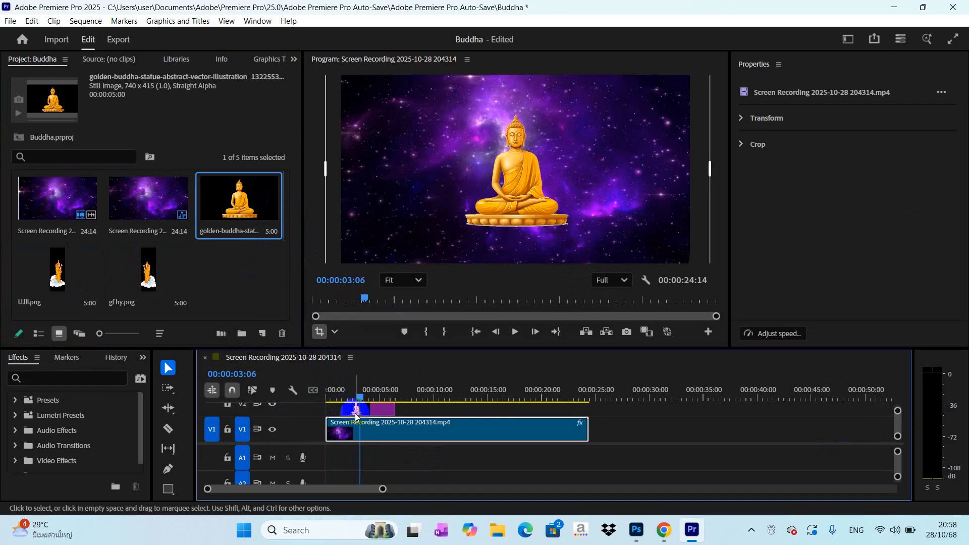
drag(359, 400, 515, 410)
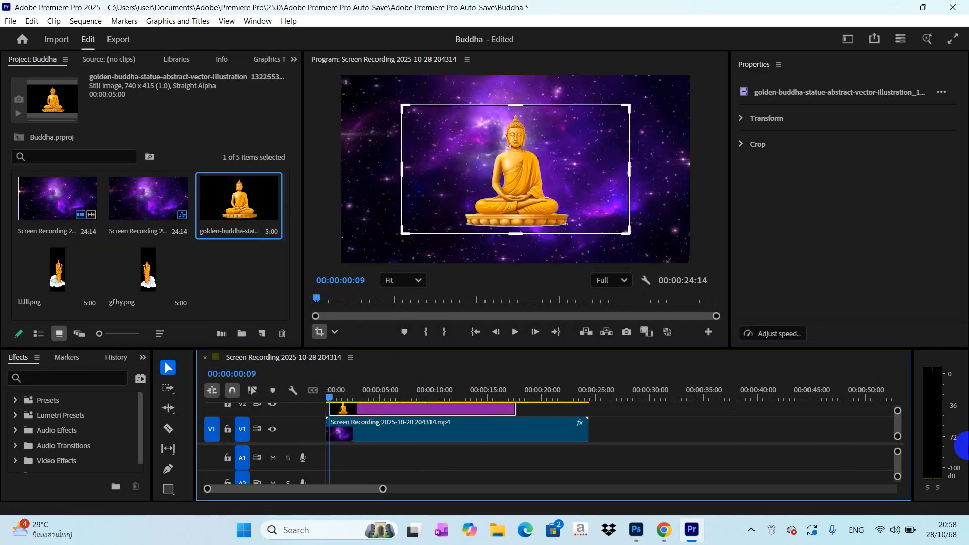
drag(898, 427, 897, 429)
mouse_move(329, 410)
mouse_down()
mouse_move(326, 419)
mouse_move(329, 406)
mouse_move(313, 407)
mouse_move(329, 410)
mouse_up()
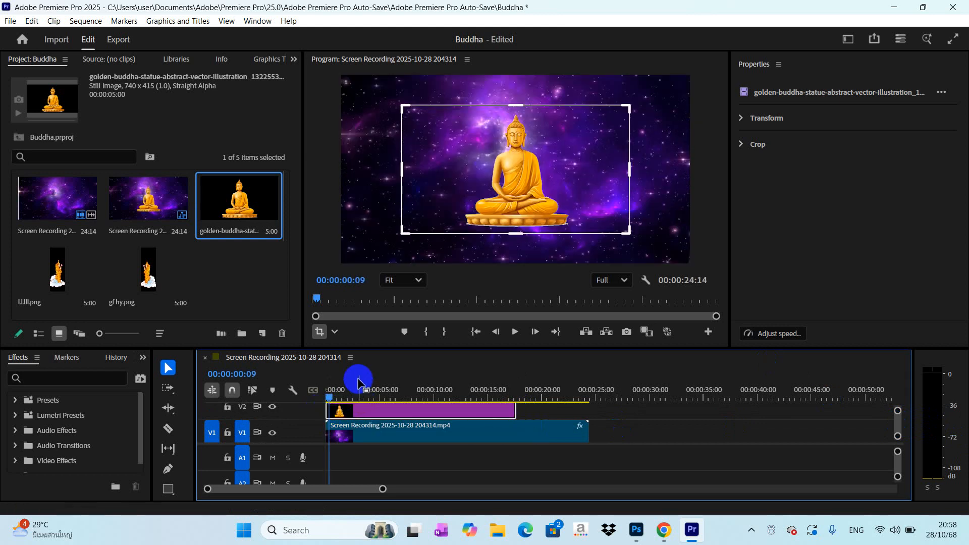
click(634, 104)
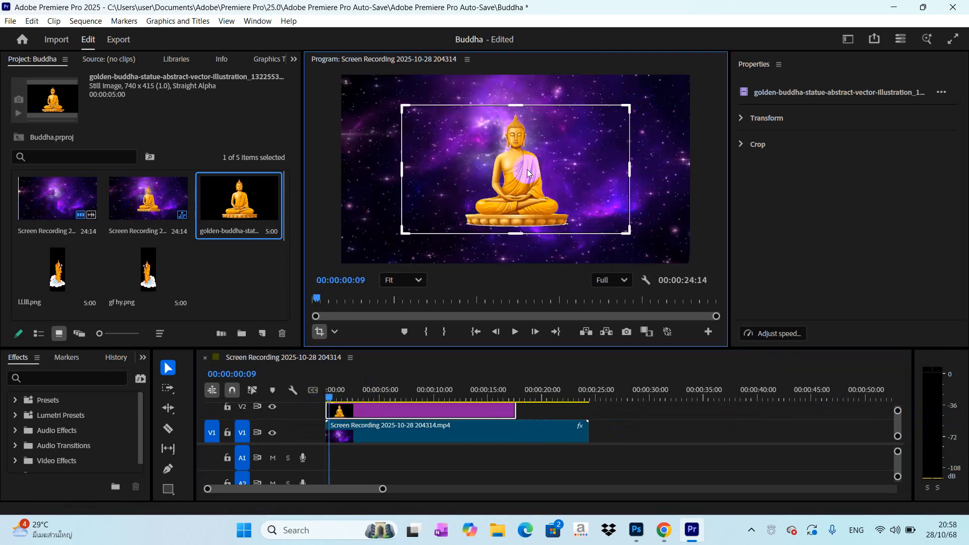
drag(523, 200, 393, 351)
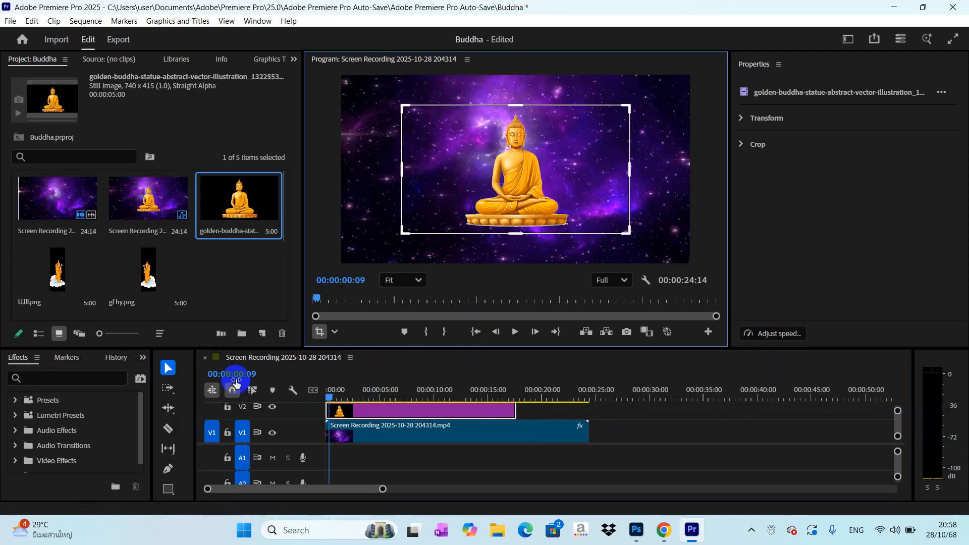
drag(236, 382, 412, 218)
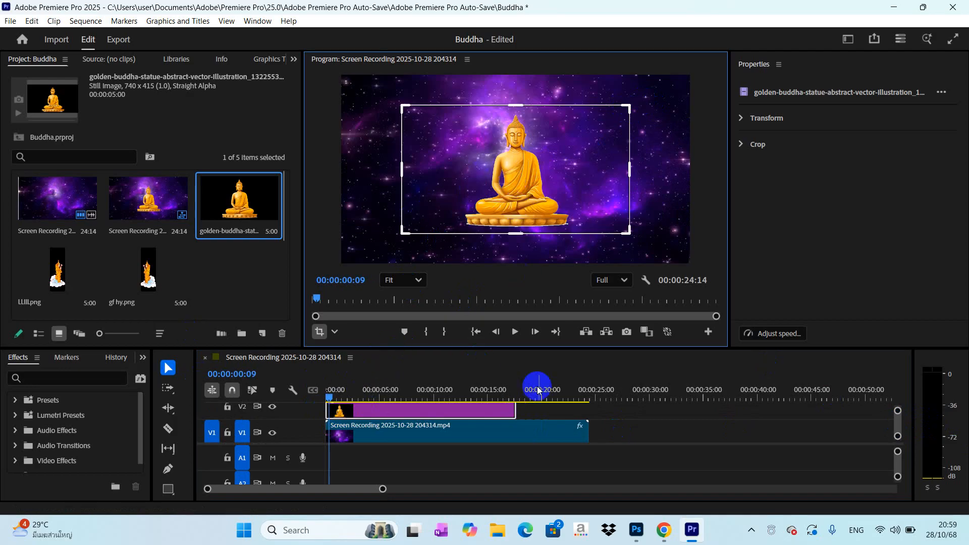
click(640, 420)
click(402, 409)
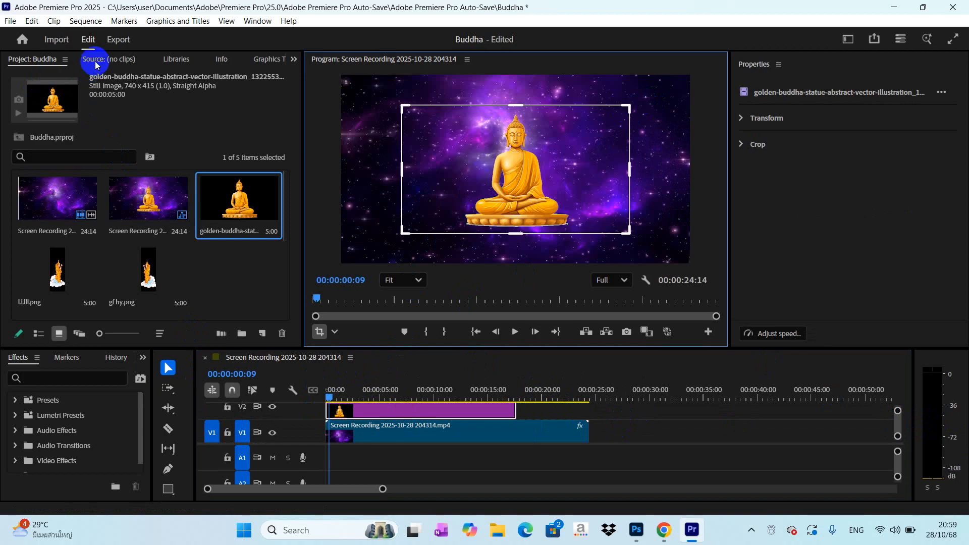
Show the Effect Controls for the golden Buddha clip on V2
click(128, 60)
click(179, 59)
click(231, 60)
click(273, 60)
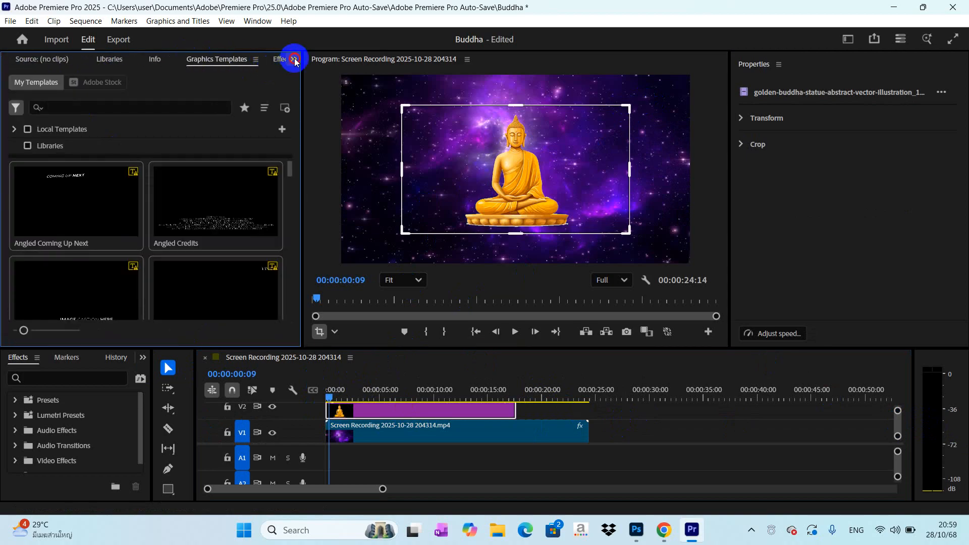
click(294, 59)
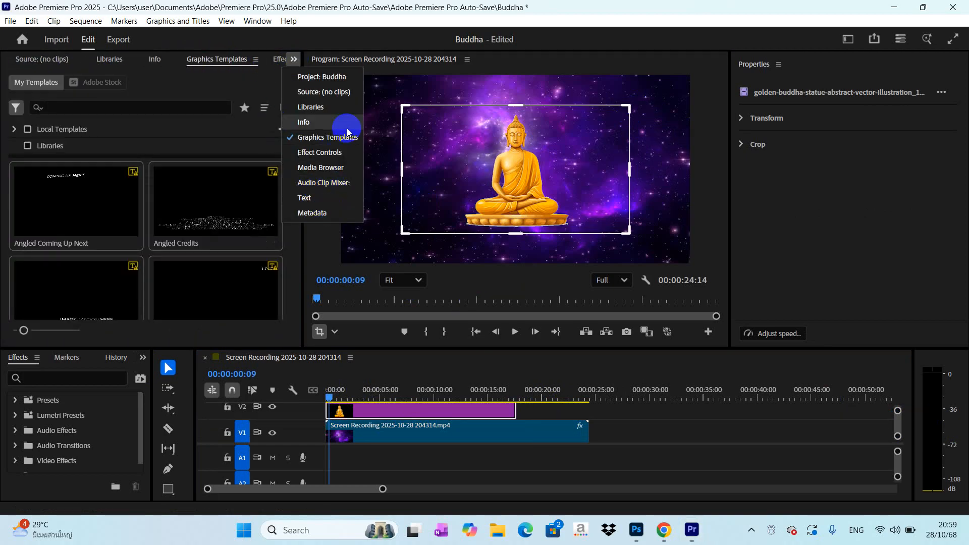
click(320, 152)
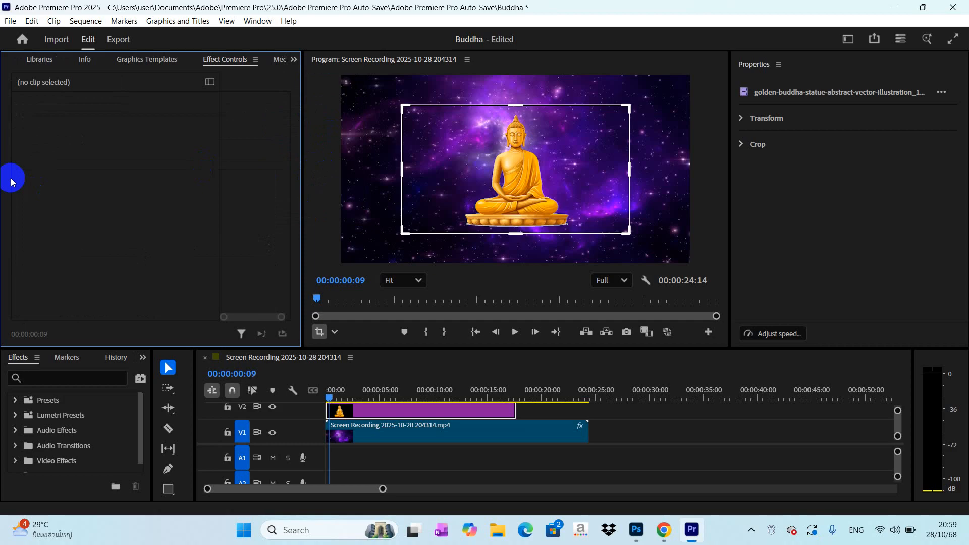
click(373, 410)
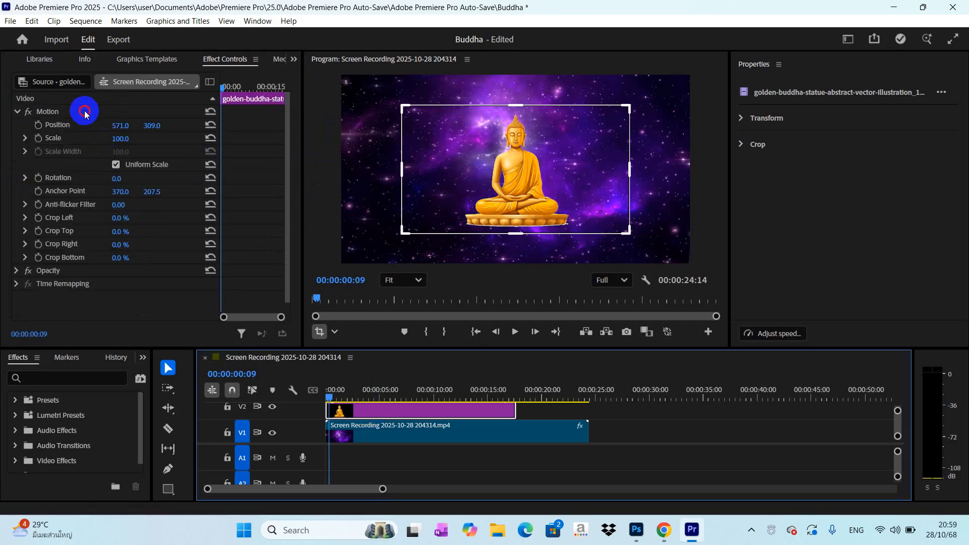
Move the Buddha lower in the frame to position 554.5, 354.5, undoing any further shift
click(83, 110)
drag(510, 201, 506, 216)
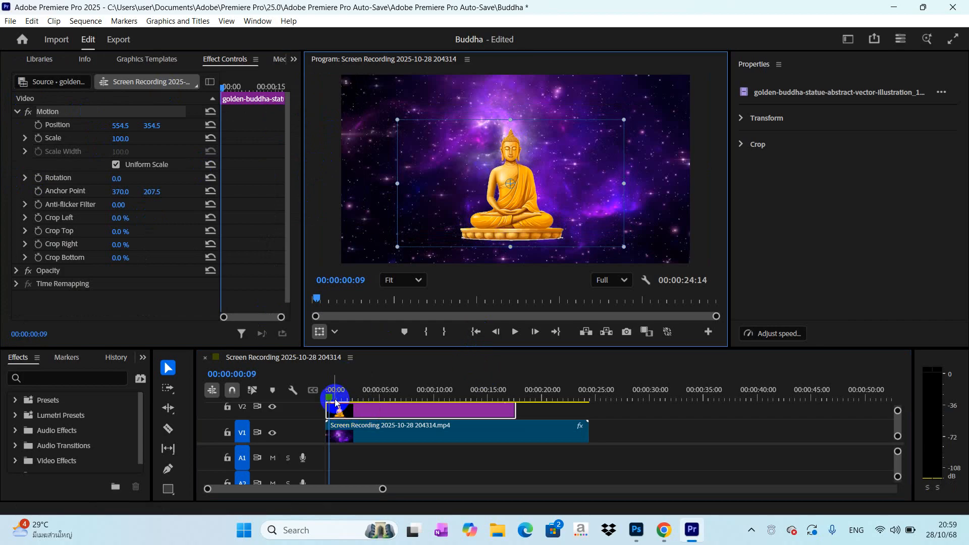
drag(485, 232, 505, 211)
key(ctrl+z)
Enable Position keyframing for the Buddha clip at 00:00:00:09 and set its vertical position to -203.5, above the frame
click(145, 141)
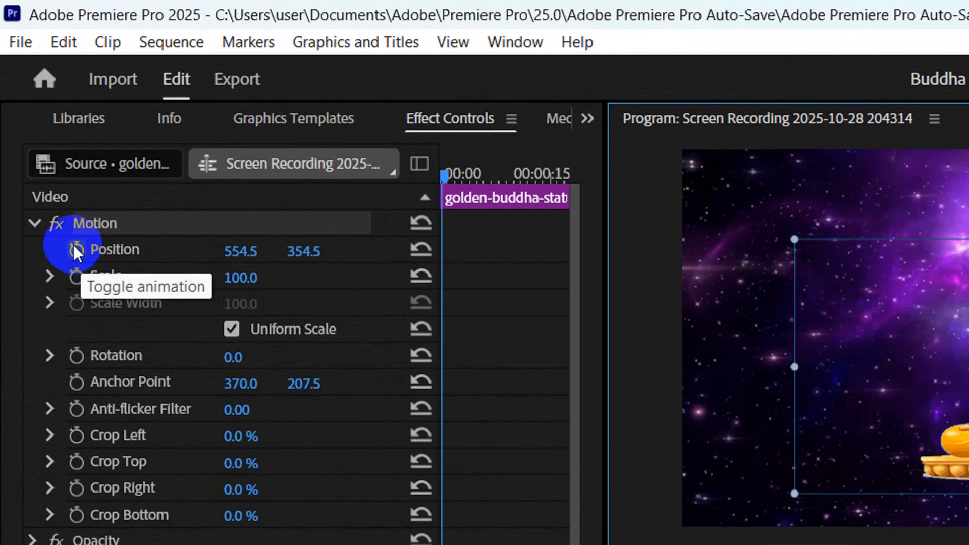
click(75, 247)
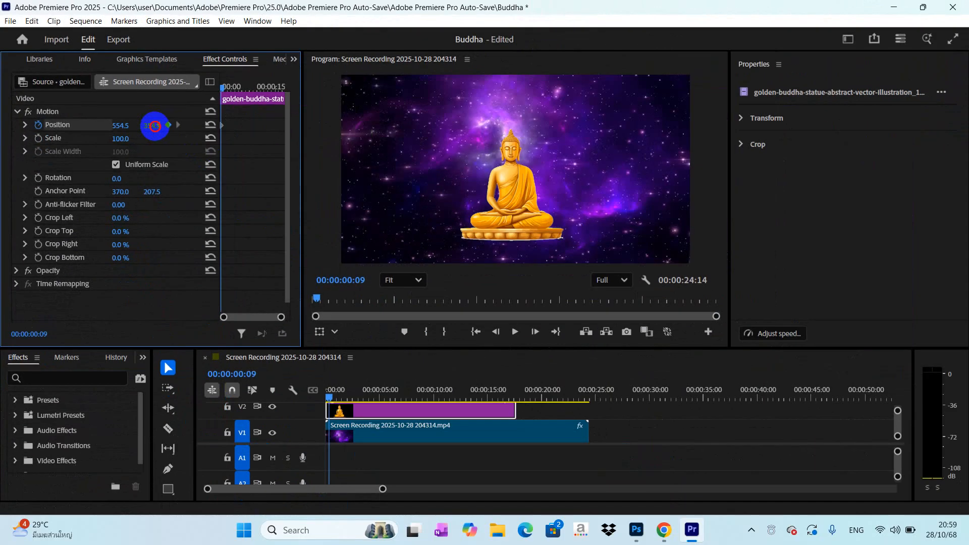
drag(155, 126, 115, 126)
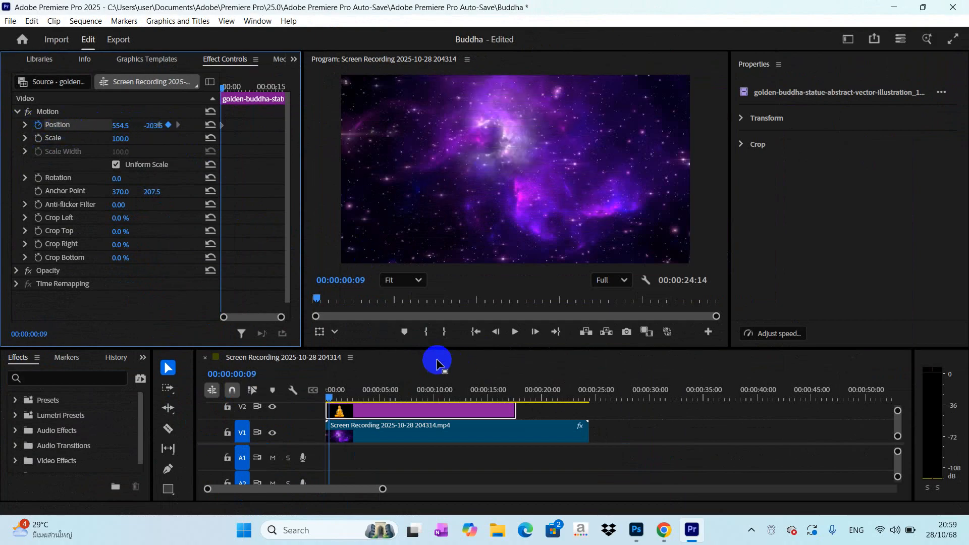
Add a Position keyframe with vertical value 362.5 at 00:00:10:02 and play back the Buddha's descent from the start
click(514, 332)
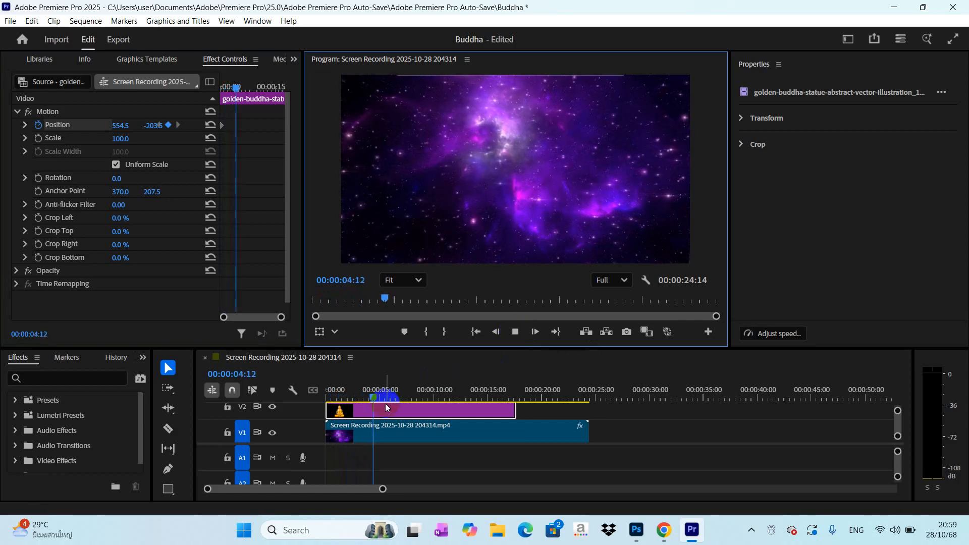
drag(390, 396, 436, 400)
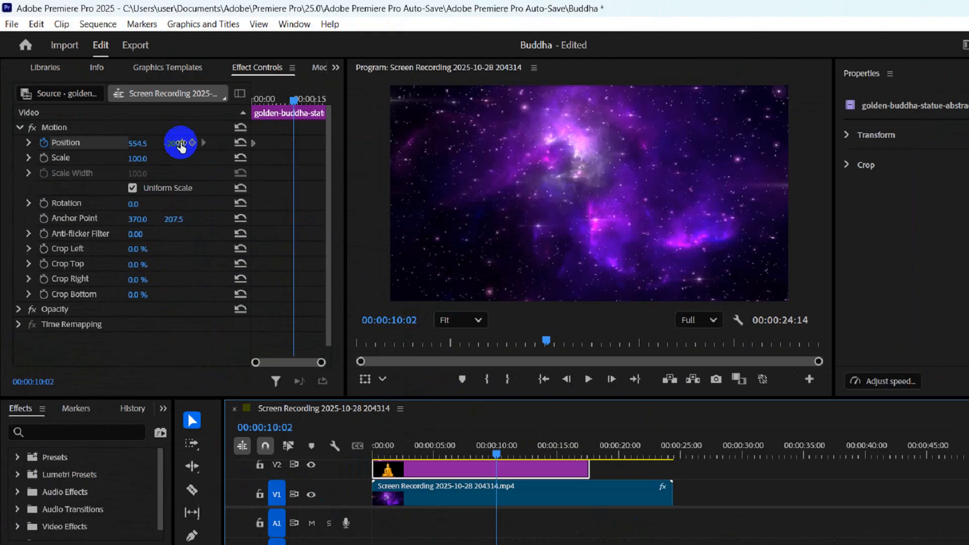
click(158, 125)
drag(170, 124, 584, 203)
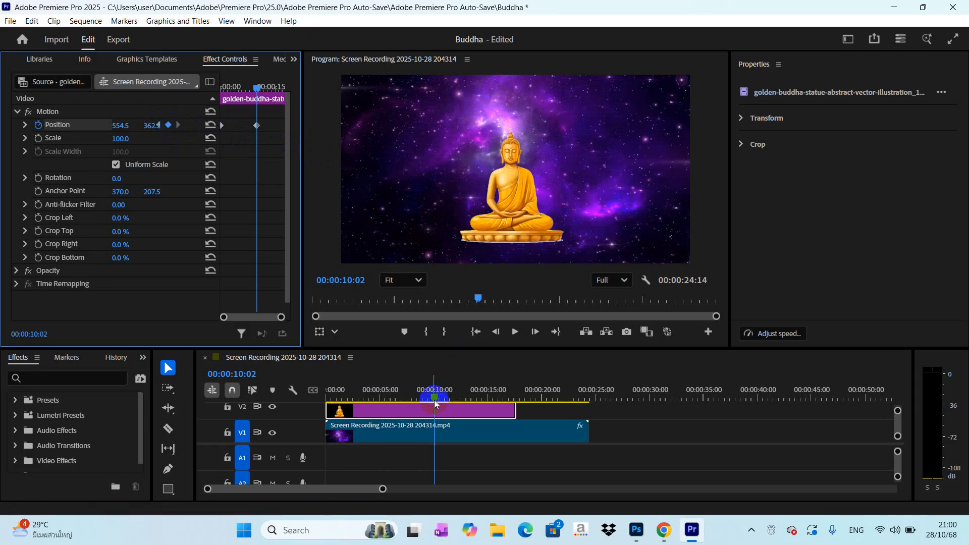
drag(436, 403, 115, 378)
click(514, 331)
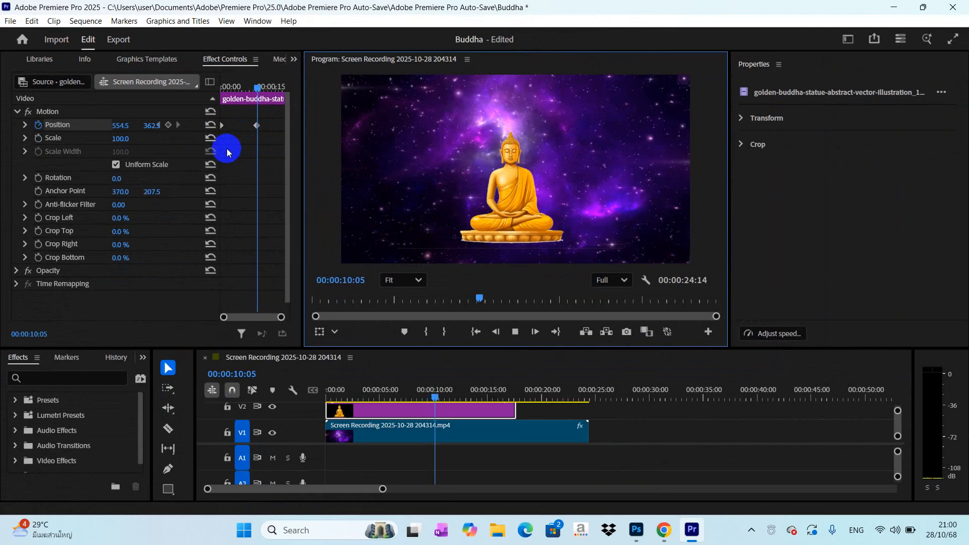
Stop the playback and return the playhead to the start of the sequence
click(515, 332)
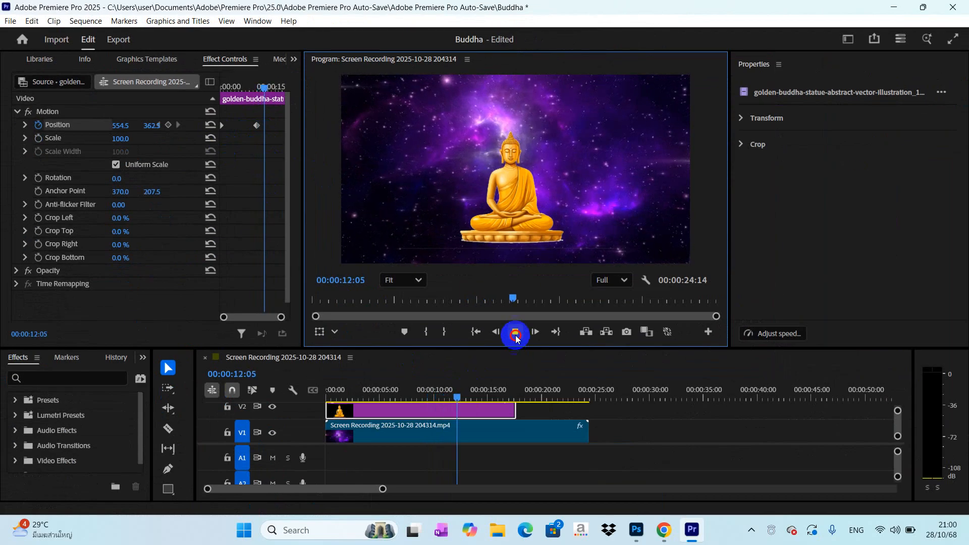
click(195, 394)
key(Home)
Place the deity image LLlll.png on V3 at the sequence start and extend it to the end of the golden Buddha clip
click(897, 411)
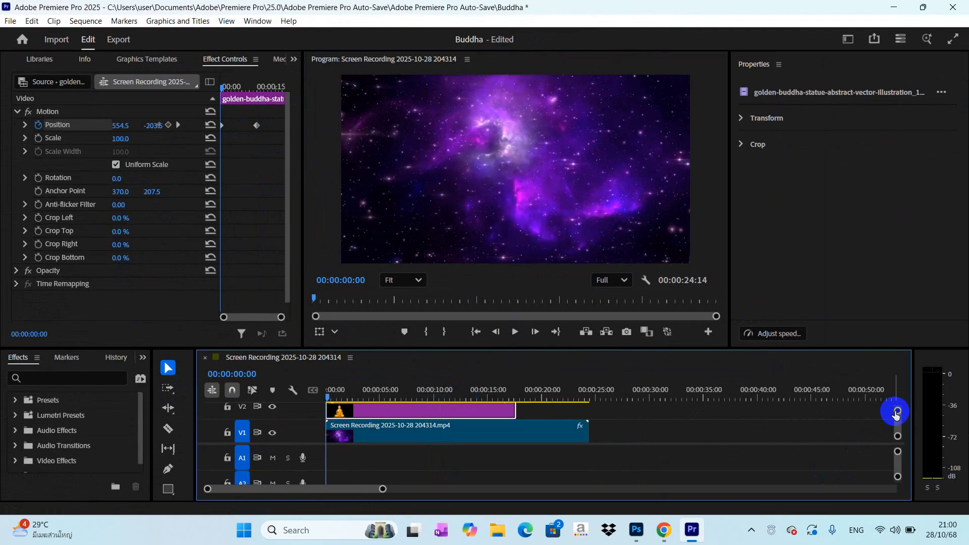
drag(897, 411, 898, 409)
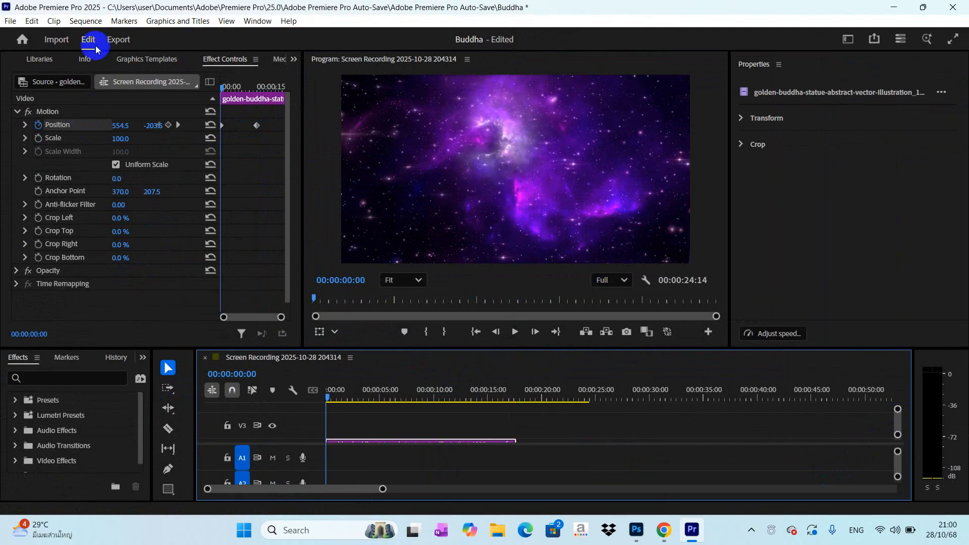
click(294, 60)
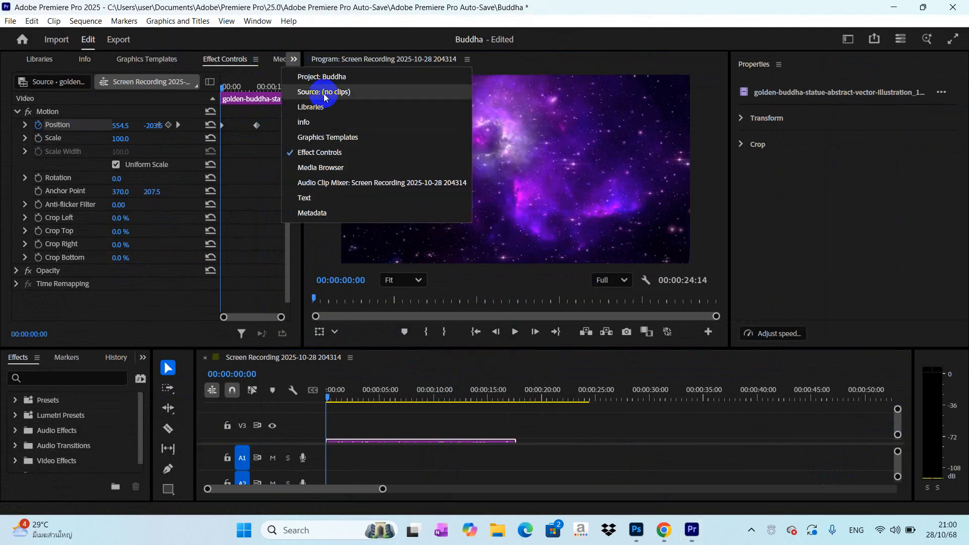
click(331, 77)
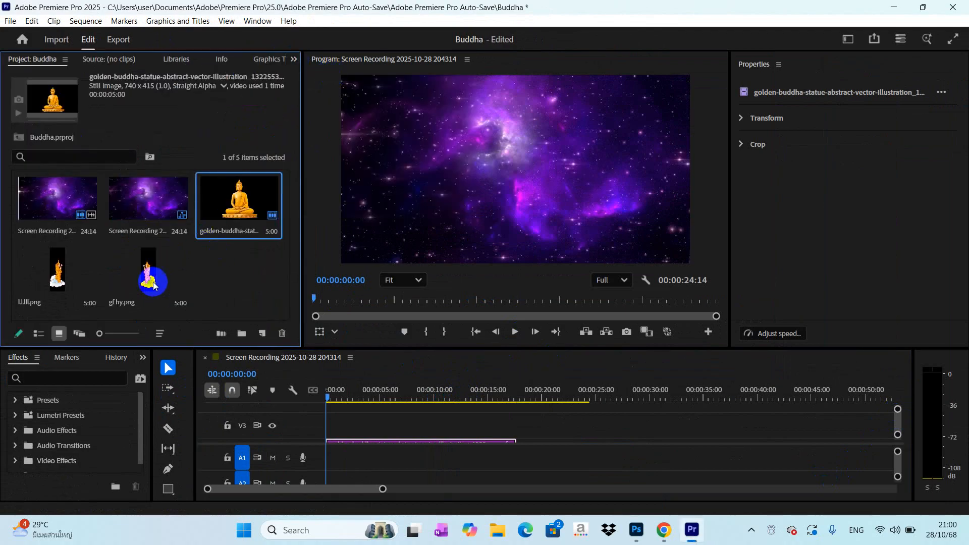
drag(61, 278, 325, 423)
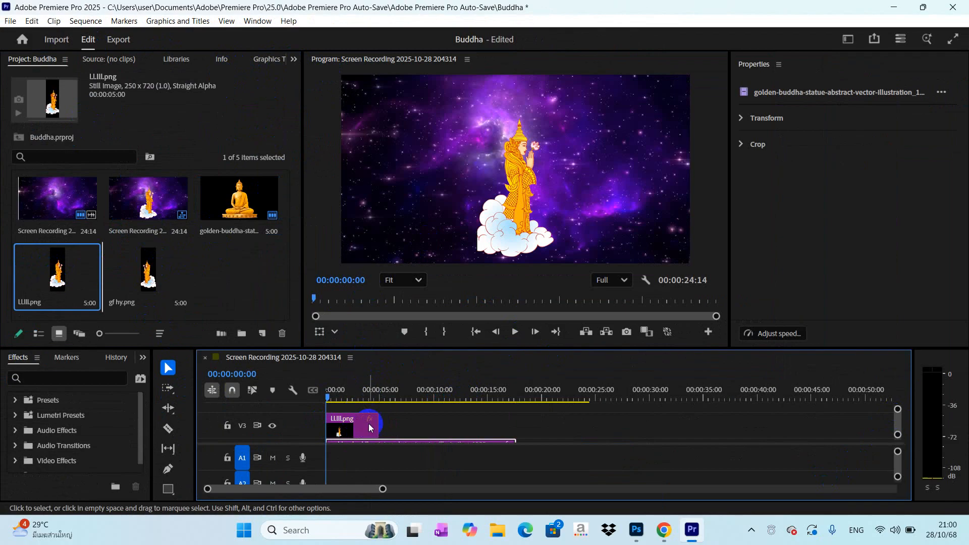
drag(375, 420, 514, 418)
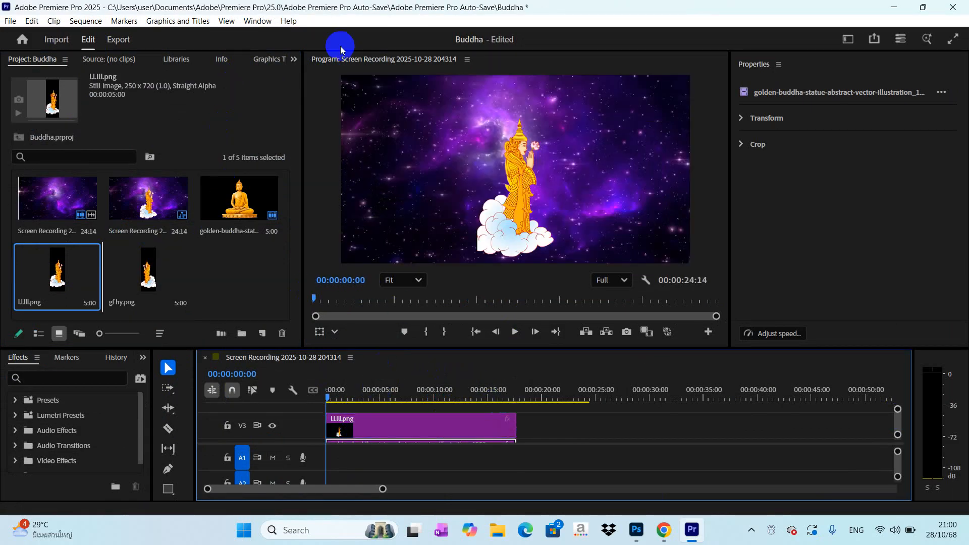
Scale the V3 deity to about 65.3 and move it to the left of the Buddha, at about 228.2, 410.3
click(294, 59)
click(344, 150)
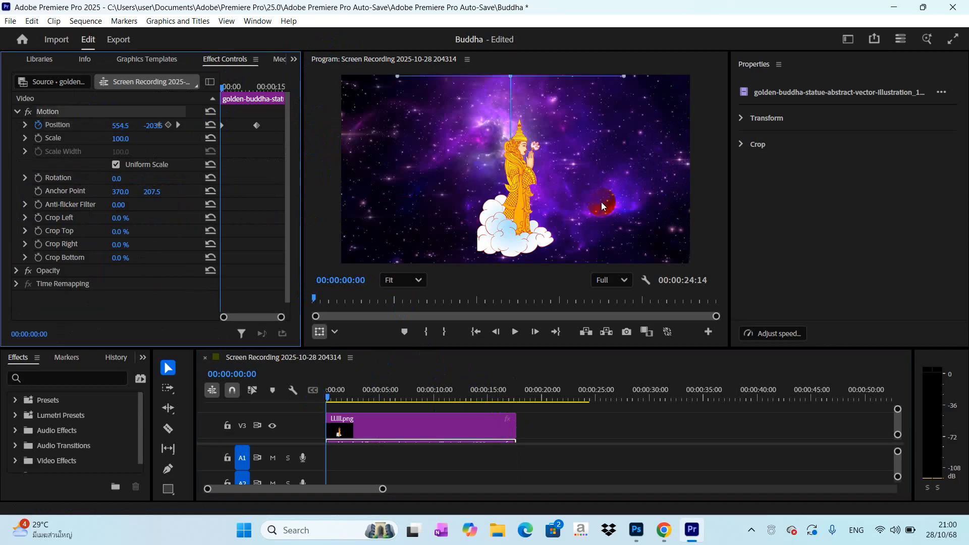
click(464, 426)
drag(516, 208, 394, 221)
drag(429, 174, 376, 219)
drag(329, 402, 442, 386)
drag(367, 216, 413, 221)
drag(442, 401, 256, 396)
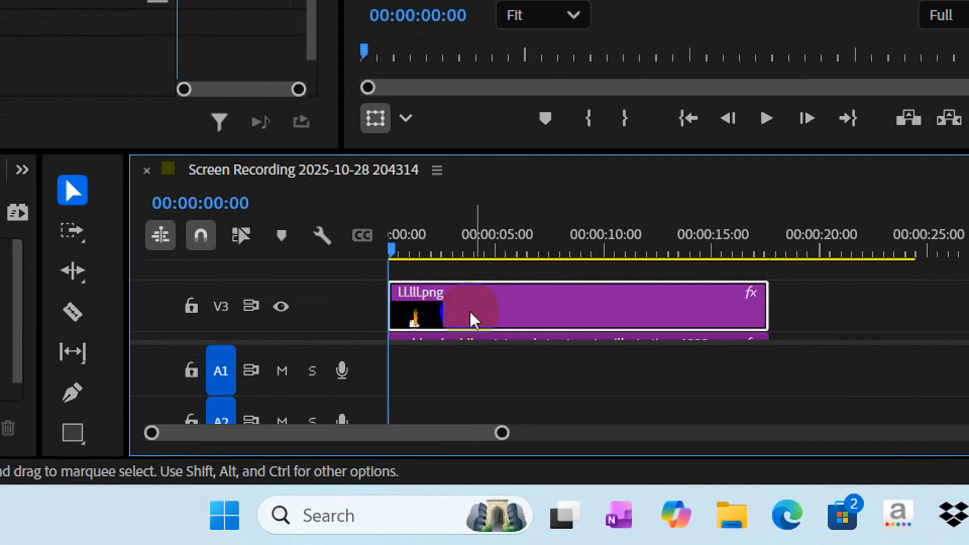
Enable Position keyframing for the V3 deity at 00:00:00:00 and set its horizontal position to -129.8, outside the frame
click(371, 431)
click(114, 166)
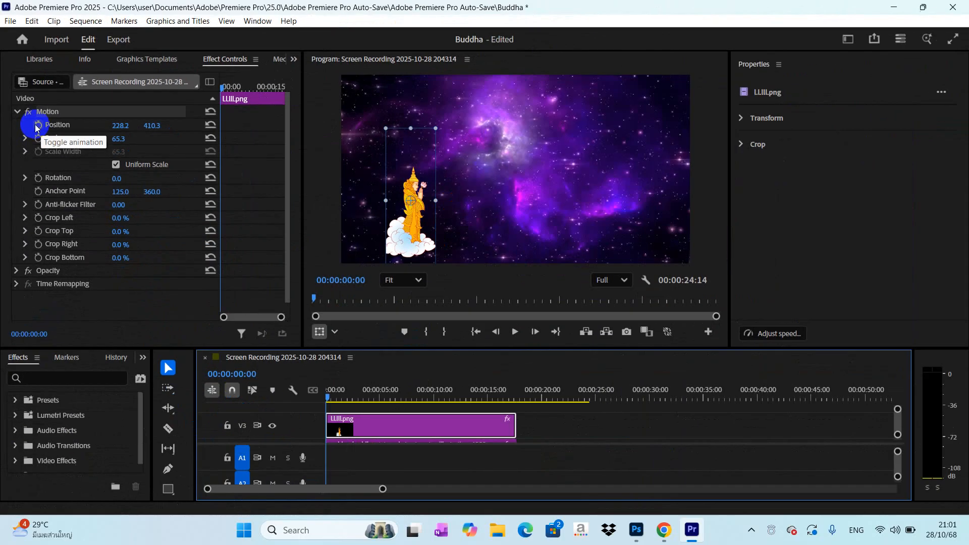
click(36, 126)
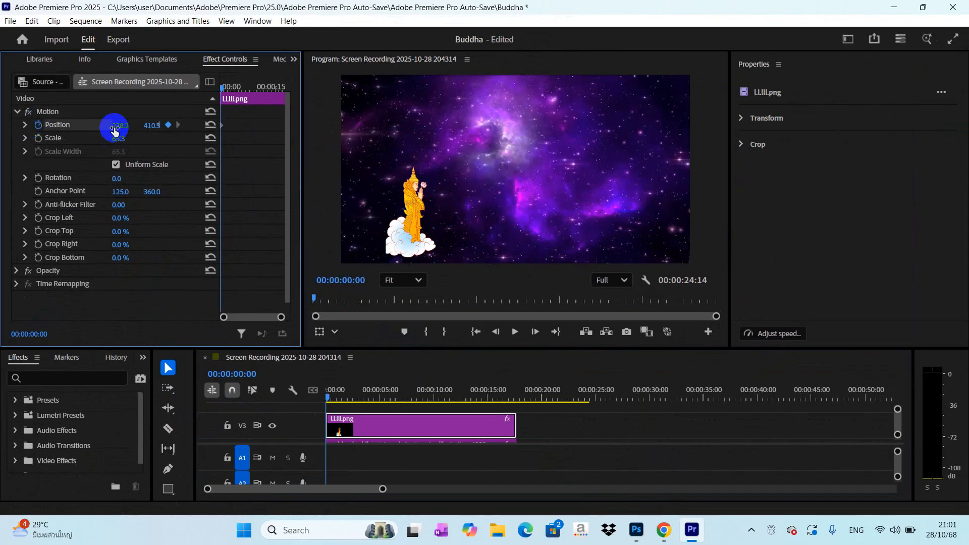
drag(136, 127, 49, 132)
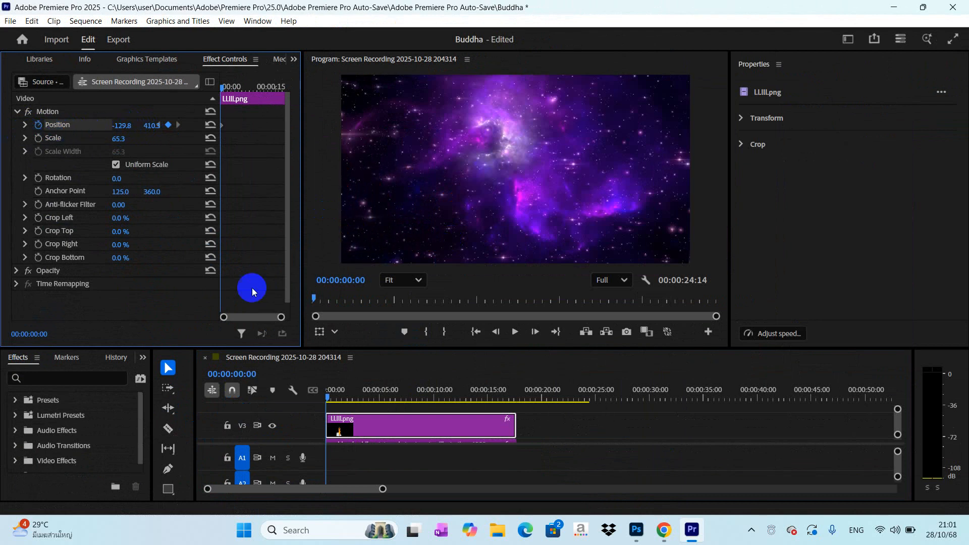
Add a Position keyframe with horizontal value 253.2 at 00:00:10:02 and play back the V3 deity's entrance from the start
drag(329, 398, 438, 405)
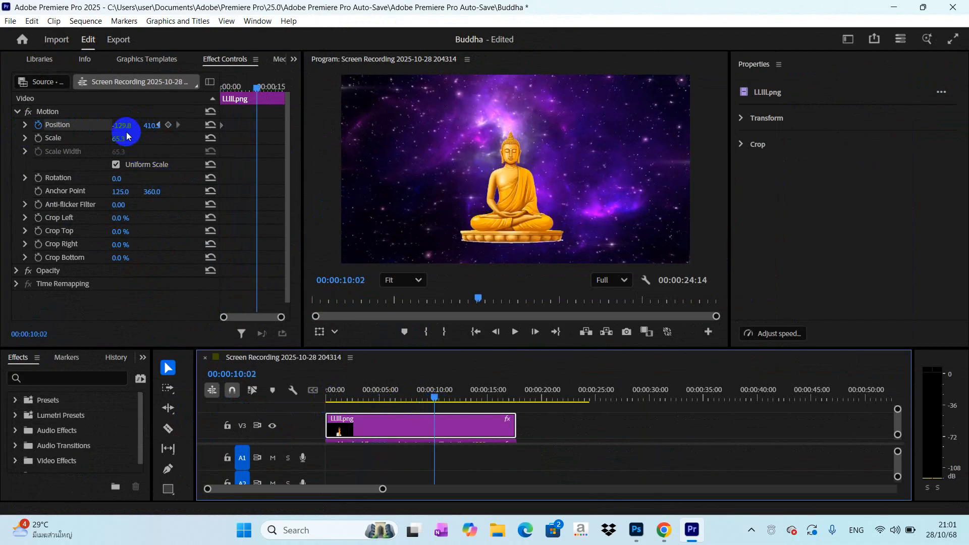
drag(127, 133, 393, 174)
click(126, 180)
drag(437, 394, 216, 389)
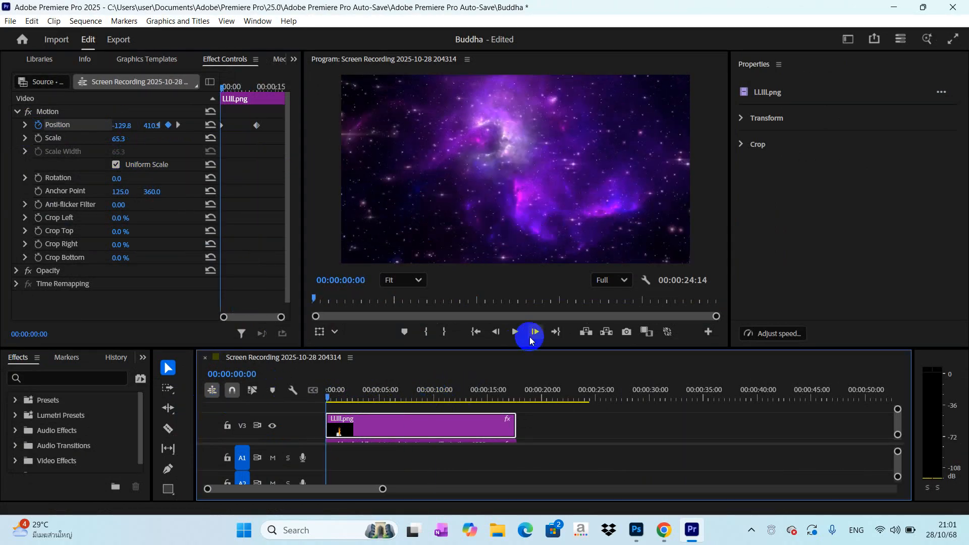
click(515, 333)
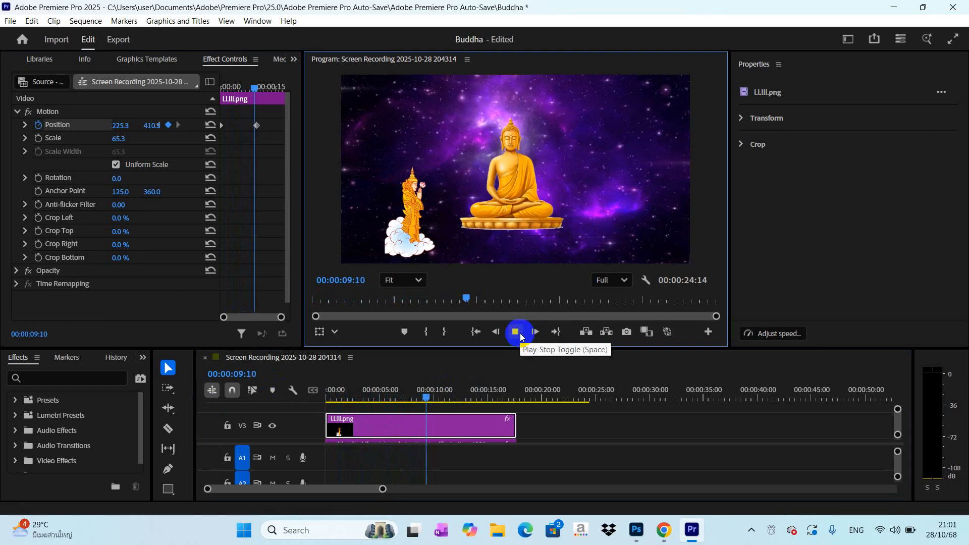
click(518, 334)
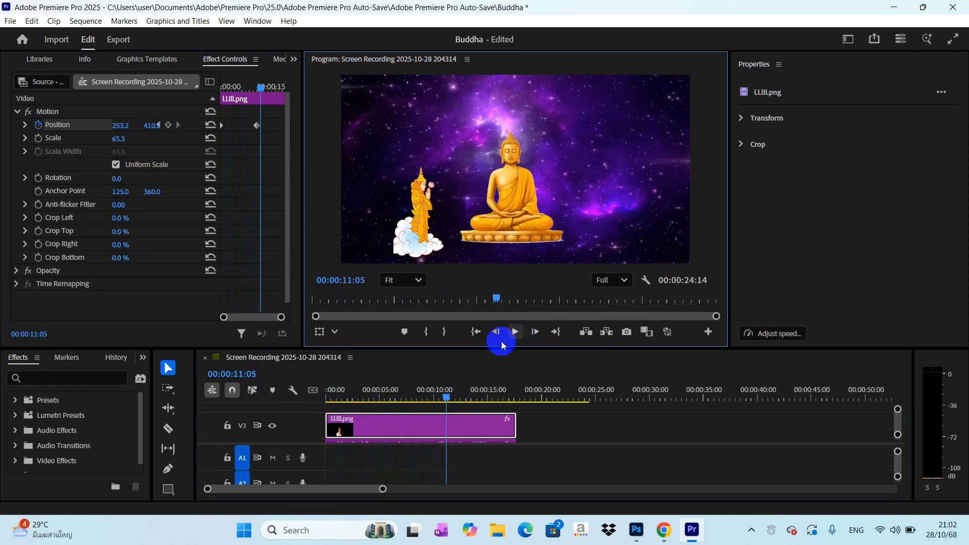
Place gf hy.png on V4 at the sequence start and extend it to the end of the other image clips
click(294, 62)
click(332, 78)
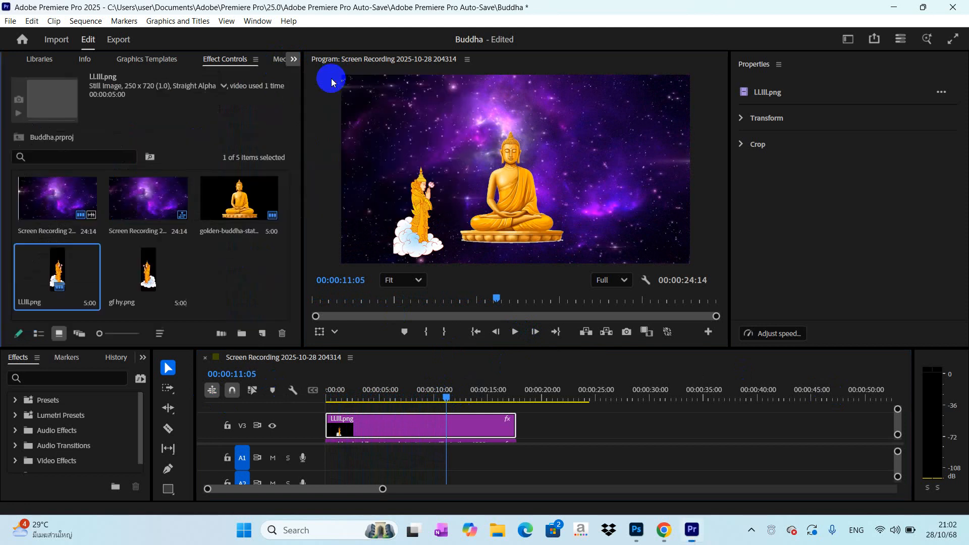
drag(143, 270, 374, 405)
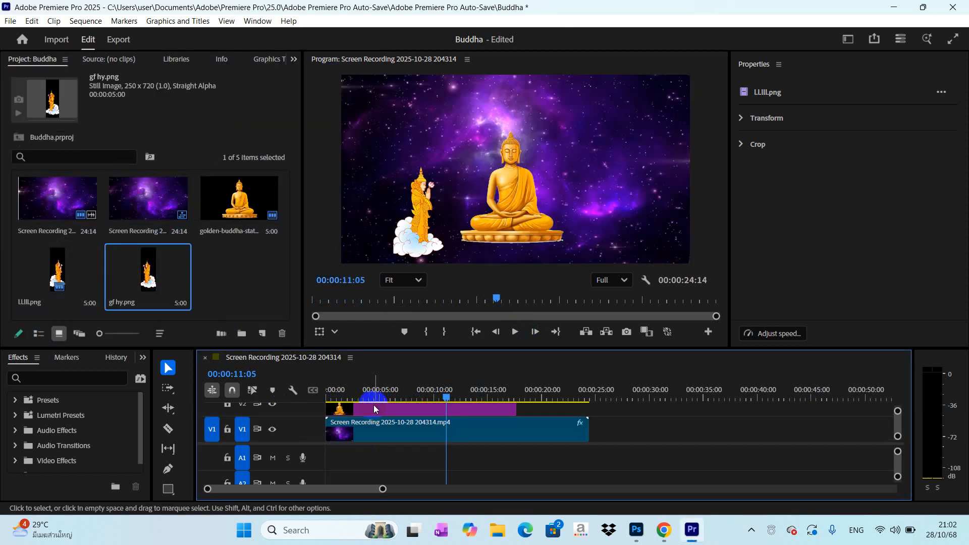
click(892, 423)
drag(394, 426, 513, 428)
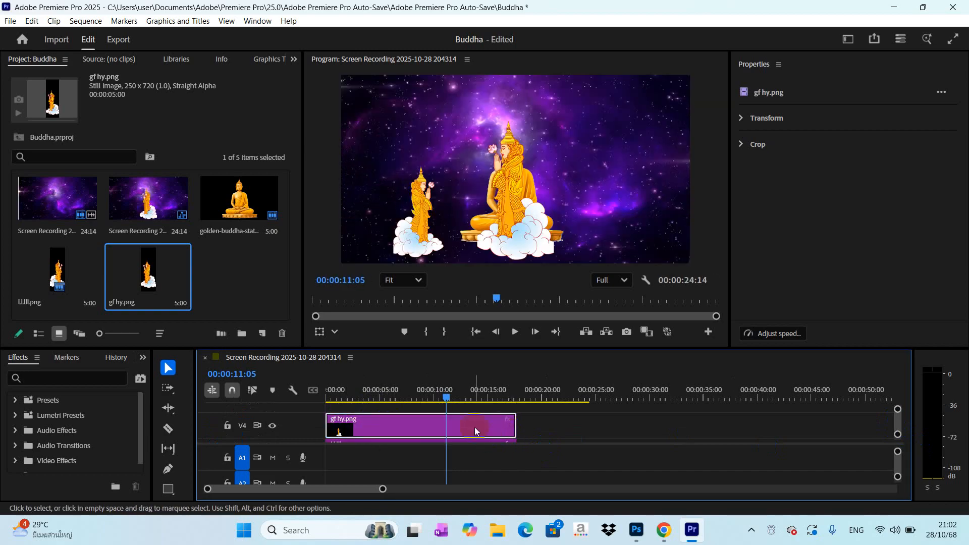
click(464, 417)
With the playhead at 00:00:09:00, move the gf hy.png deity to the right of the Buddha at about 903.5, 397.9 and scale it to about 70.3
mouse_move(443, 250)
mouse_down()
mouse_move(458, 249)
mouse_move(417, 248)
mouse_move(450, 244)
mouse_move(425, 254)
mouse_up()
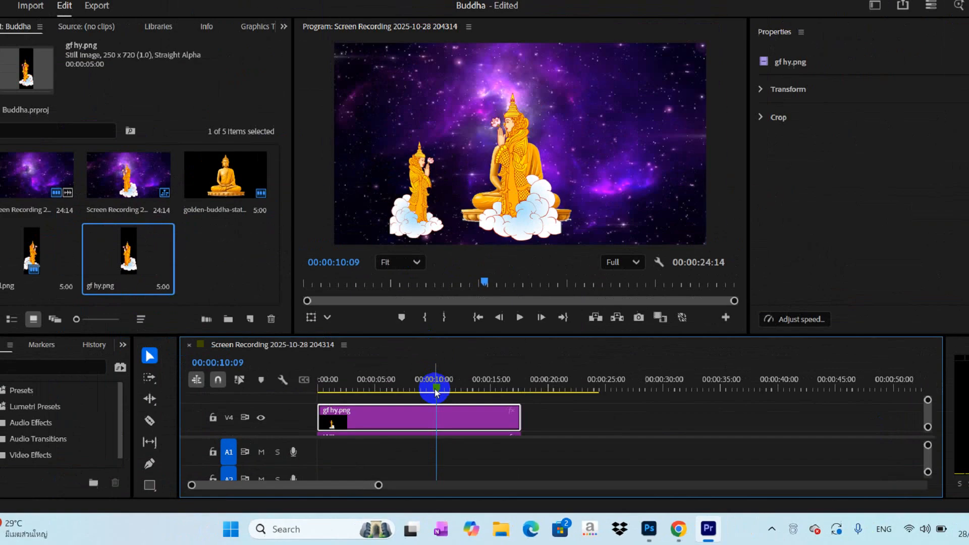
drag(436, 393, 251, 383)
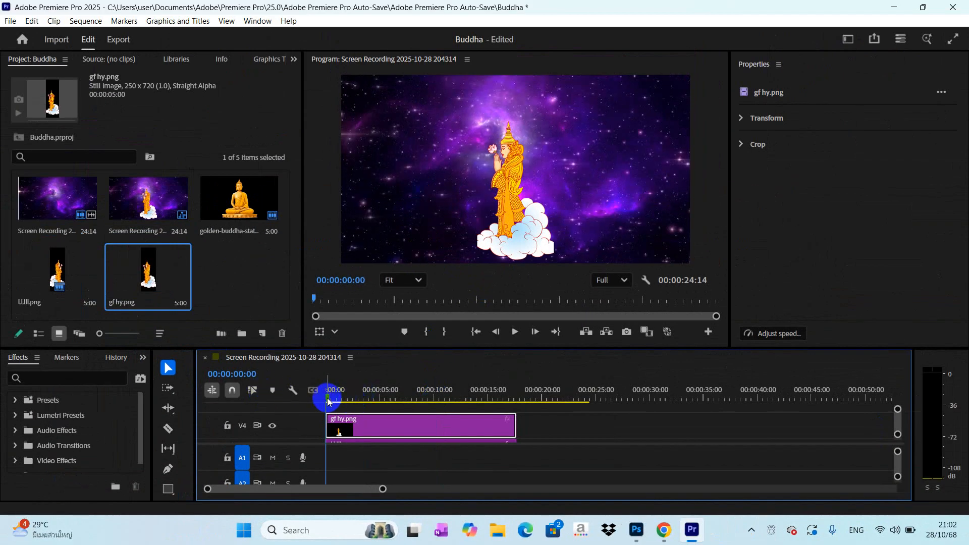
drag(328, 401, 423, 399)
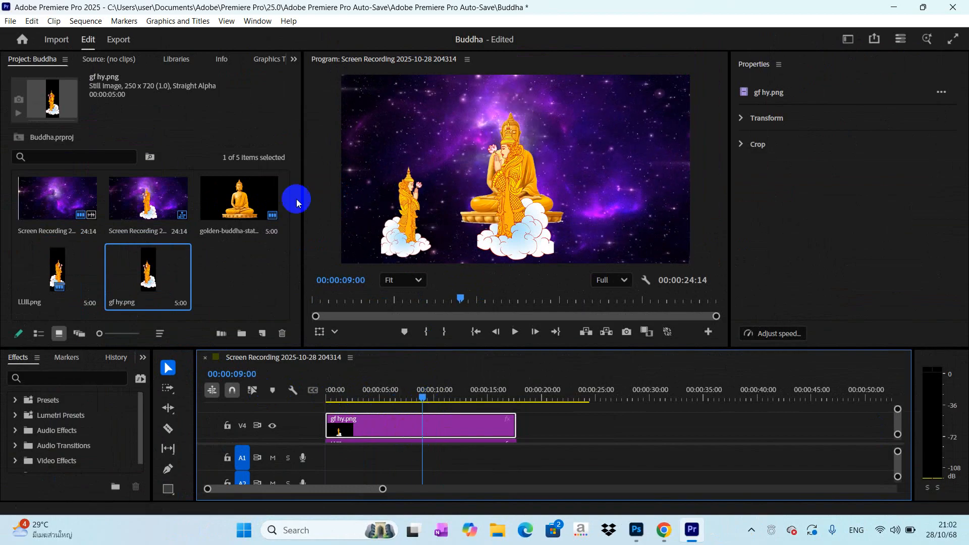
click(285, 63)
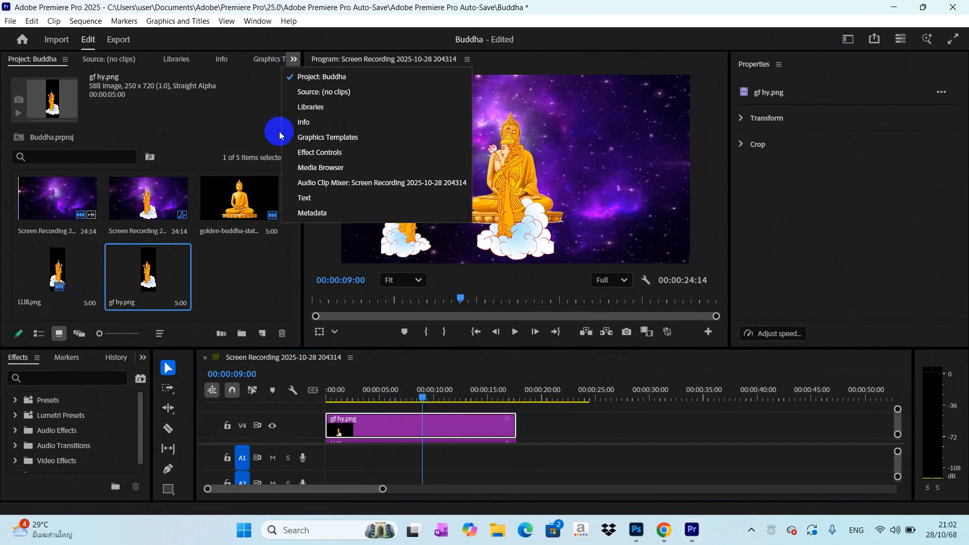
click(313, 153)
click(82, 112)
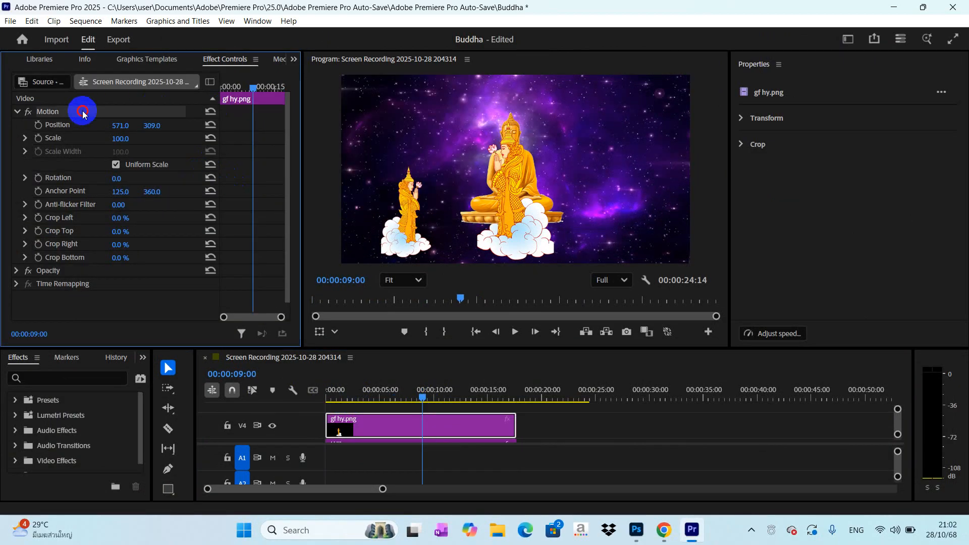
drag(503, 268, 608, 270)
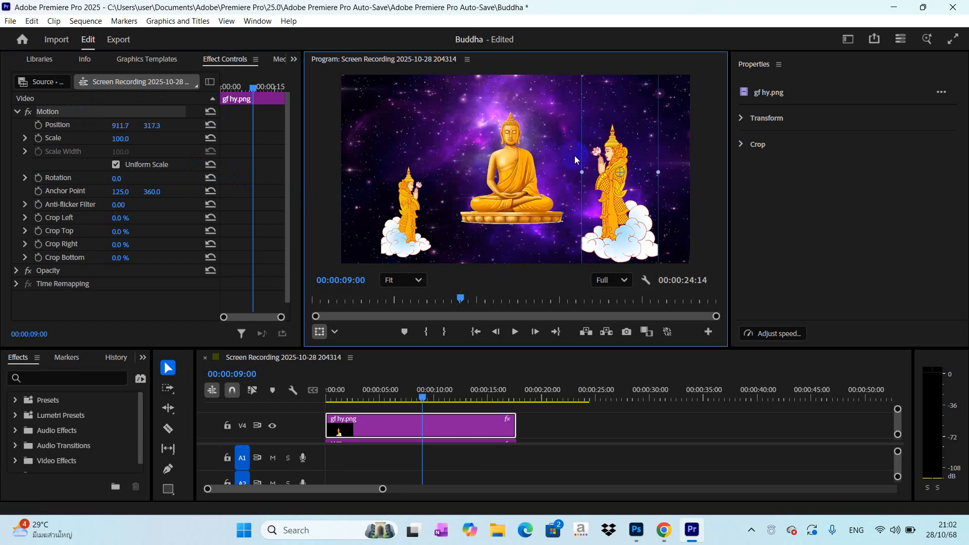
drag(580, 170, 612, 214)
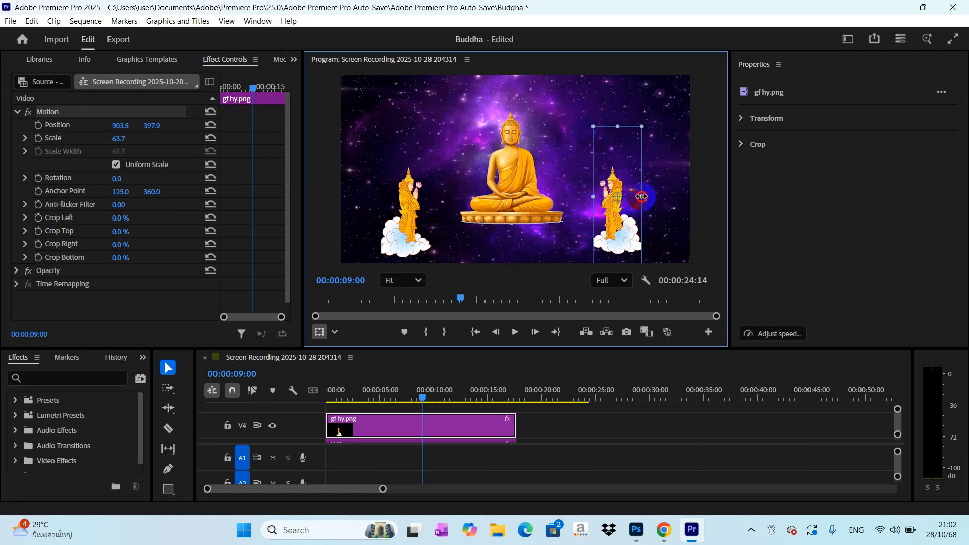
drag(641, 196, 645, 197)
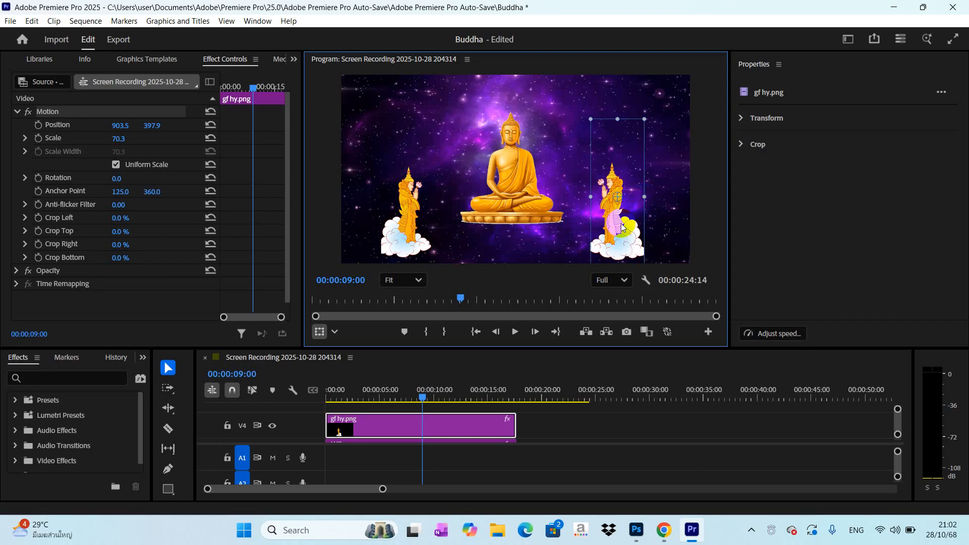
Enable Position keyframing for gf hy.png at 00:00:00:00 and set its horizontal position to 1250.5, outside the frame
drag(420, 399, 318, 399)
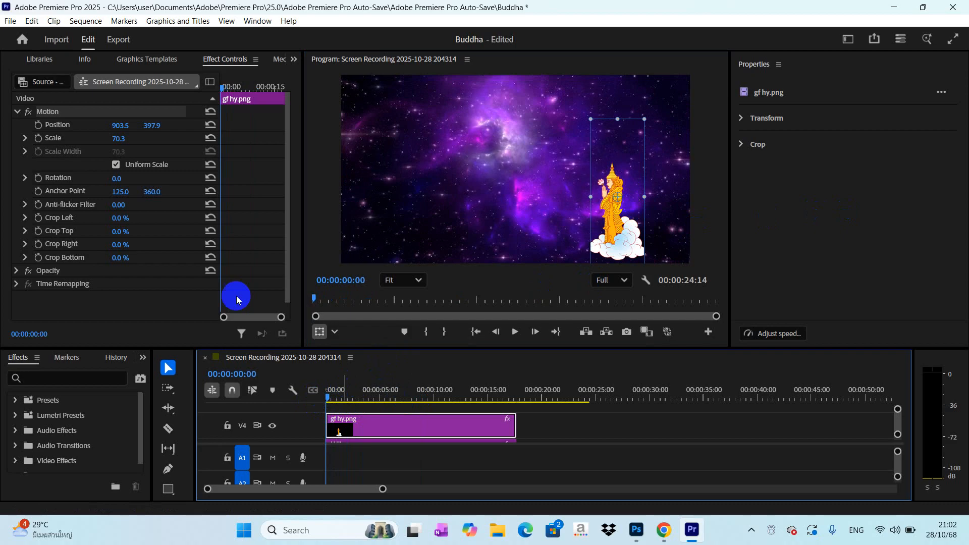
click(55, 126)
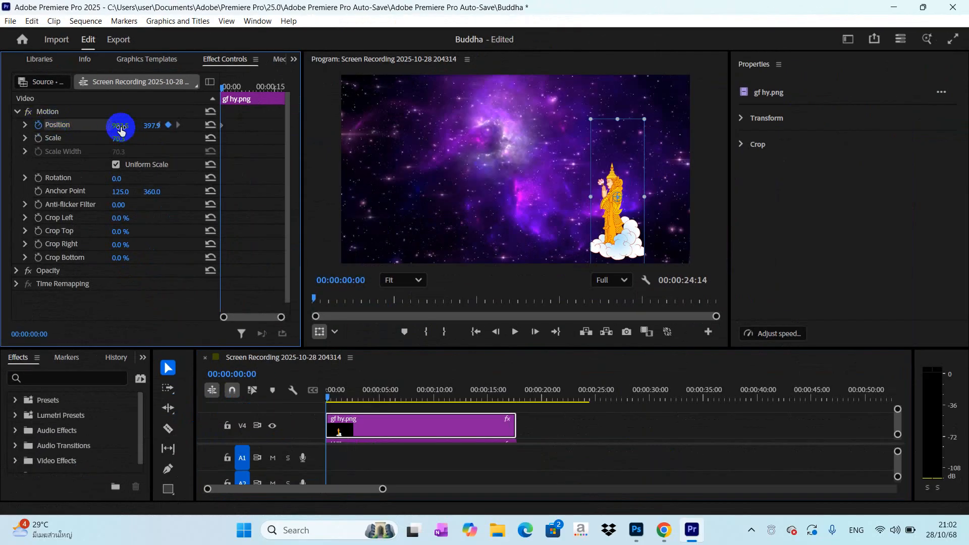
drag(121, 130, 337, 161)
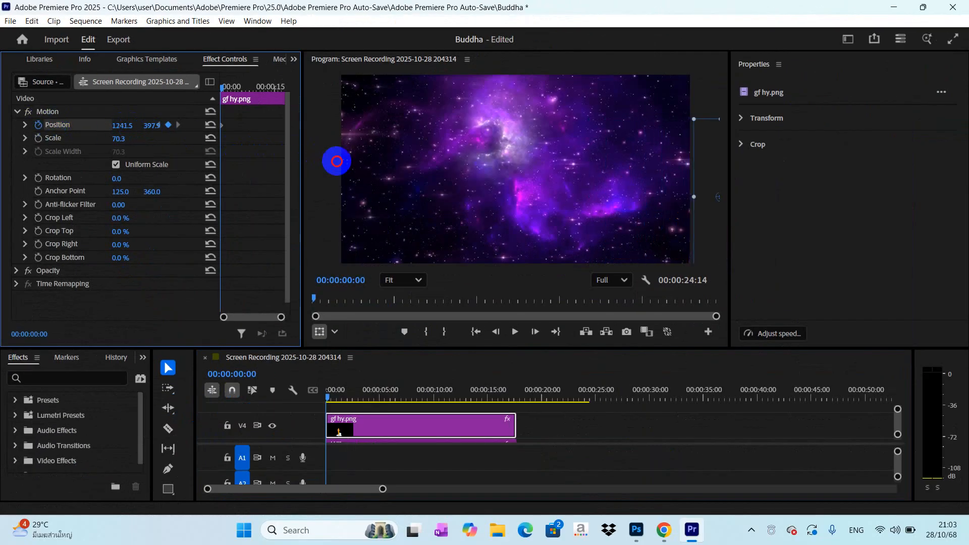
Add a Position keyframe with horizontal value 879.5 for gf hy.png at 00:00:09:26 and play back the full animation from the start
click(326, 398)
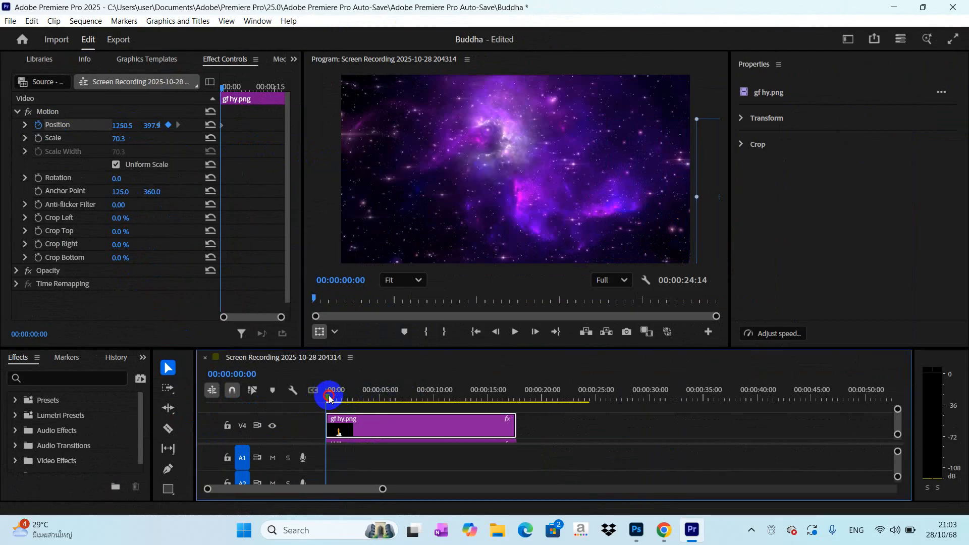
drag(329, 398, 436, 405)
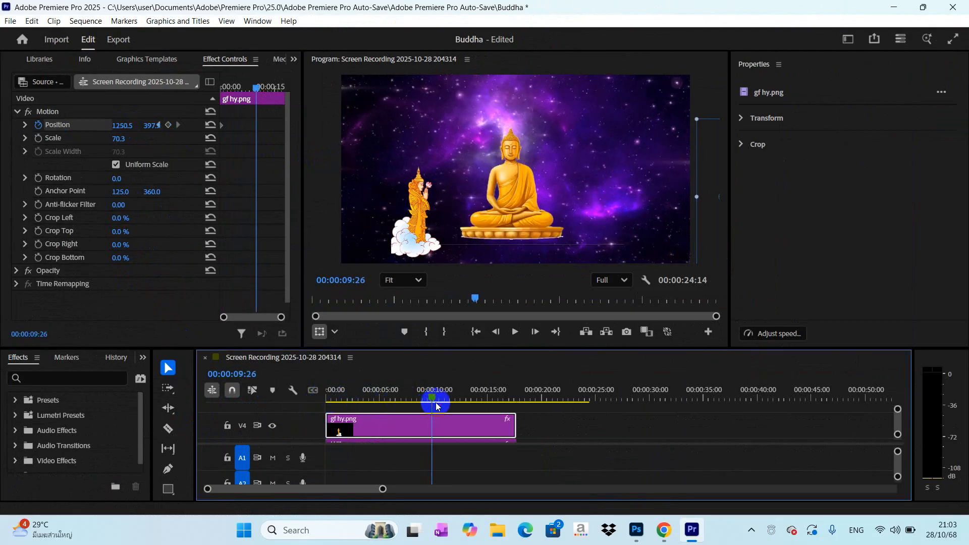
click(126, 117)
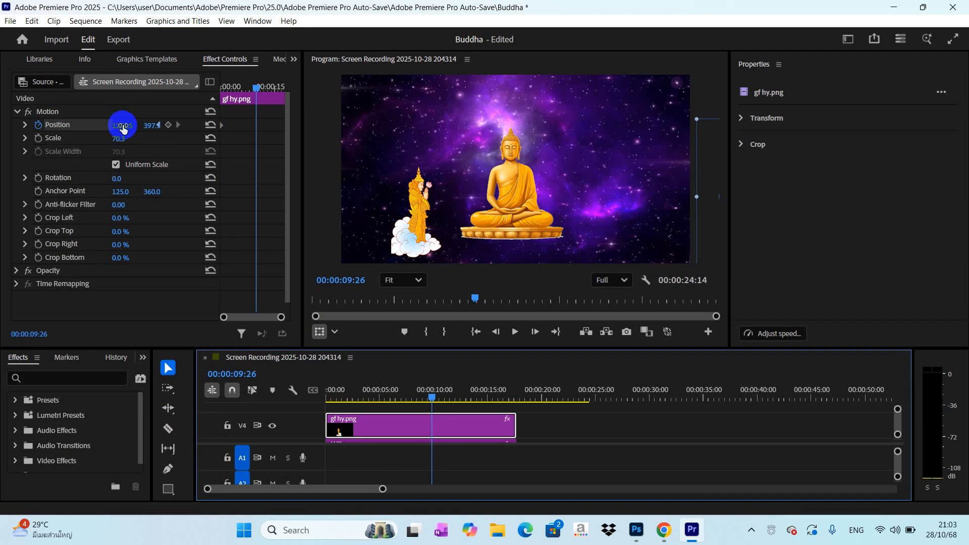
drag(122, 130, 45, 128)
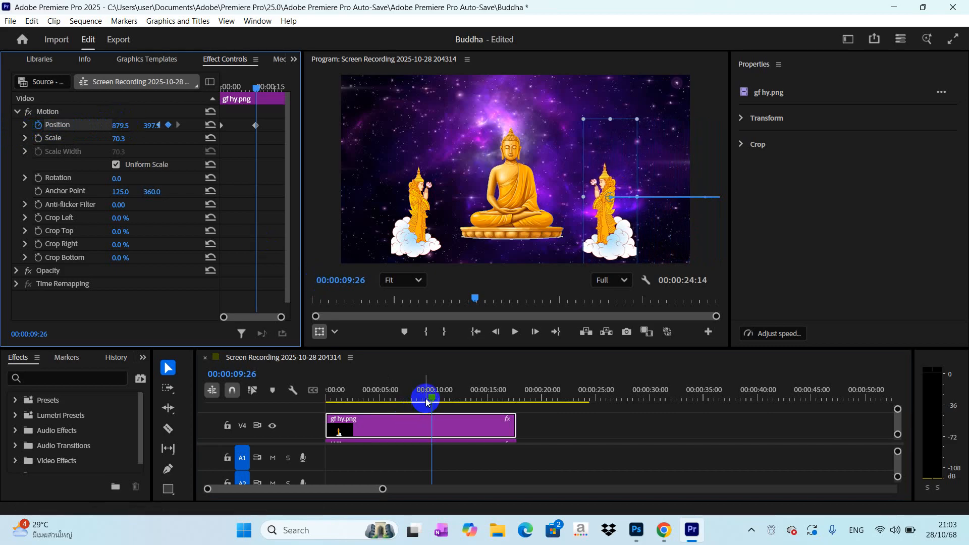
click(379, 397)
key(Home)
click(515, 331)
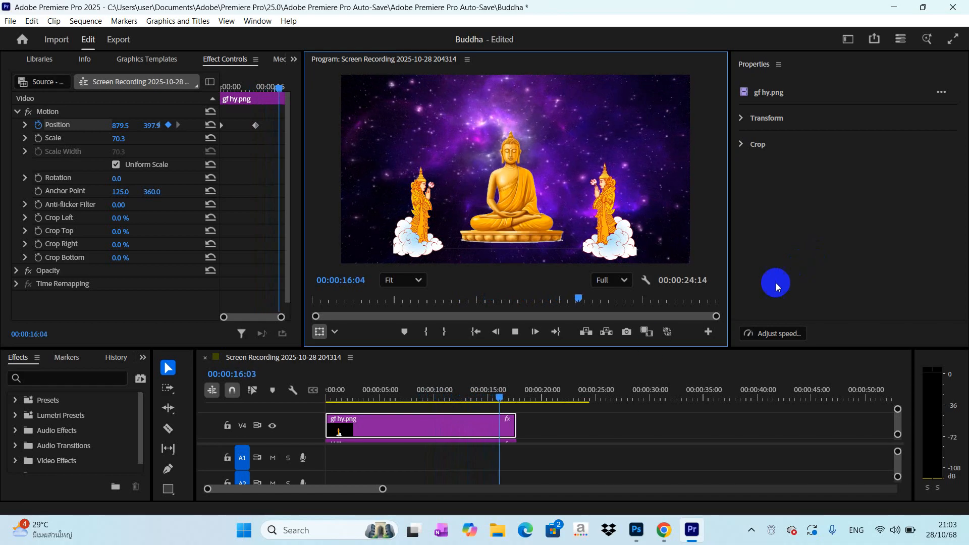
Stop playback, enlarge the timeline area to show more video tracks, and select the sequence's image clips
click(515, 332)
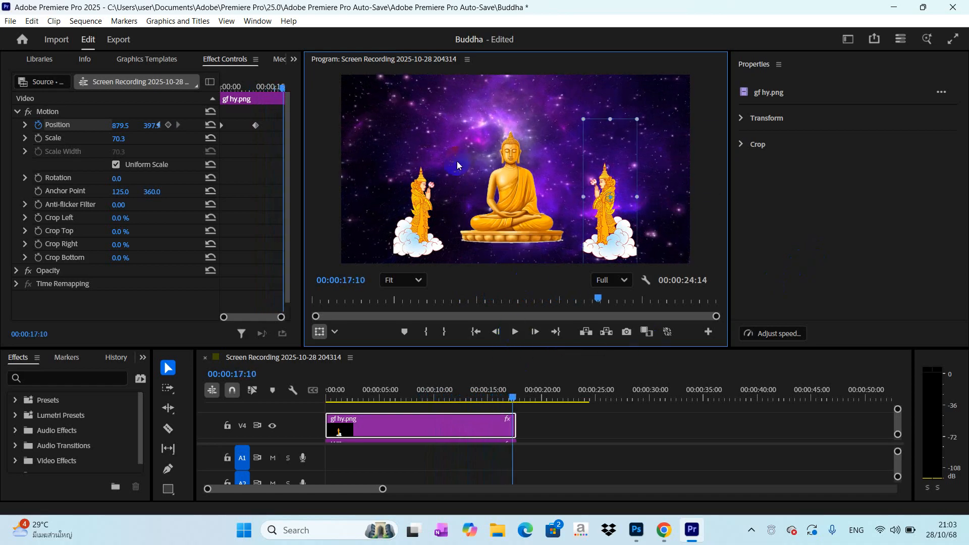
click(701, 208)
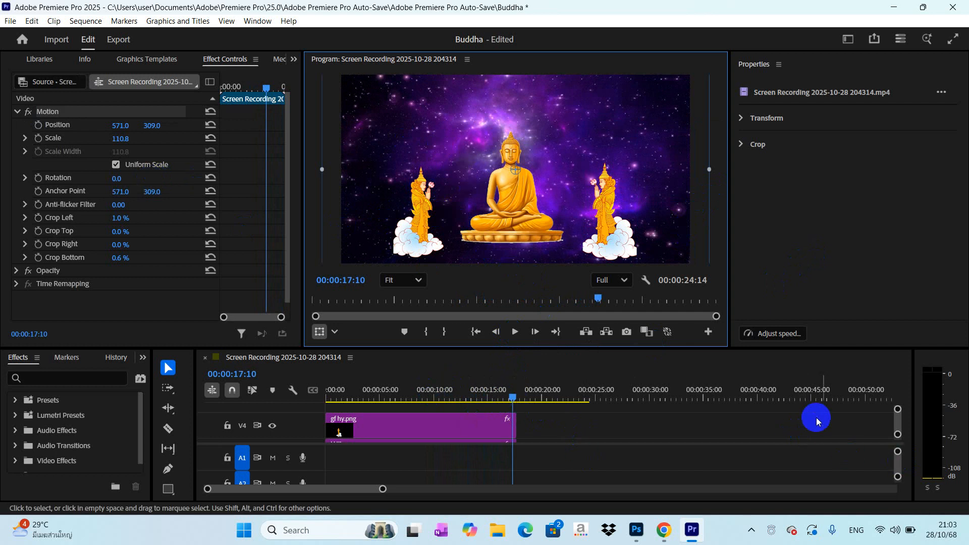
click(898, 412)
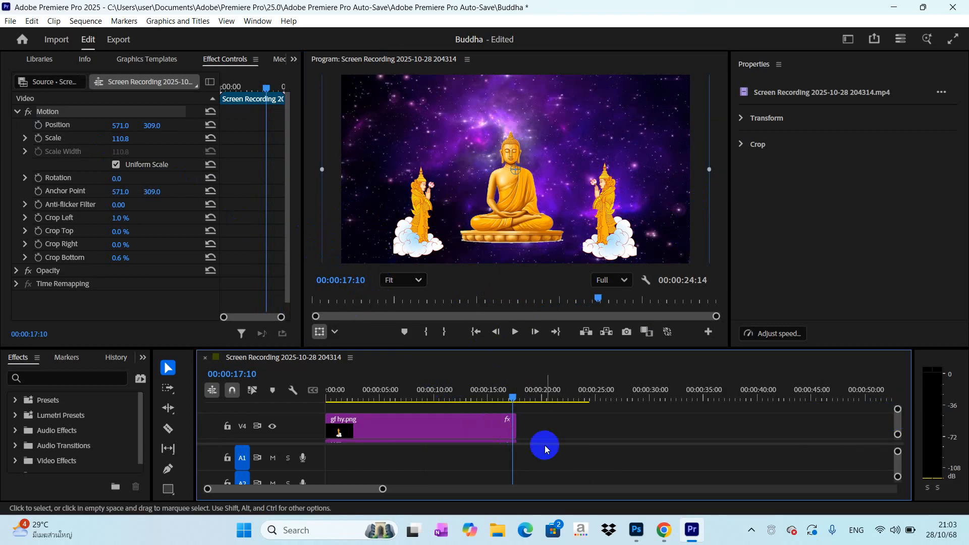
drag(504, 348, 505, 296)
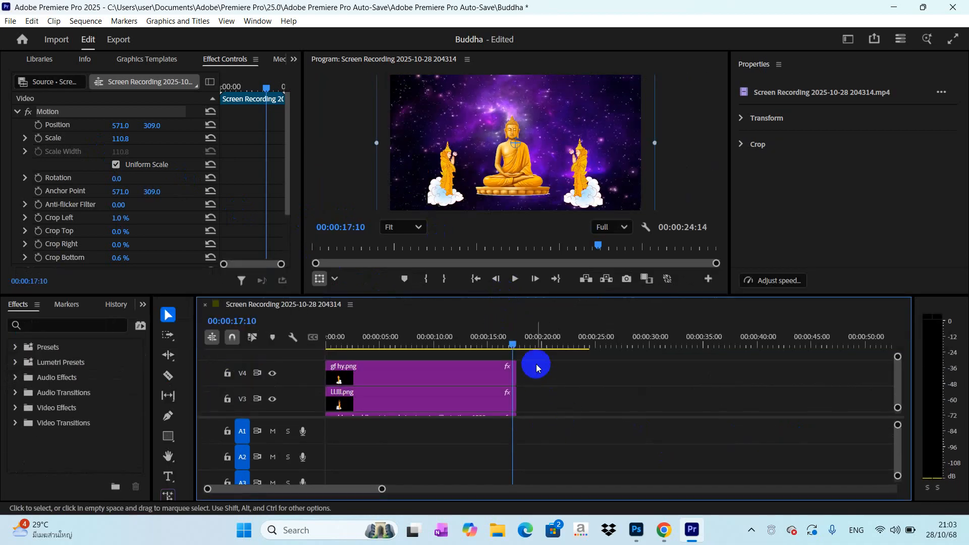
drag(538, 361, 85, 428)
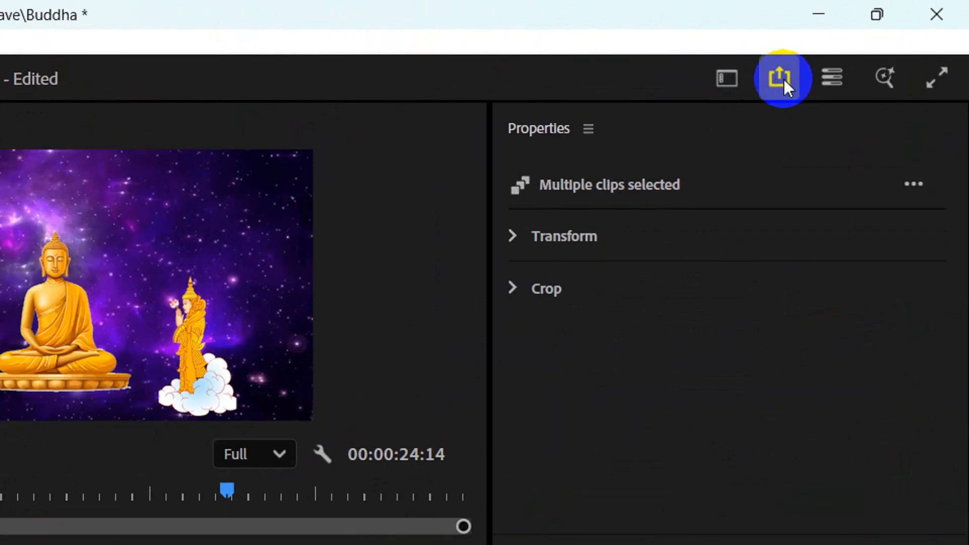
Export the entire sequence as an H.264 media file with the Match Source - Adaptive High Bitrate preset to the Documents\Adobe folder
click(783, 80)
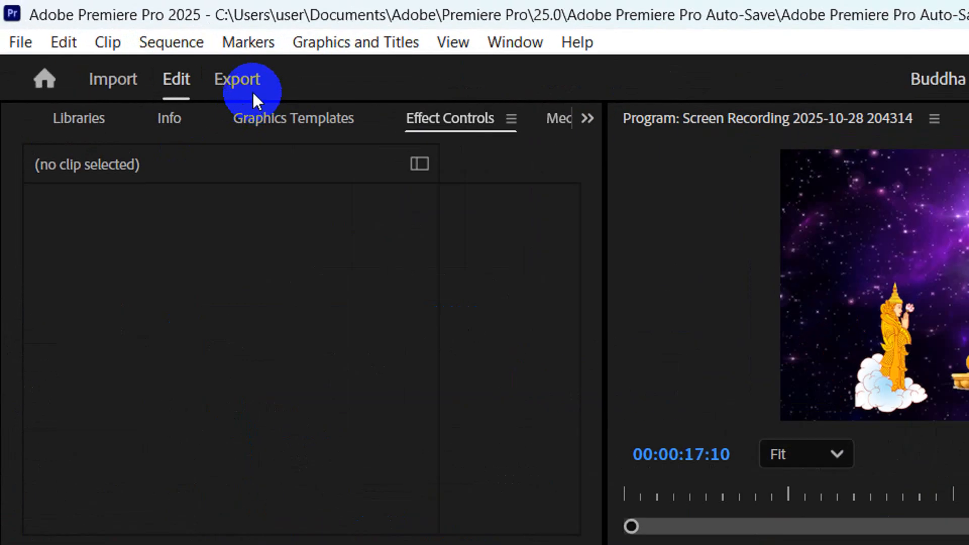
click(250, 91)
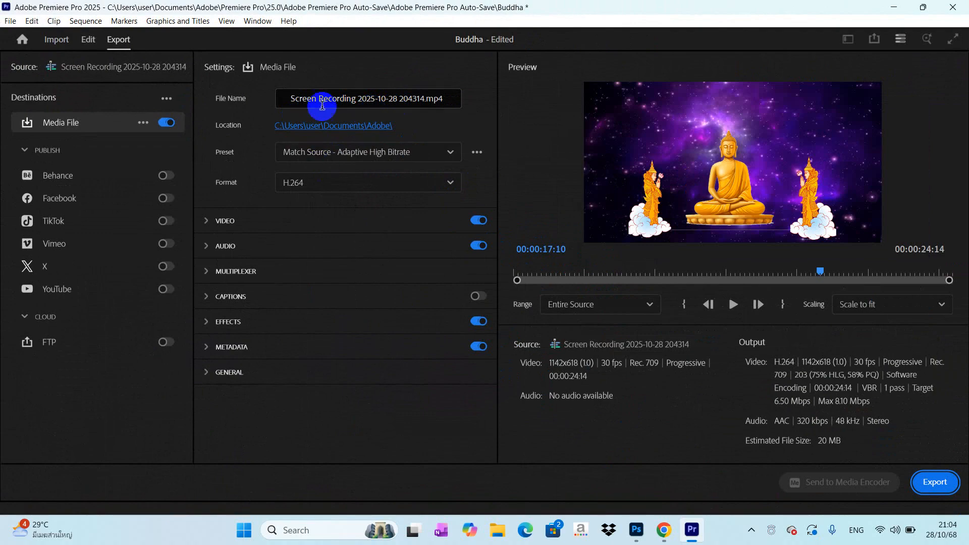
click(933, 484)
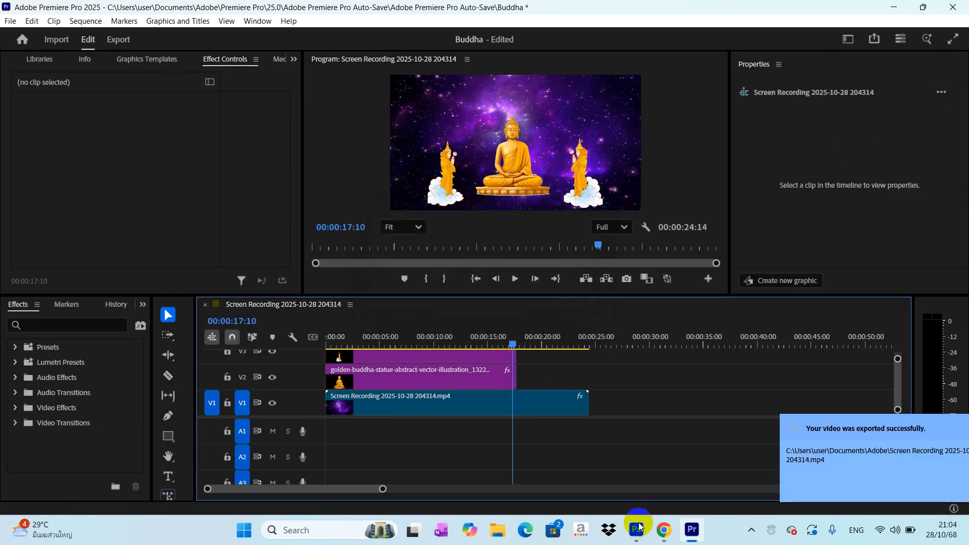
Minimise Premiere Pro and Photoshop, and open the Documents\Adobe folder in File Explorer
click(894, 8)
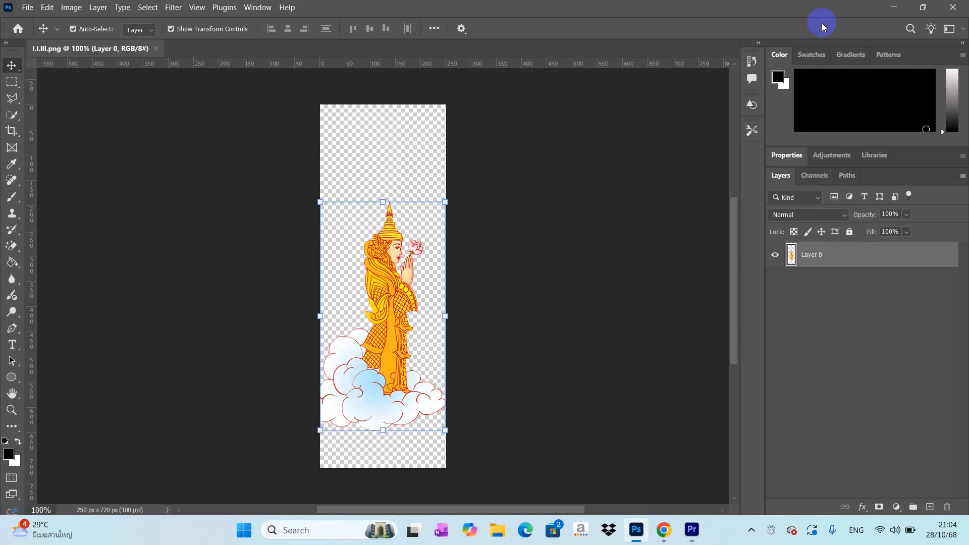
click(894, 7)
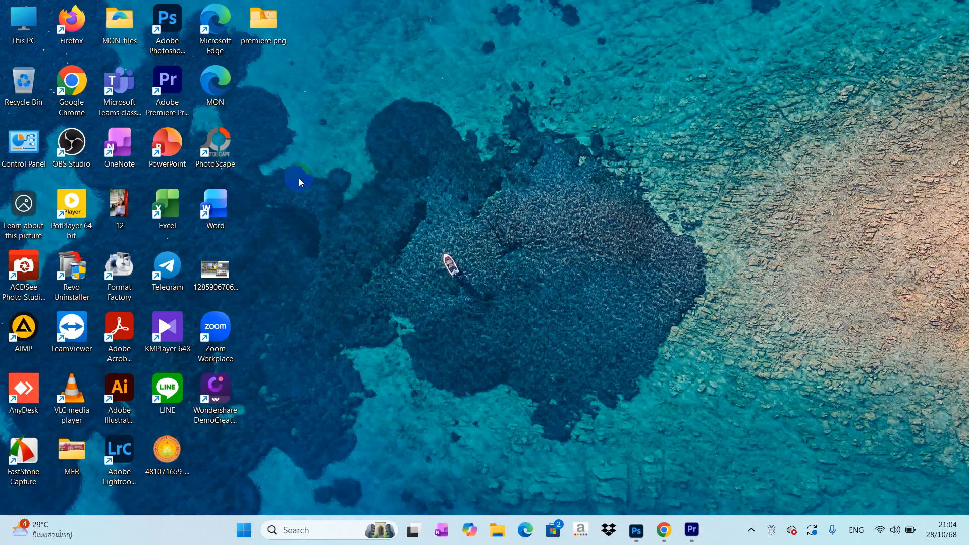
double_click(25, 19)
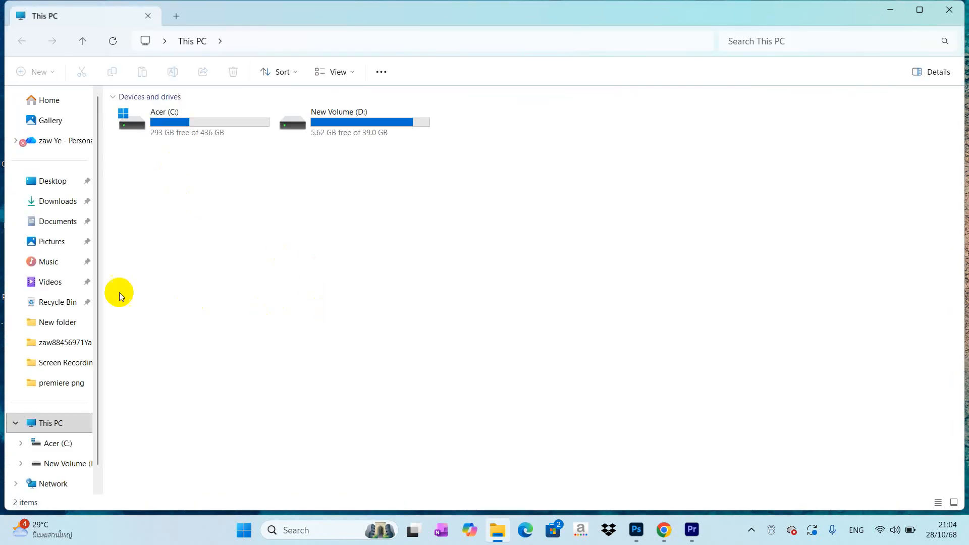
click(53, 221)
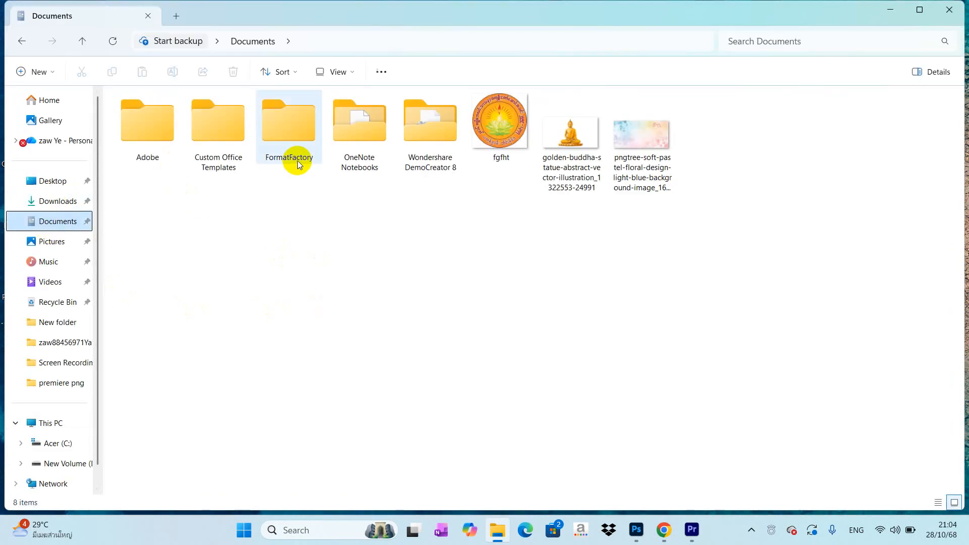
double_click(145, 145)
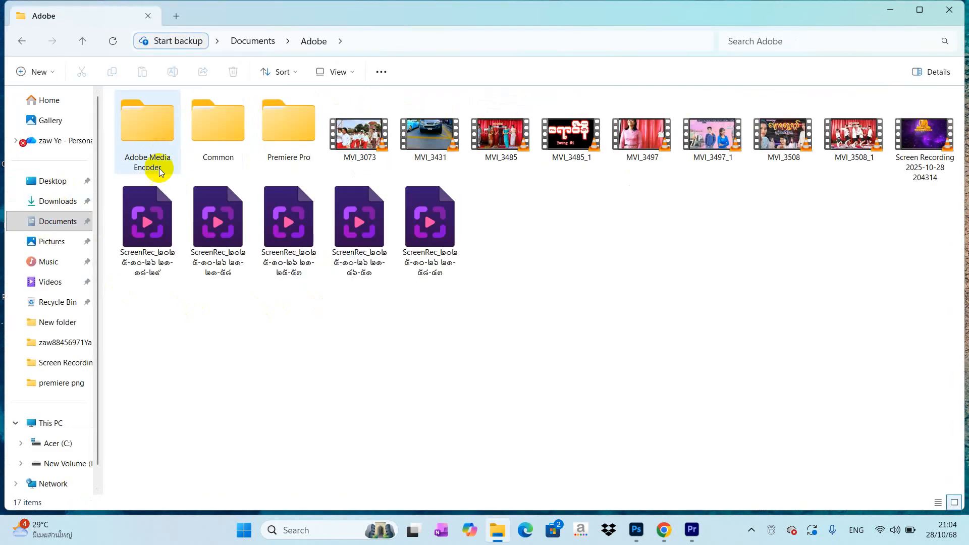
click(924, 139)
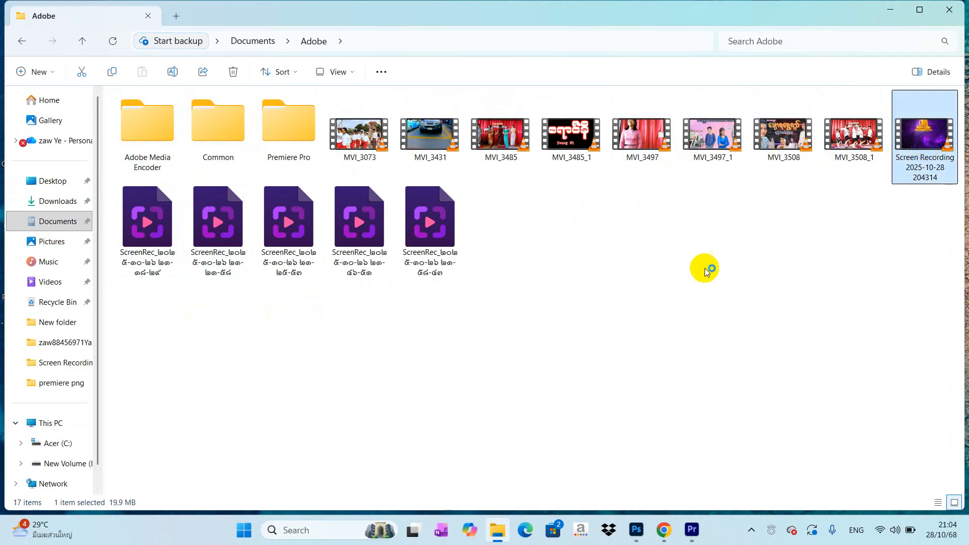
key(Return)
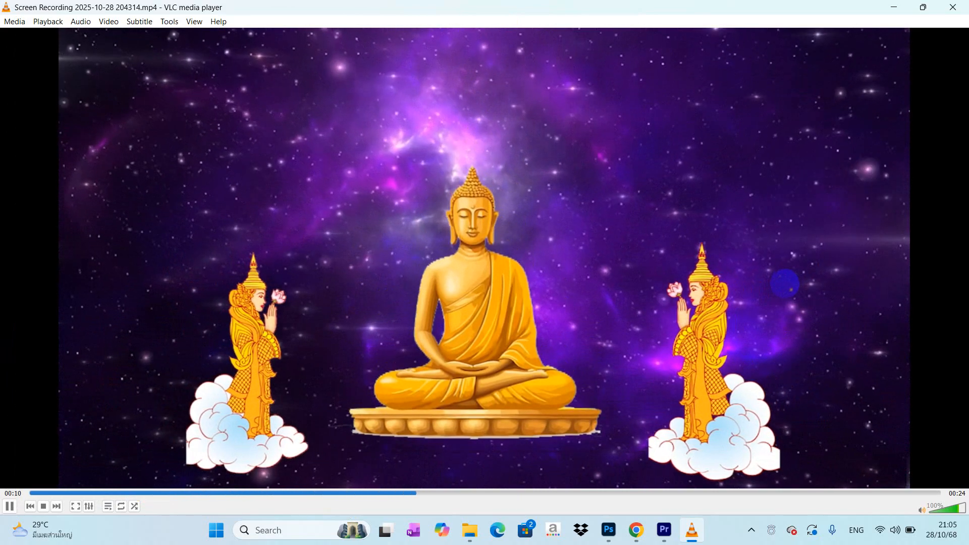
click(948, 8)
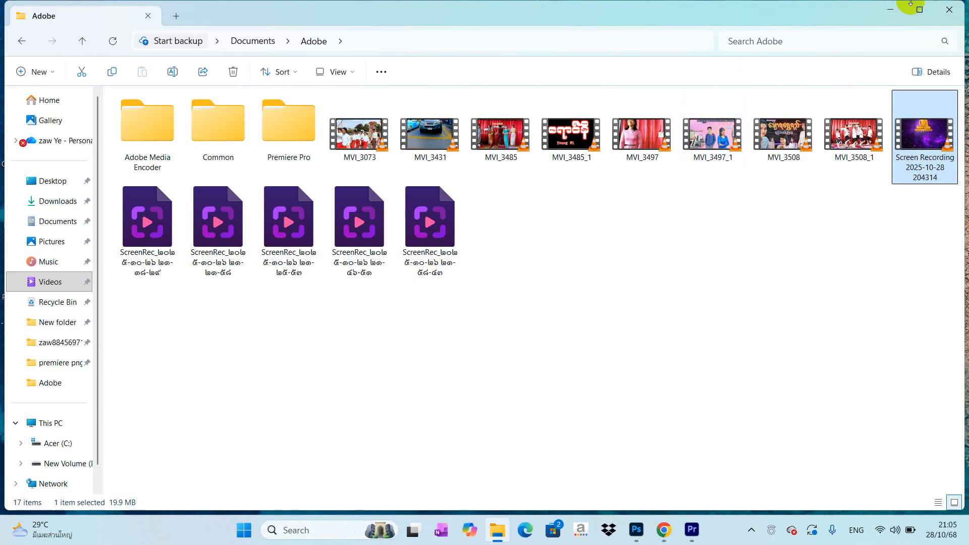
Minimise the File Explorer window and refresh the desktop
click(884, 10)
right_click(716, 75)
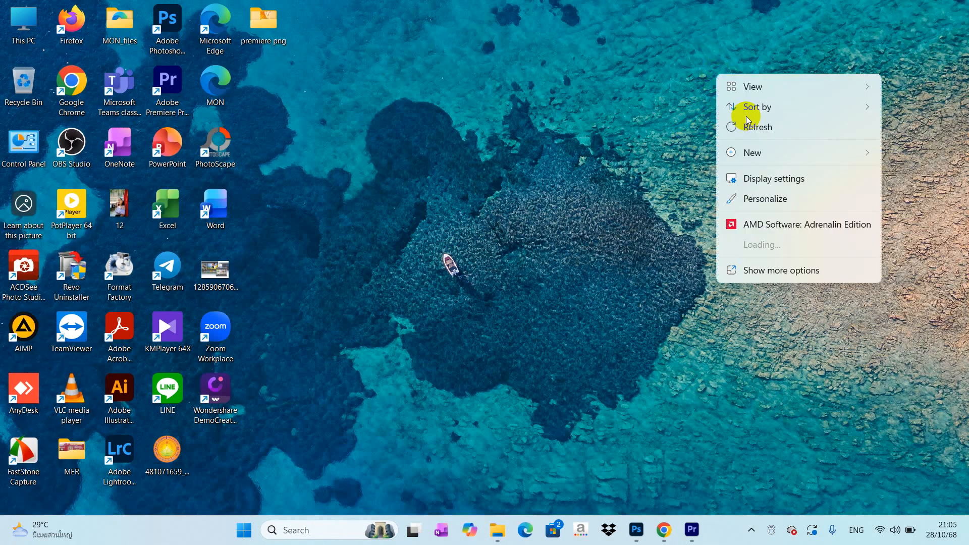
click(741, 125)
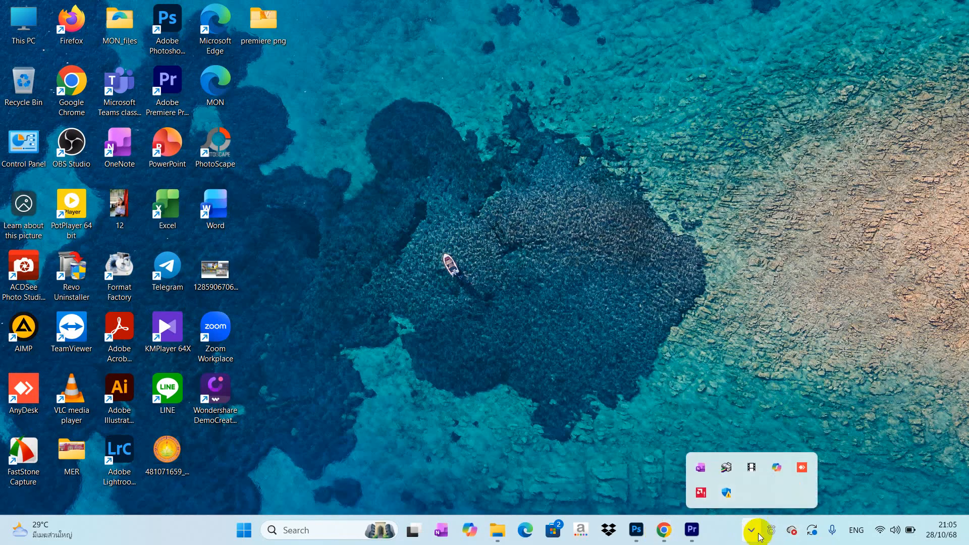